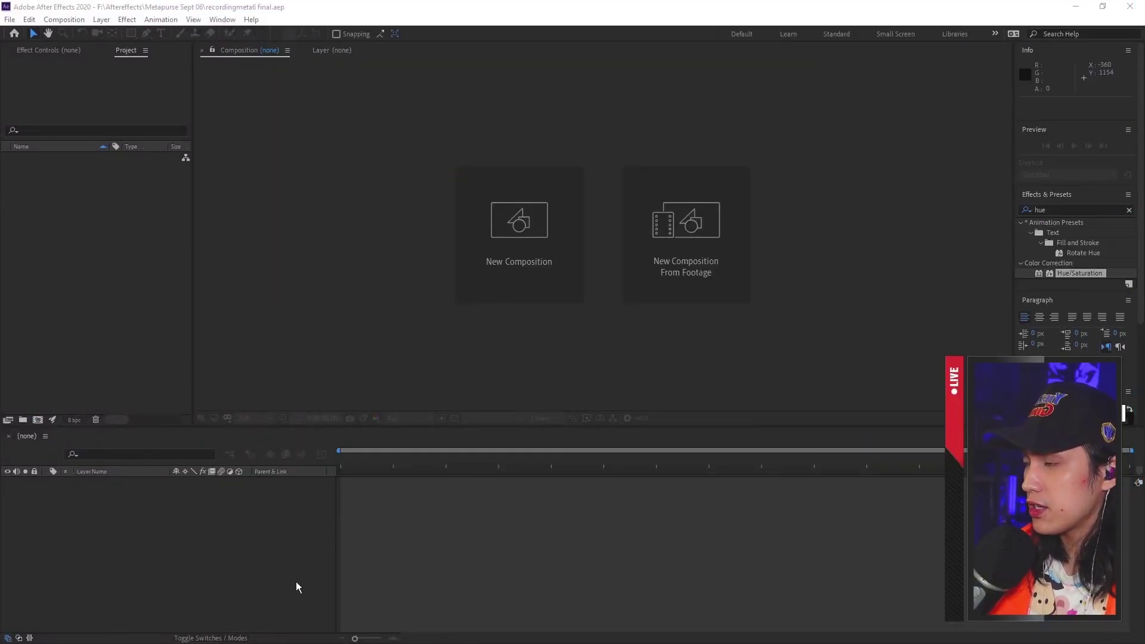
Create a 720 × 1280 px composition at 60 frames per second with a duration of 0:00:35:12
{"action": "left_click", "coordinate": [78, 21]}
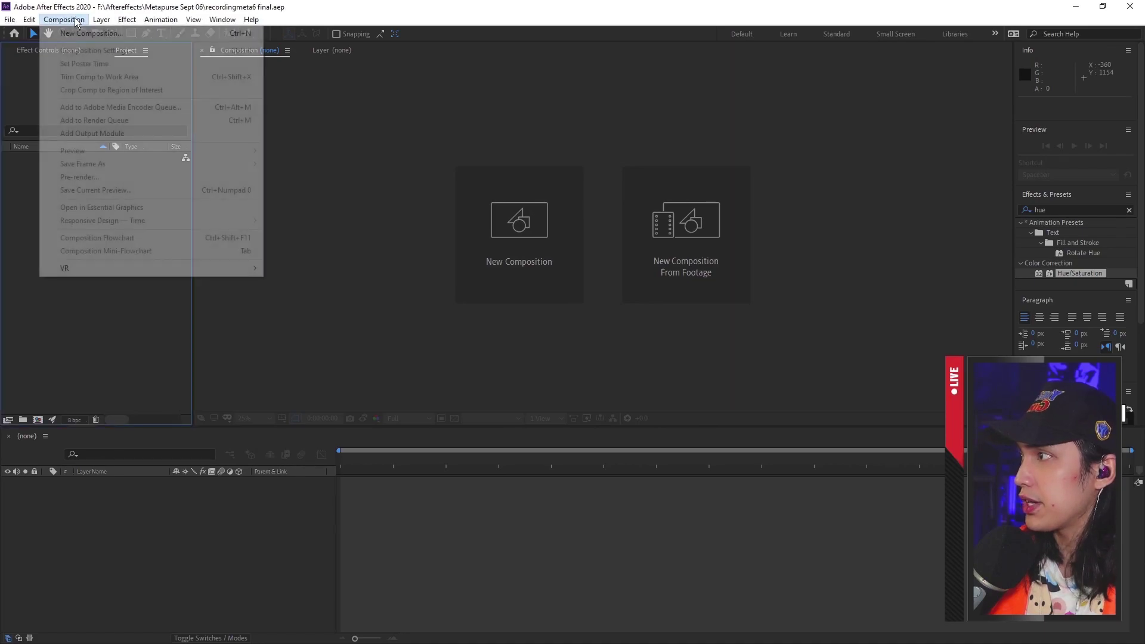
{"action": "left_click", "coordinate": [157, 38]}
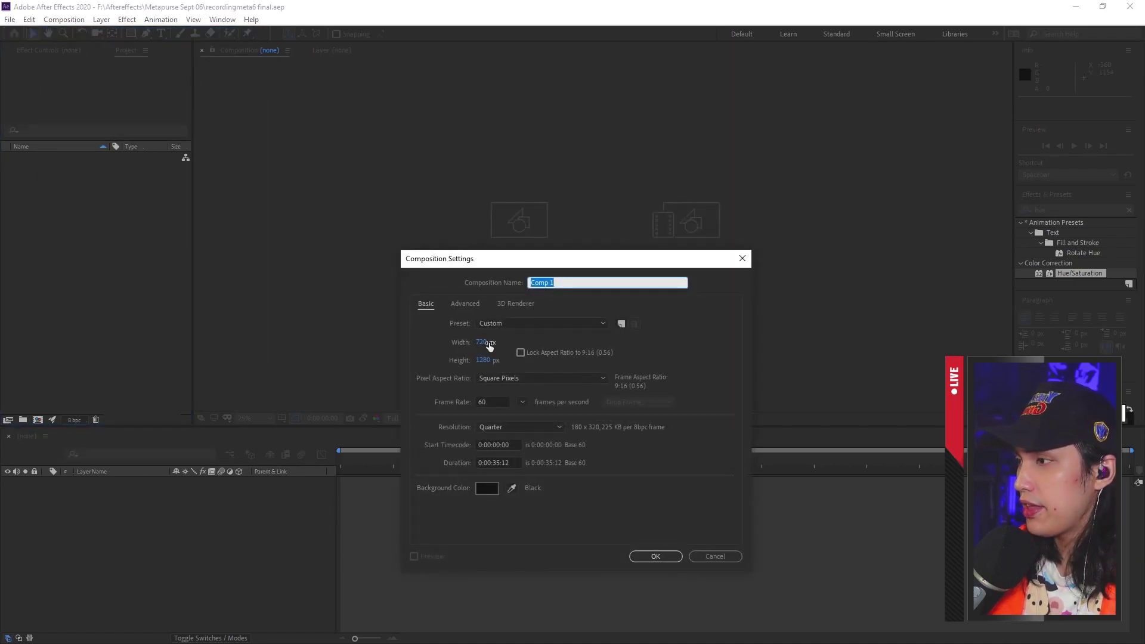
{"action": "left_click", "coordinate": [531, 347]}
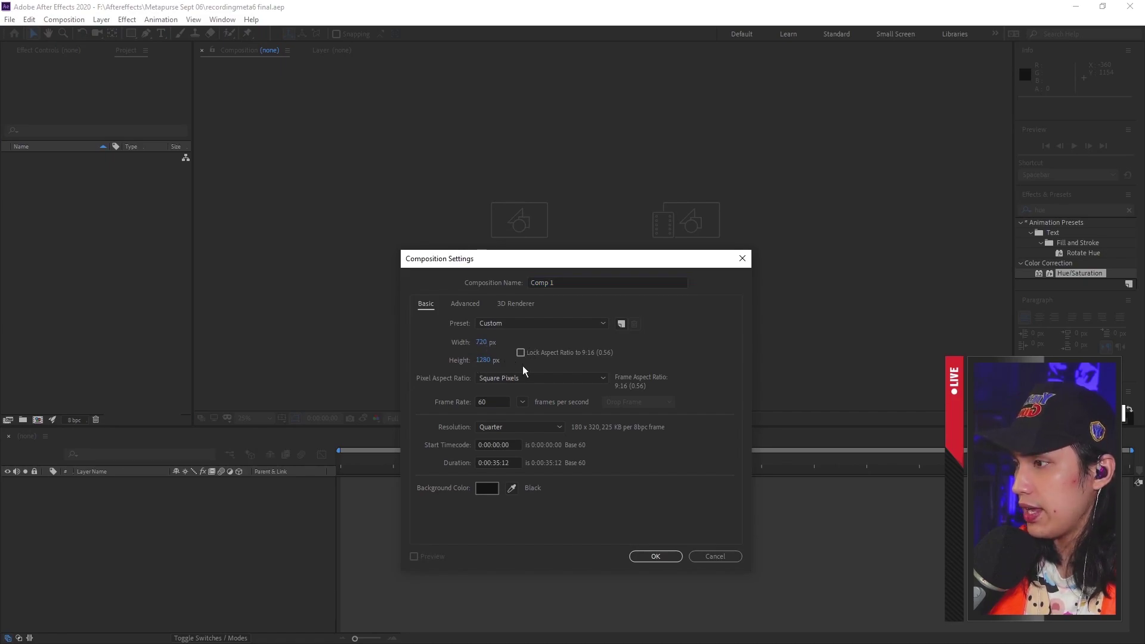
{"action": "left_click", "coordinate": [490, 403]}
{"action": "left_click", "coordinate": [428, 404]}
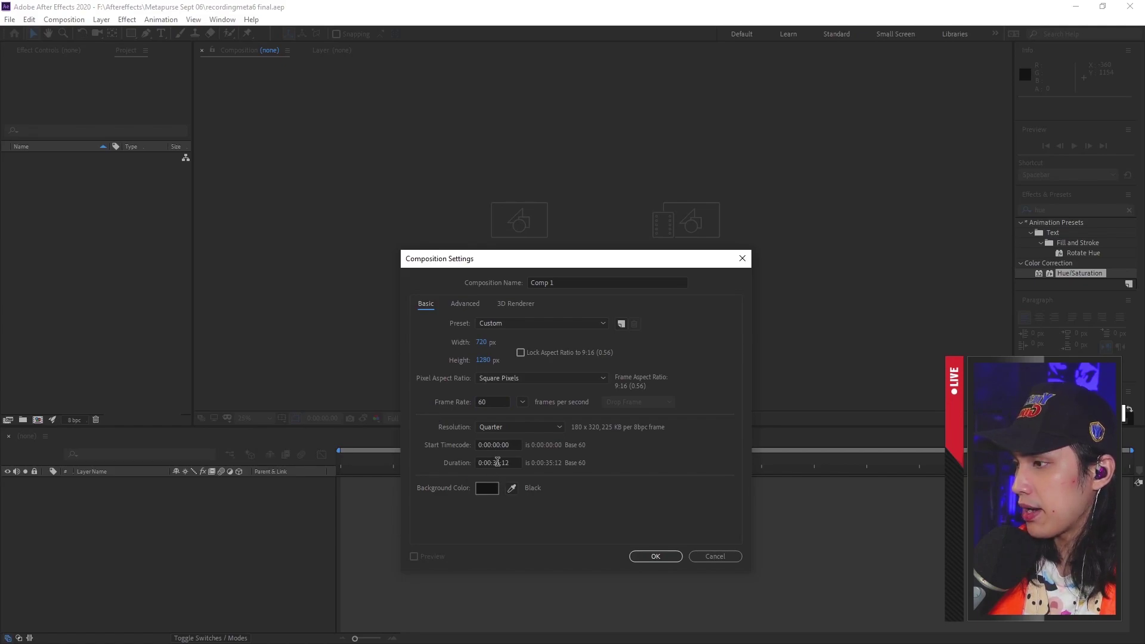
{"action": "left_click", "coordinate": [651, 556]}
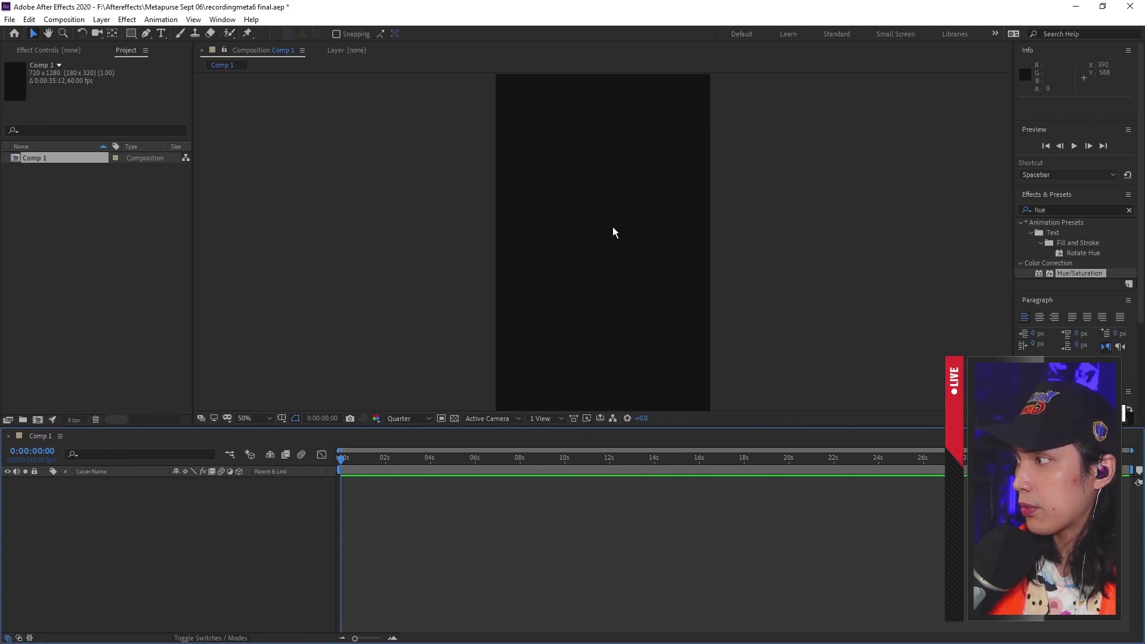
Import matrix-glitch-3SXPXGP.mov, place it in Comp 1 at position 360, 728, and scrub through it back to the start
{"action": "key", "text": "comma"}
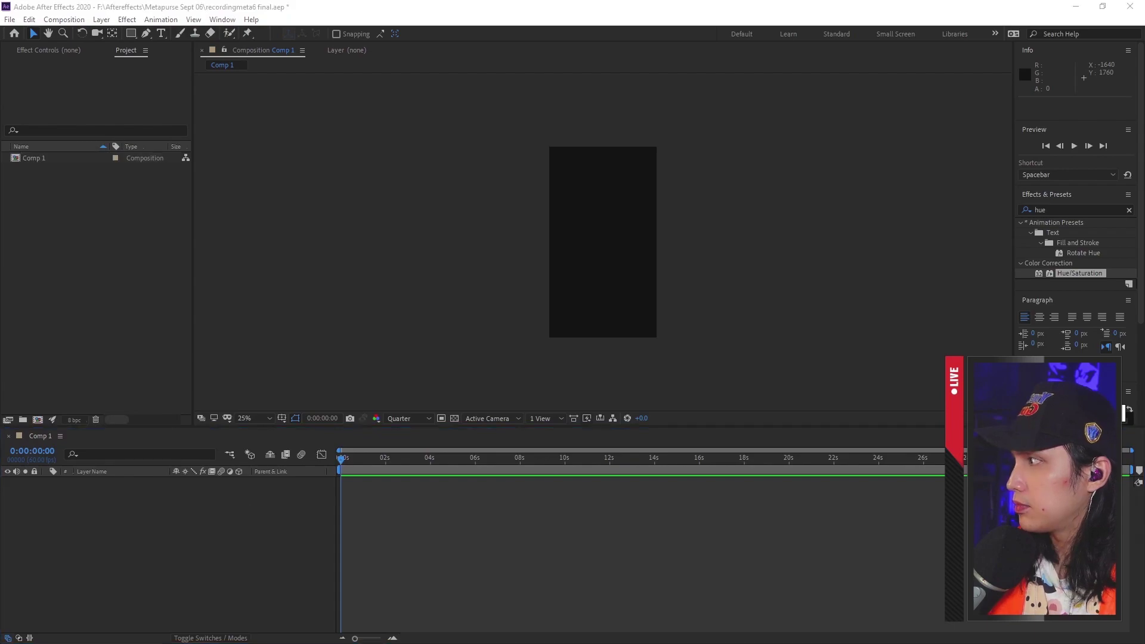
{"action": "left_click_drag", "start_coordinate": [0, 262], "coordinate": [125, 248]}
{"action": "left_click_drag", "start_coordinate": [56, 170], "coordinate": [593, 291]}
{"action": "left_click_drag", "start_coordinate": [366, 459], "coordinate": [442, 481]}
{"action": "mouse_move", "coordinate": [465, 357]}
{"action": "left_mouse_down"}
{"action": "mouse_move", "coordinate": [511, 339]}
{"action": "mouse_move", "coordinate": [450, 376]}
{"action": "mouse_move", "coordinate": [480, 355]}
{"action": "left_mouse_up"}
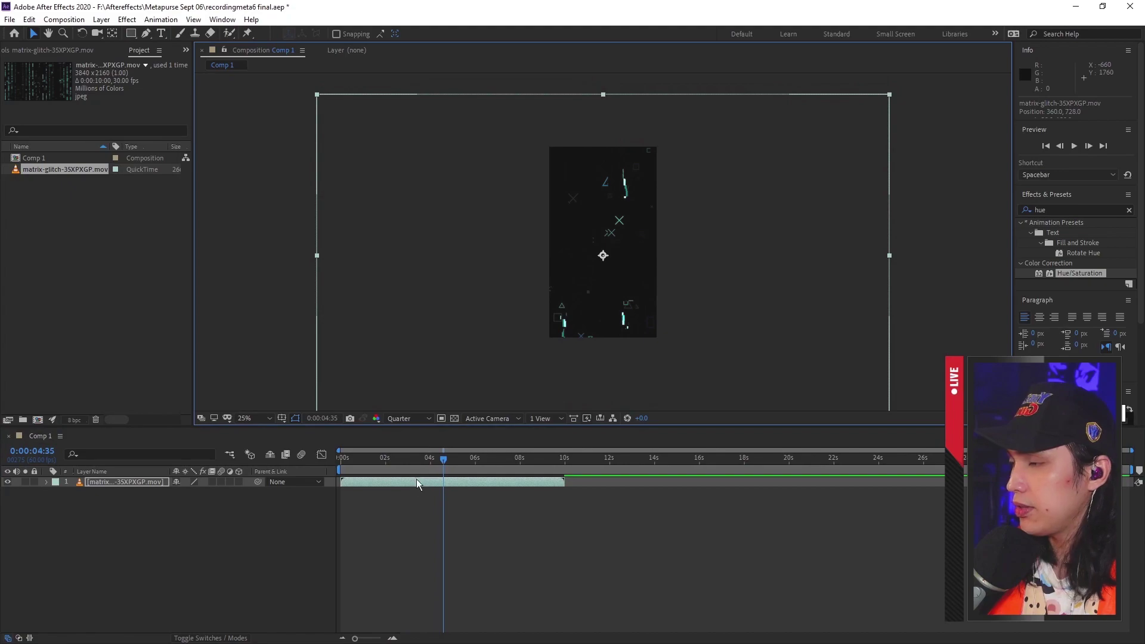
{"action": "left_click_drag", "start_coordinate": [431, 459], "coordinate": [364, 481]}
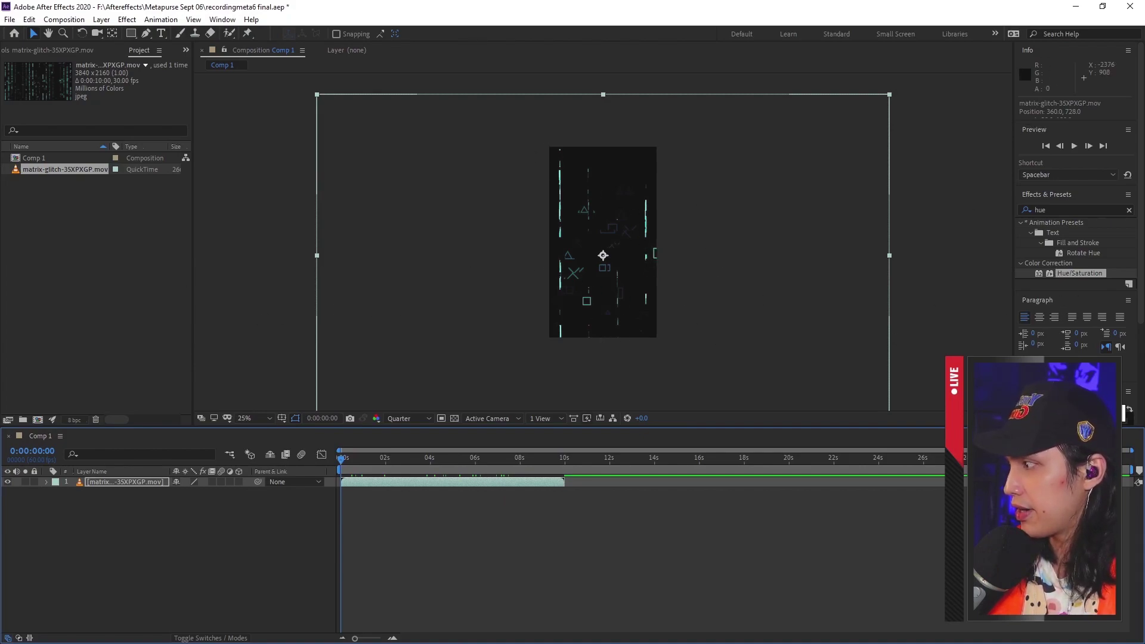
Import YGG SHIELD.png and place it above the matrix video in Comp 1 at position 360, 588
{"action": "left_click_drag", "start_coordinate": [0, 276], "coordinate": [613, 256]}
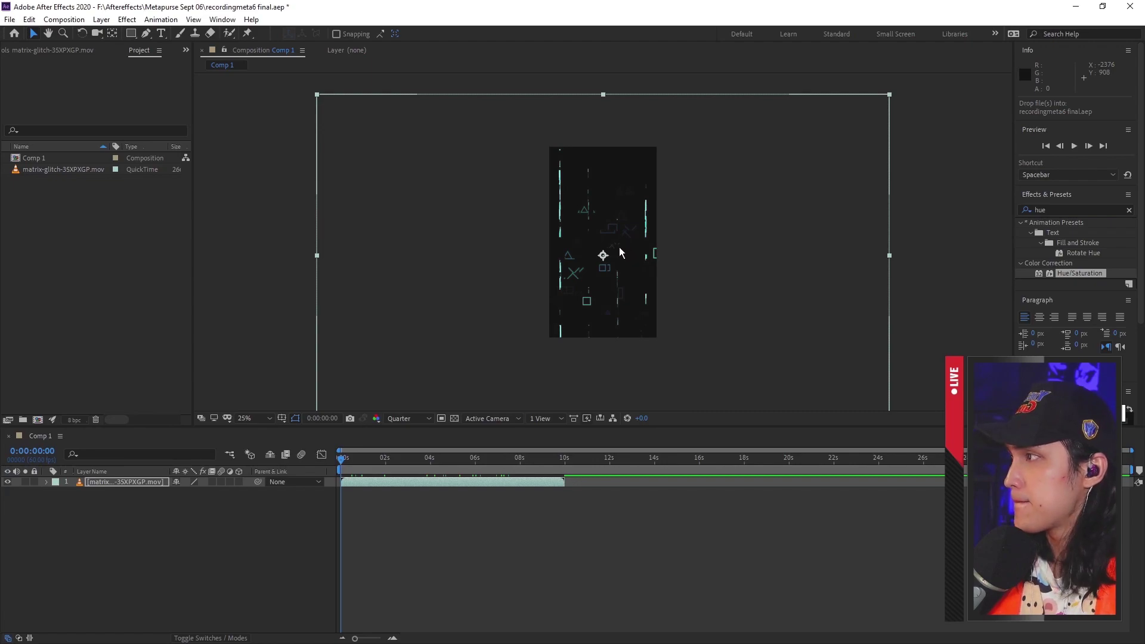
{"action": "left_click_drag", "start_coordinate": [620, 246], "coordinate": [621, 245]}
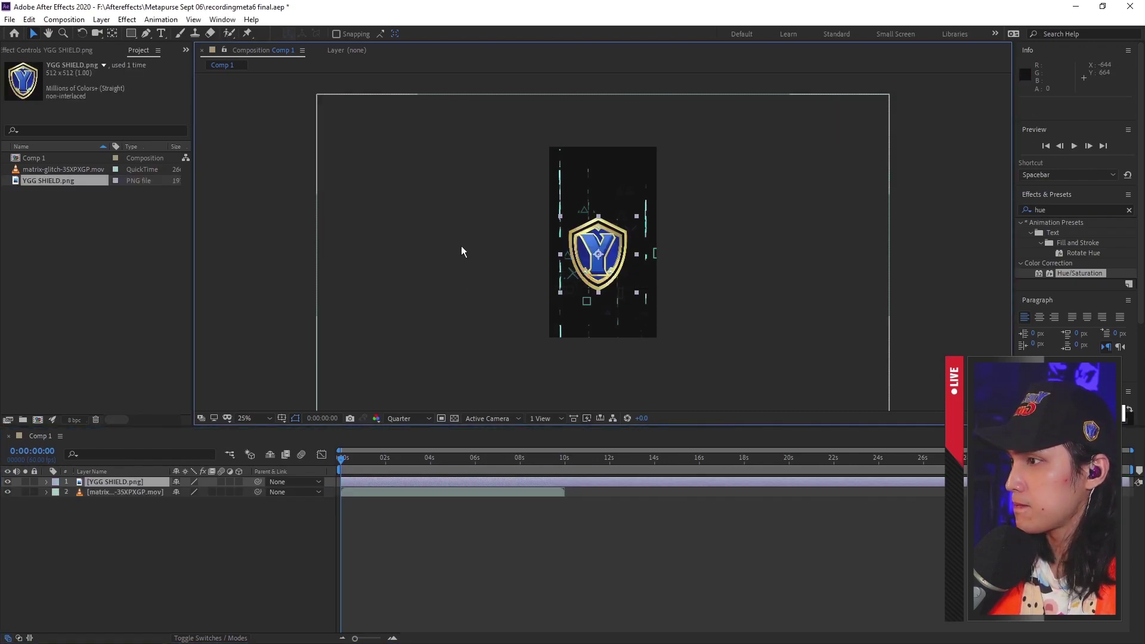
{"action": "left_click_drag", "start_coordinate": [601, 284], "coordinate": [605, 261]}
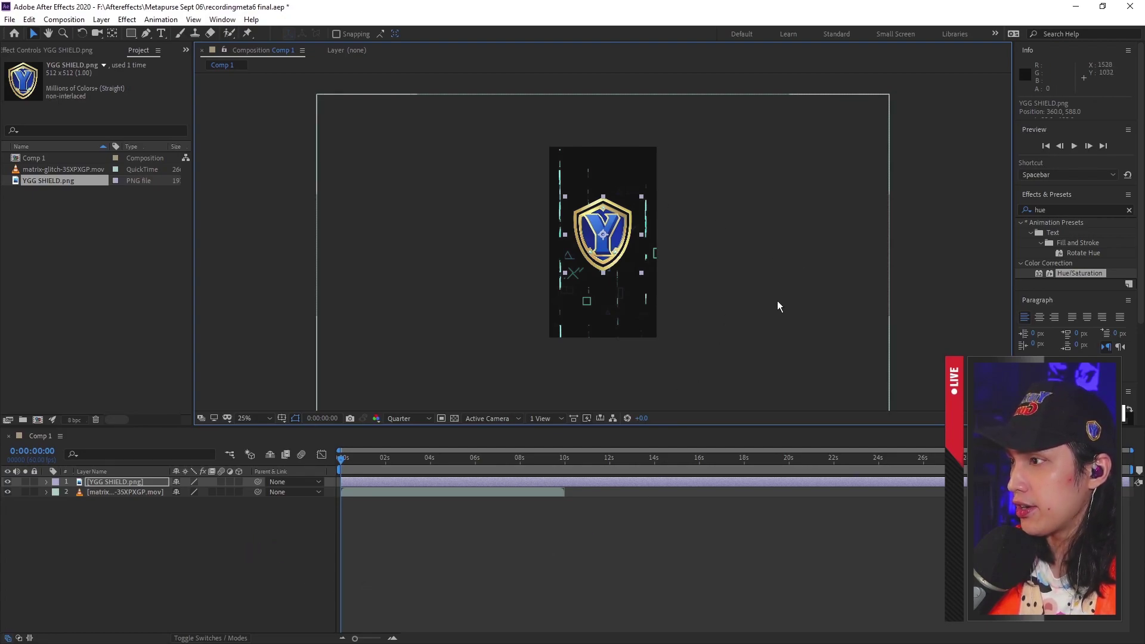
Make both the matrix video and YGG SHIELD.png layers 3D
{"action": "left_click", "coordinate": [447, 492]}
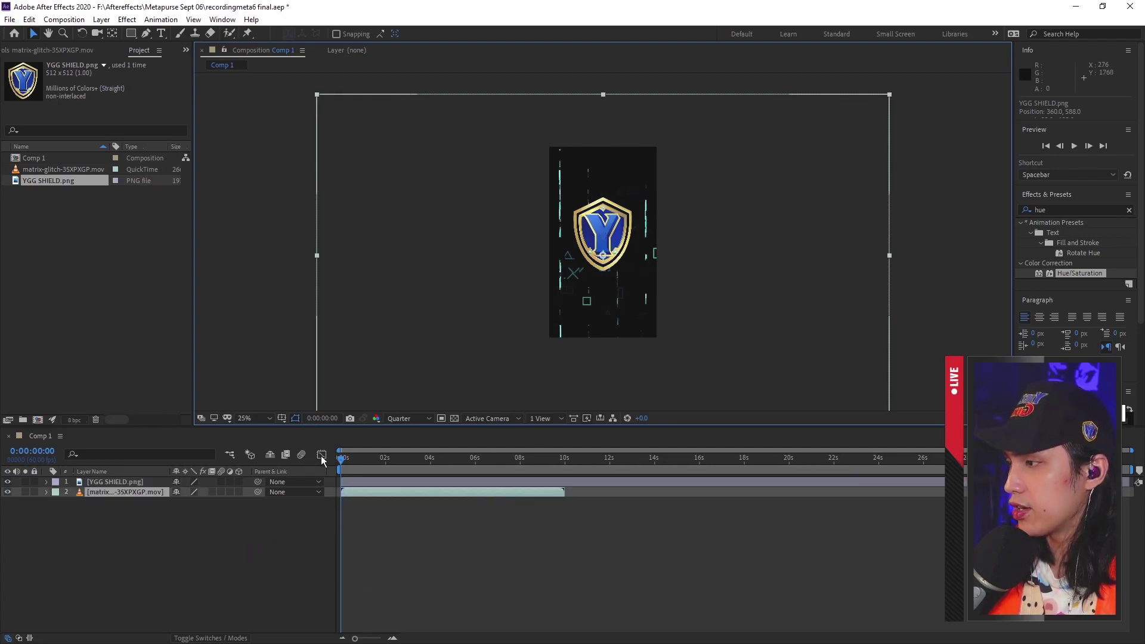
{"action": "left_click", "coordinate": [238, 491]}
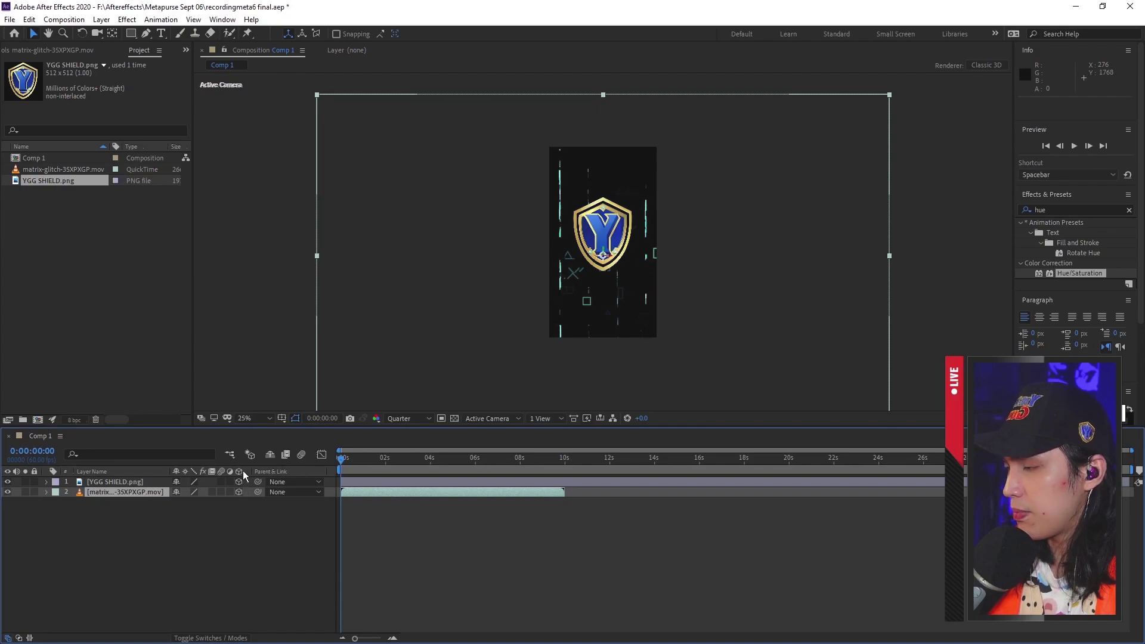
{"action": "left_click", "coordinate": [238, 481]}
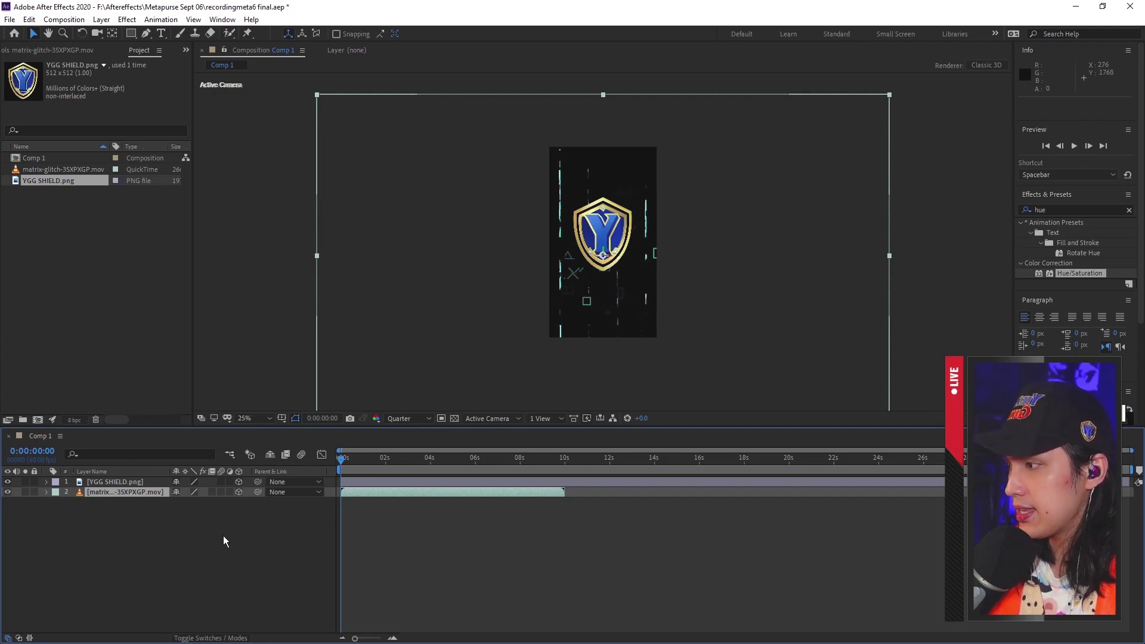
Add a two-node camera with the 50mm preset to Comp 1
{"action": "right_click", "coordinate": [219, 509]}
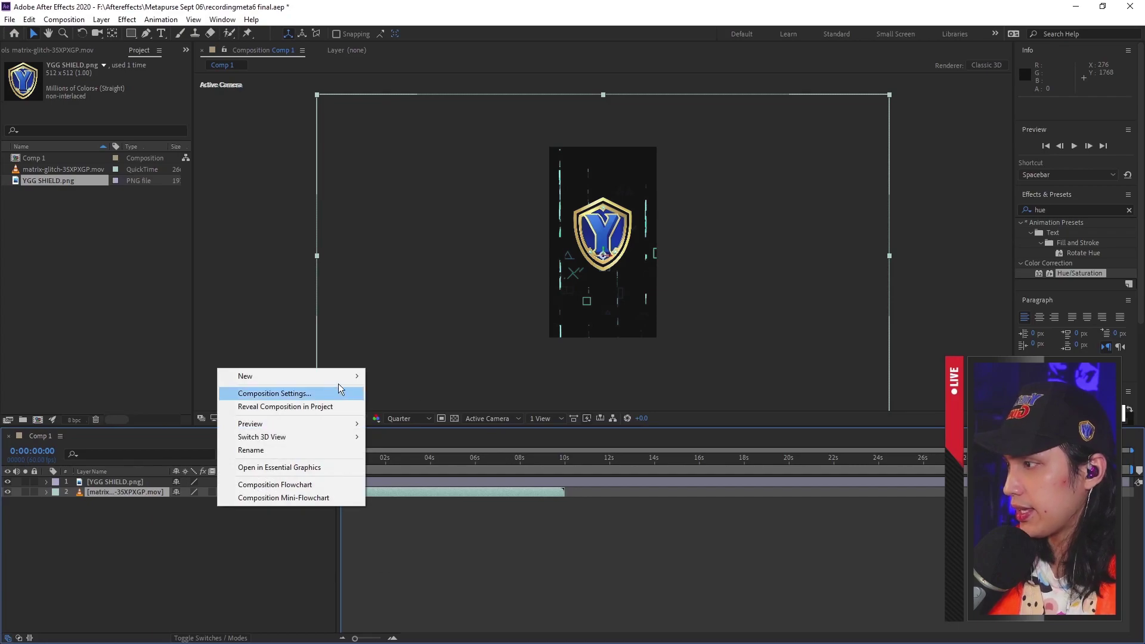
{"action": "mouse_move", "coordinate": [341, 383]}
{"action": "left_click", "coordinate": [454, 432]}
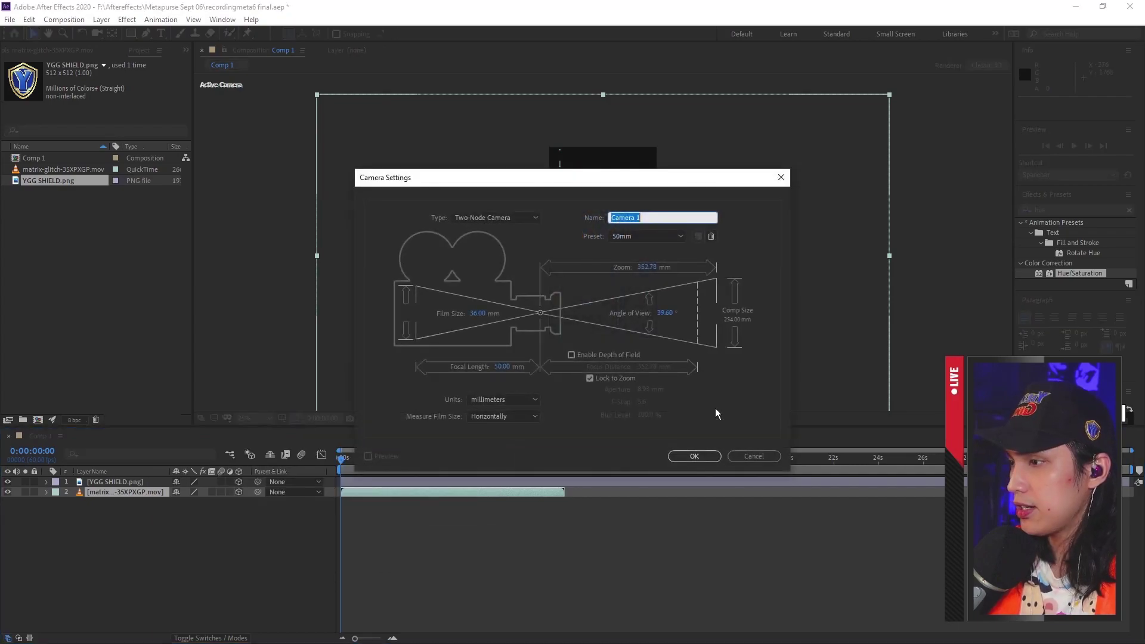
{"action": "left_click", "coordinate": [691, 457]}
Show the camera's Position property and set its X value to -697 to view the layers from the side
{"action": "mouse_move", "coordinate": [116, 494]}
{"action": "left_mouse_down"}
{"action": "mouse_move", "coordinate": [132, 490]}
{"action": "mouse_move", "coordinate": [127, 480]}
{"action": "left_mouse_up"}
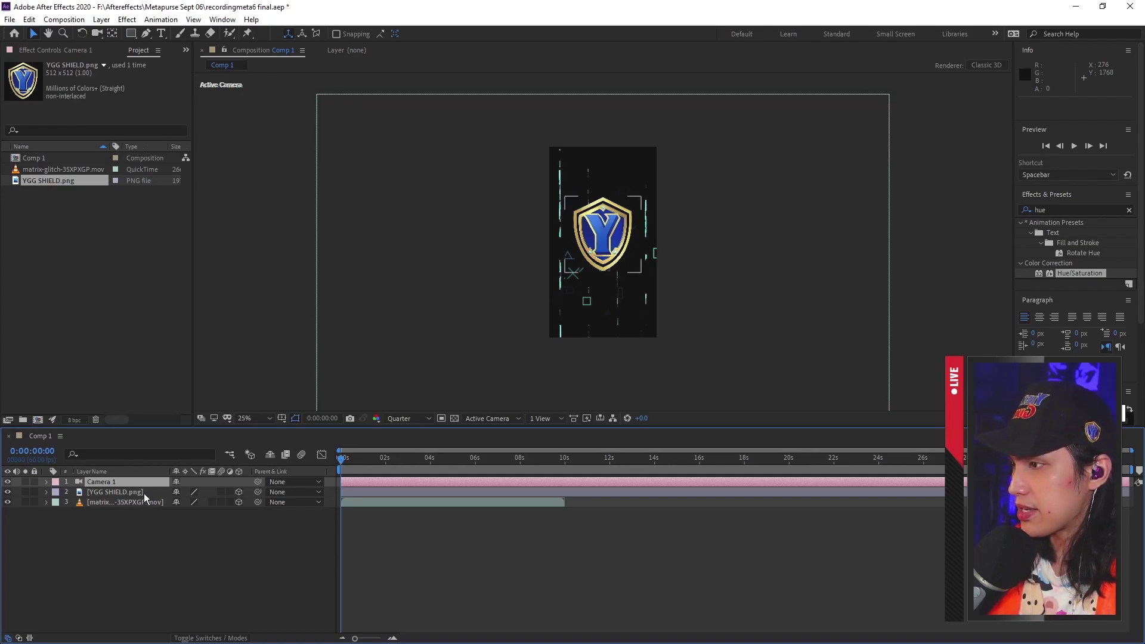
{"action": "key", "text": "p"}
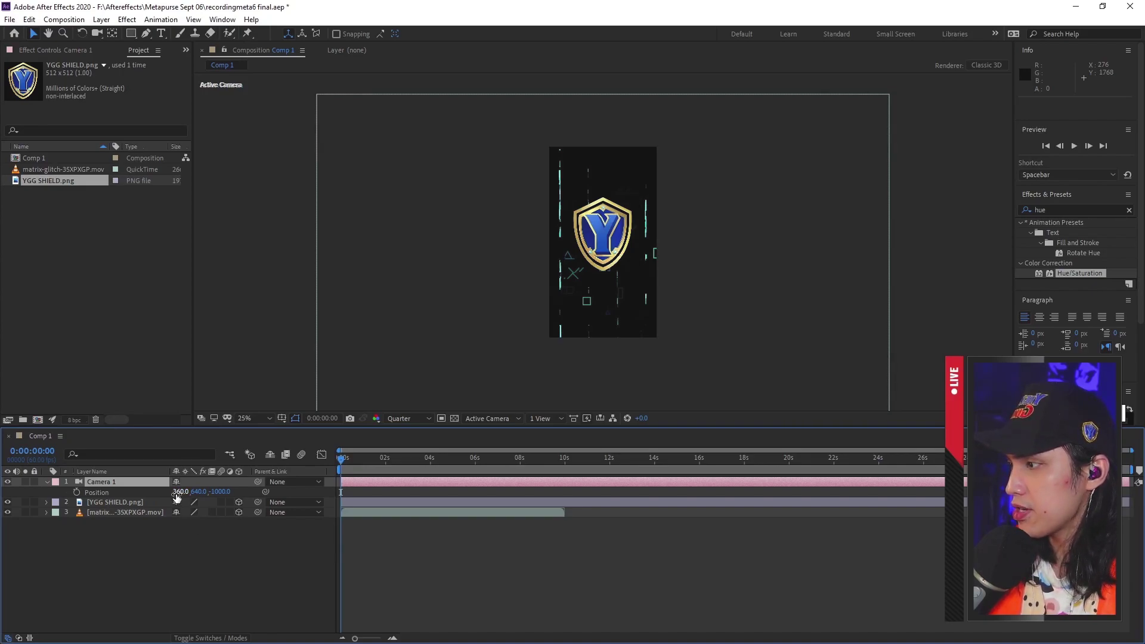
{"action": "left_click_drag", "start_coordinate": [178, 495], "coordinate": [22, 494]}
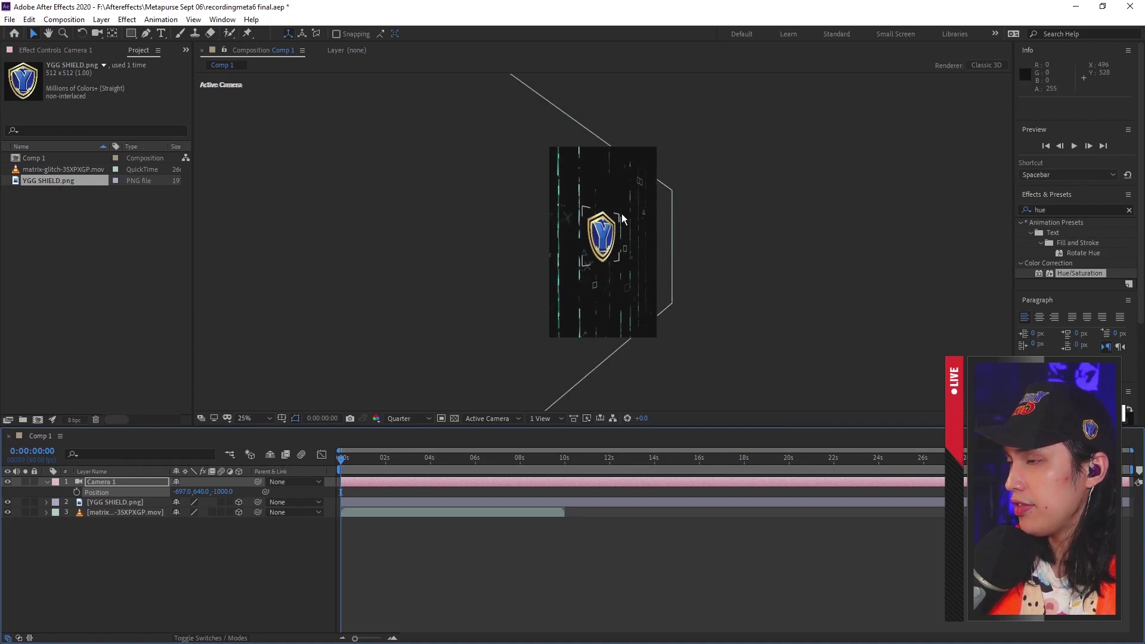
Bring YGG SHIELD.png forward to a Z position of -370, and set the camera's X position to 349
{"action": "left_click", "coordinate": [591, 249]}
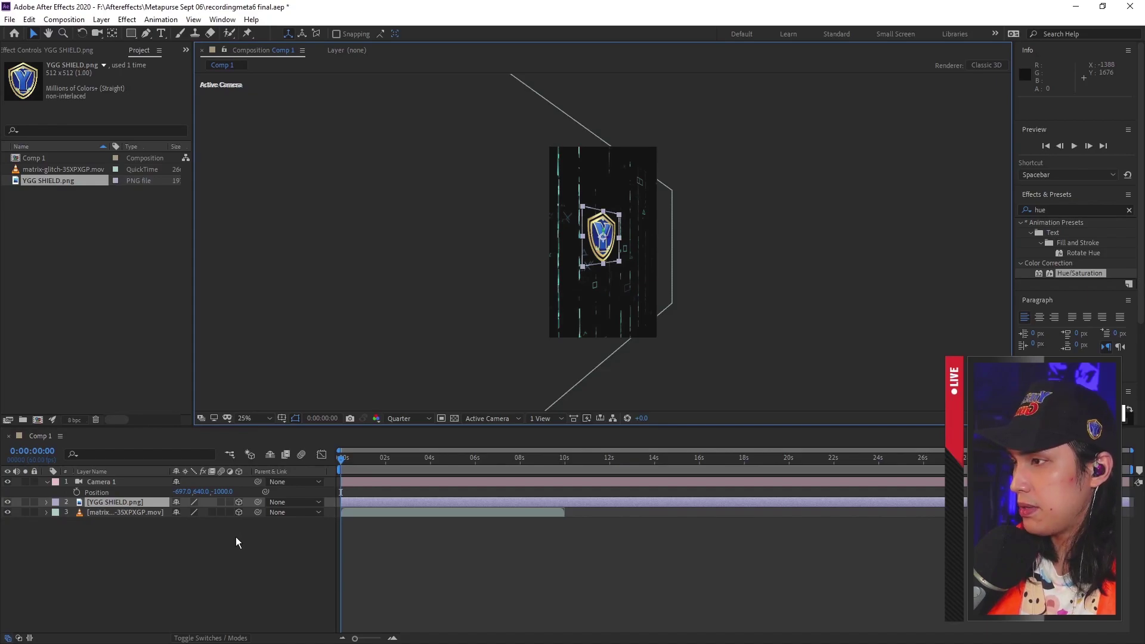
{"action": "key", "text": "p"}
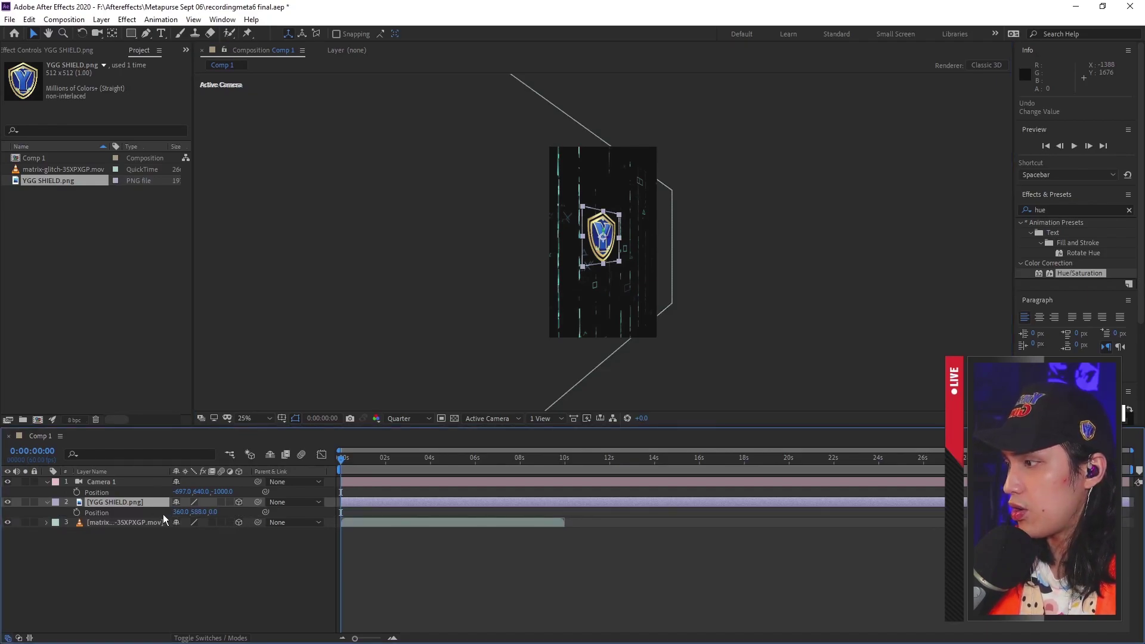
{"action": "left_click_drag", "start_coordinate": [213, 512], "coordinate": [216, 518]}
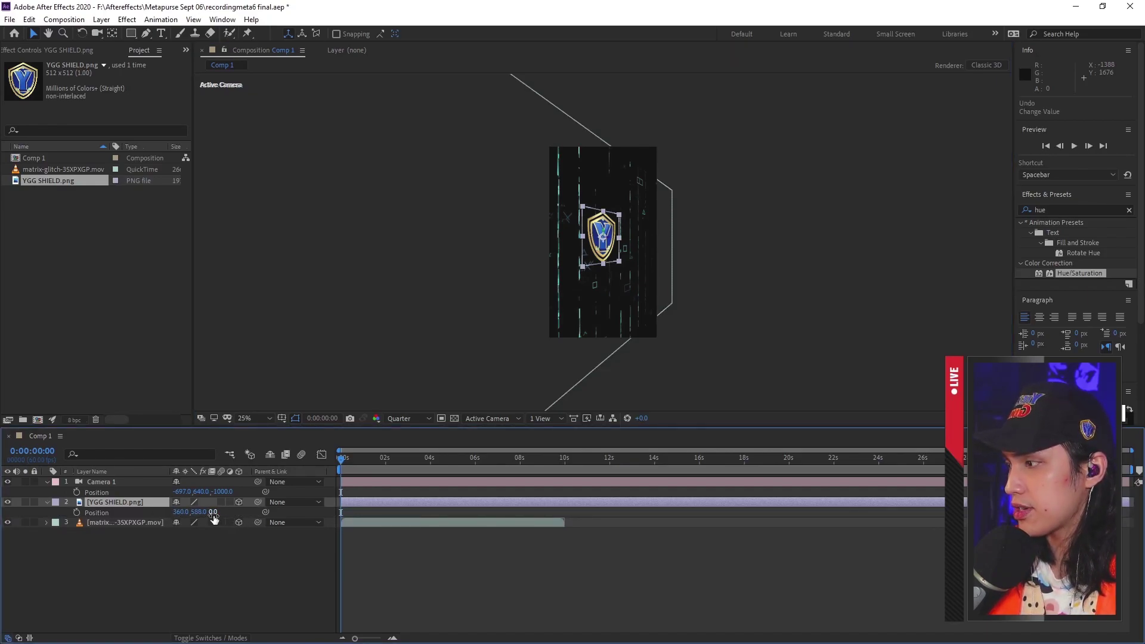
{"action": "left_click_drag", "start_coordinate": [213, 515], "coordinate": [123, 549]}
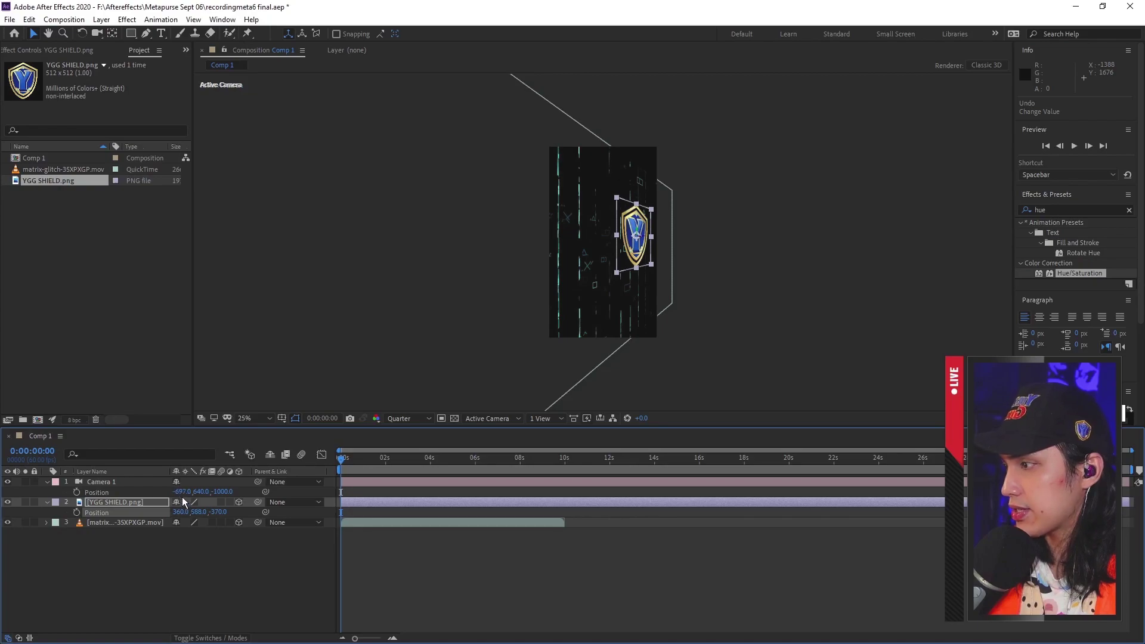
{"action": "left_click_drag", "start_coordinate": [182, 491], "coordinate": [799, 477]}
{"action": "left_click", "coordinate": [783, 479]}
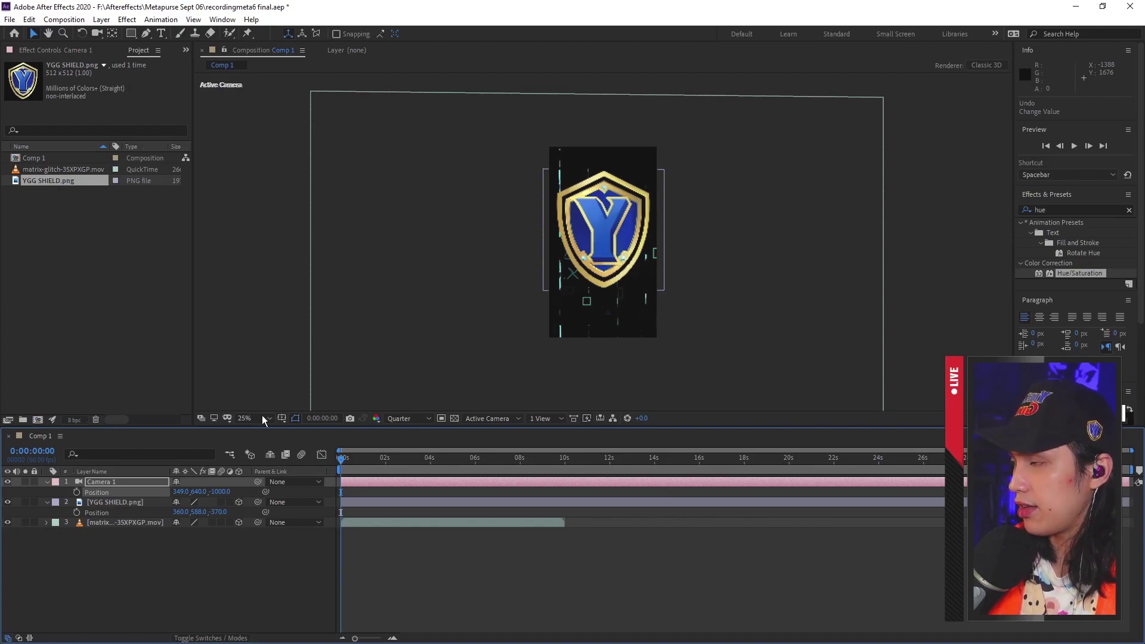
Create a second composition, 720 × 1280 px at 60 frames per second, and place FRAME1.png at its centre
{"action": "left_click", "coordinate": [60, 20]}
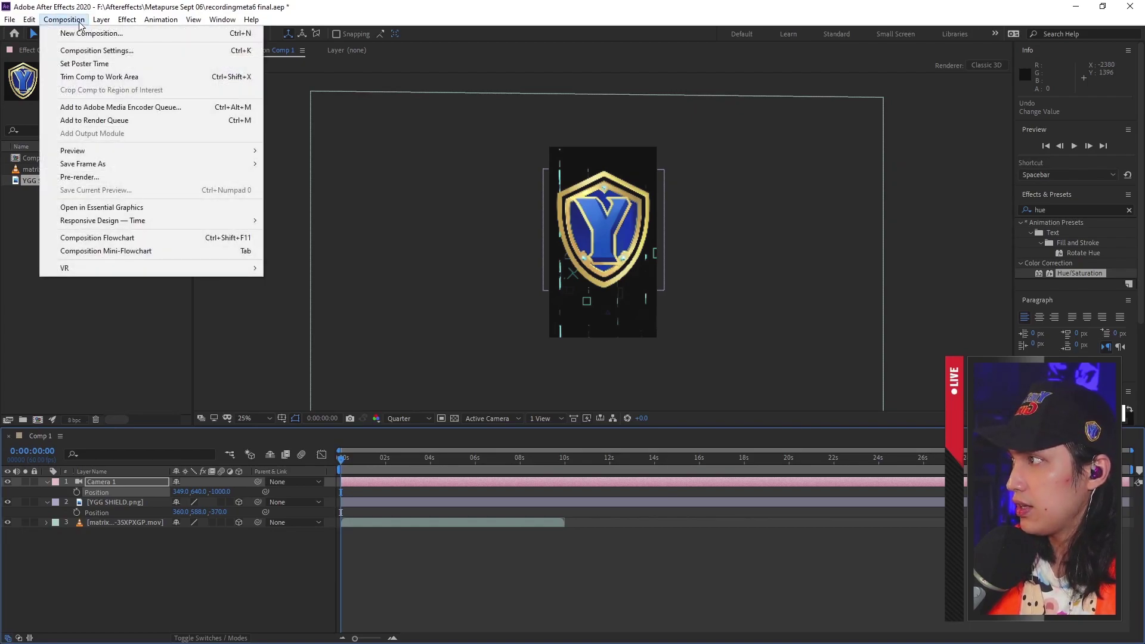
{"action": "left_click", "coordinate": [90, 34]}
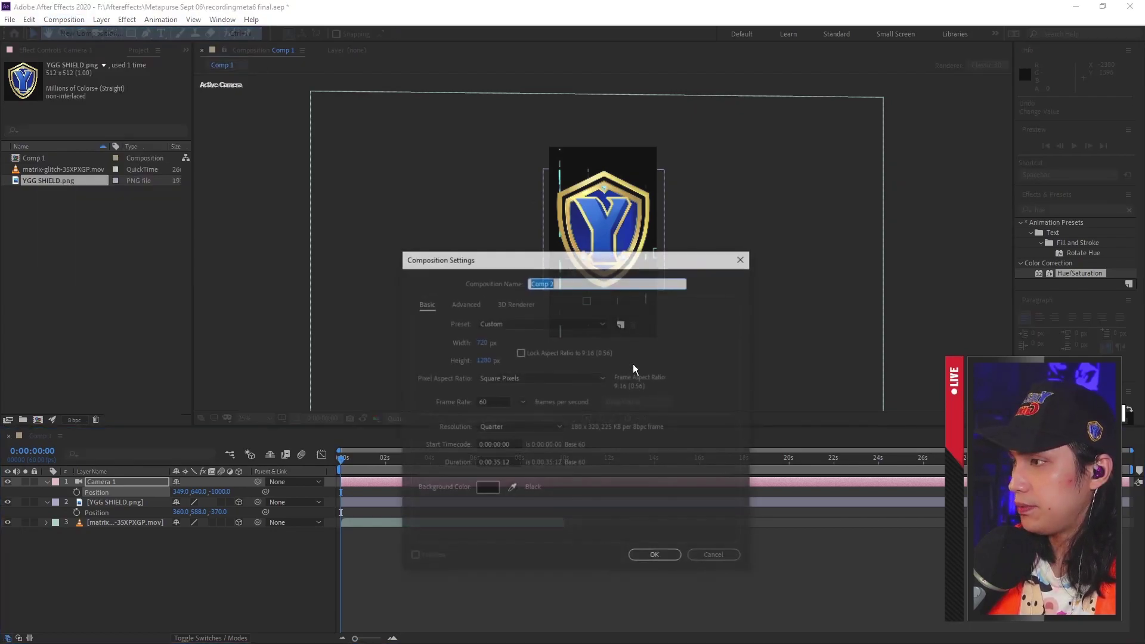
{"action": "left_click", "coordinate": [668, 556]}
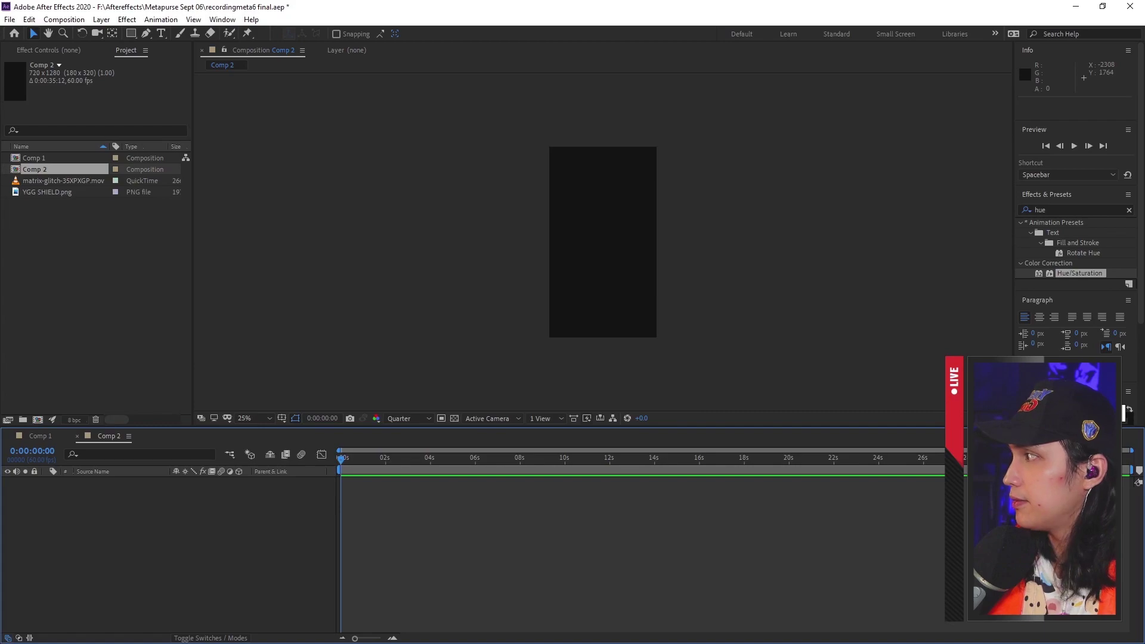
{"action": "left_click_drag", "start_coordinate": [592, 237], "coordinate": [601, 242]}
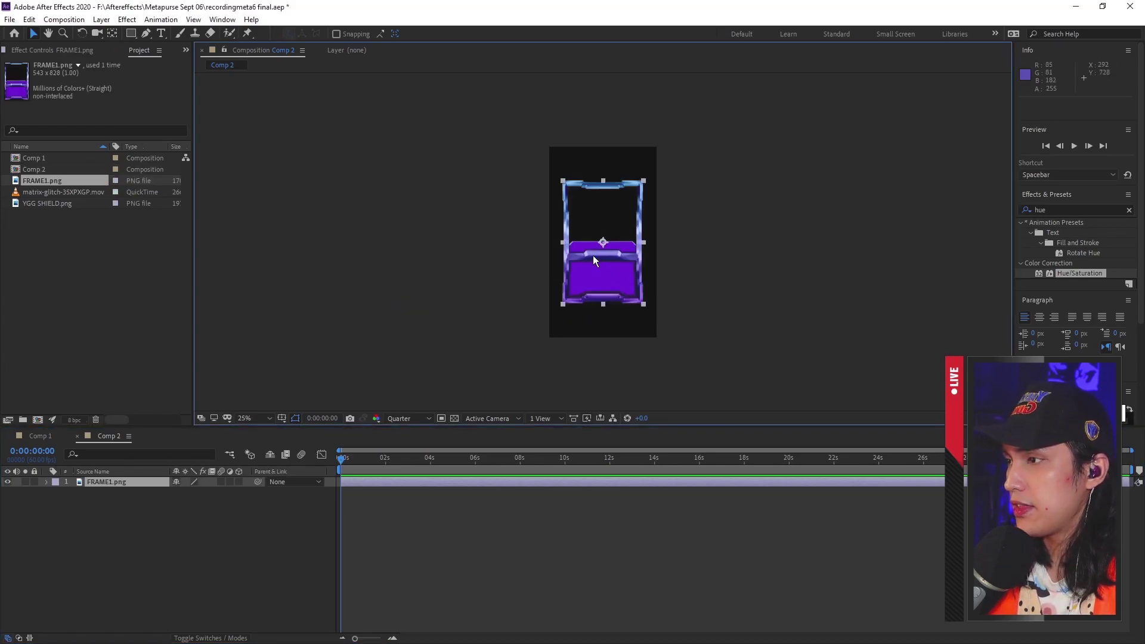
Start a Pen tool mask on FRAME1.png, tracing the purple panel's top edge with its angled corners and down its right side
{"action": "key", "text": "period"}
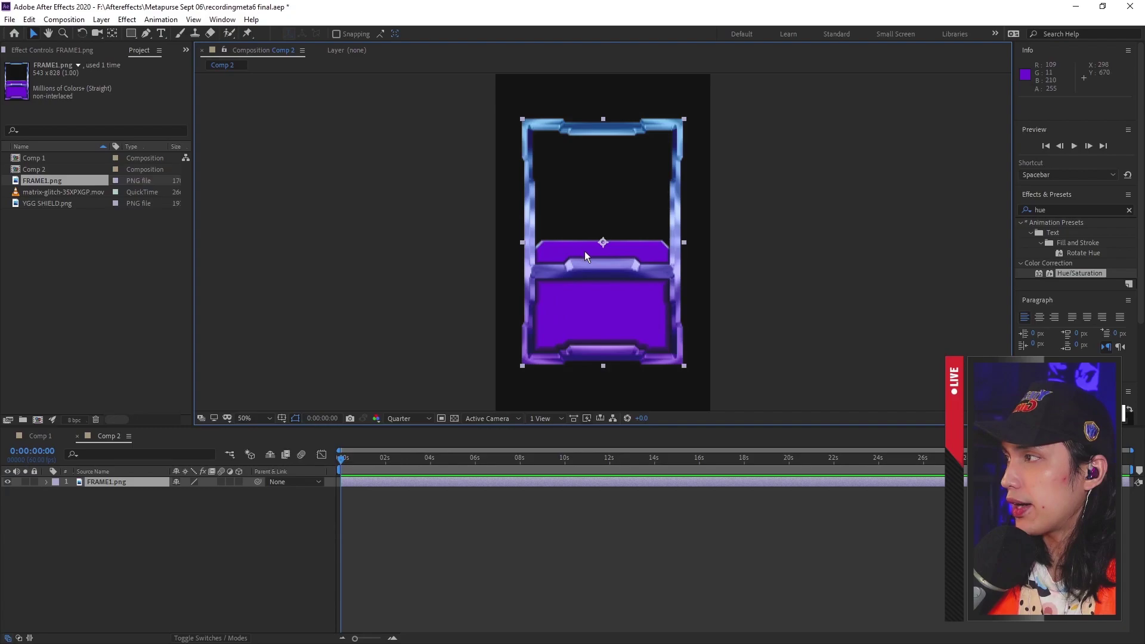
{"action": "left_click", "coordinate": [146, 34]}
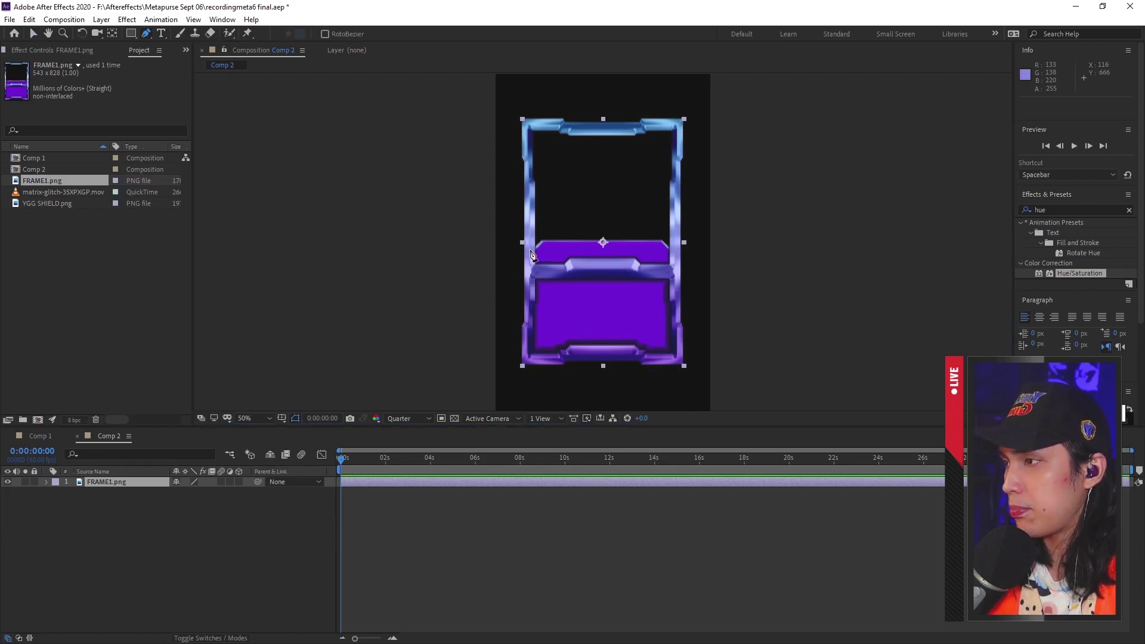
{"action": "key", "text": "period"}
{"action": "key", "text": "period"}
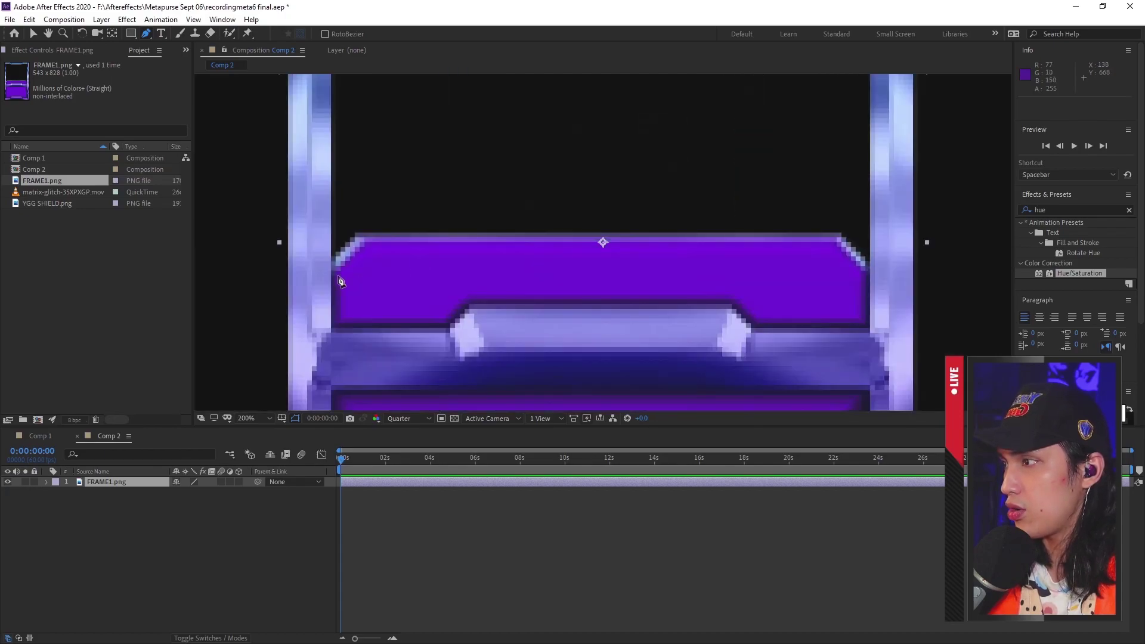
{"action": "left_click", "coordinate": [333, 259]}
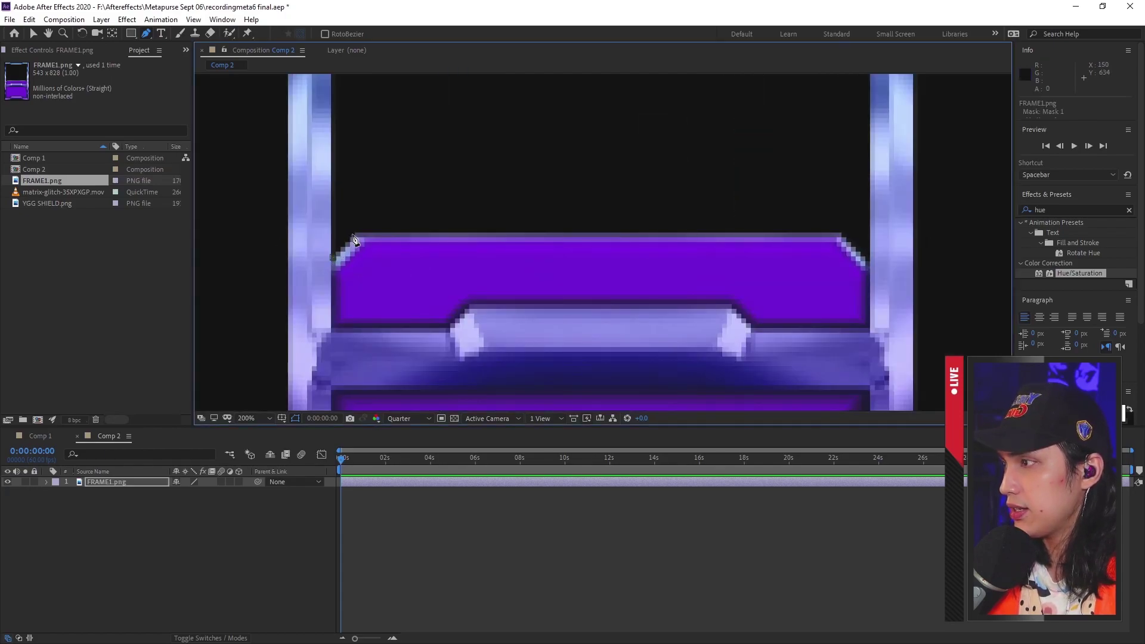
{"action": "left_click", "coordinate": [354, 235]}
{"action": "left_click", "coordinate": [837, 233]}
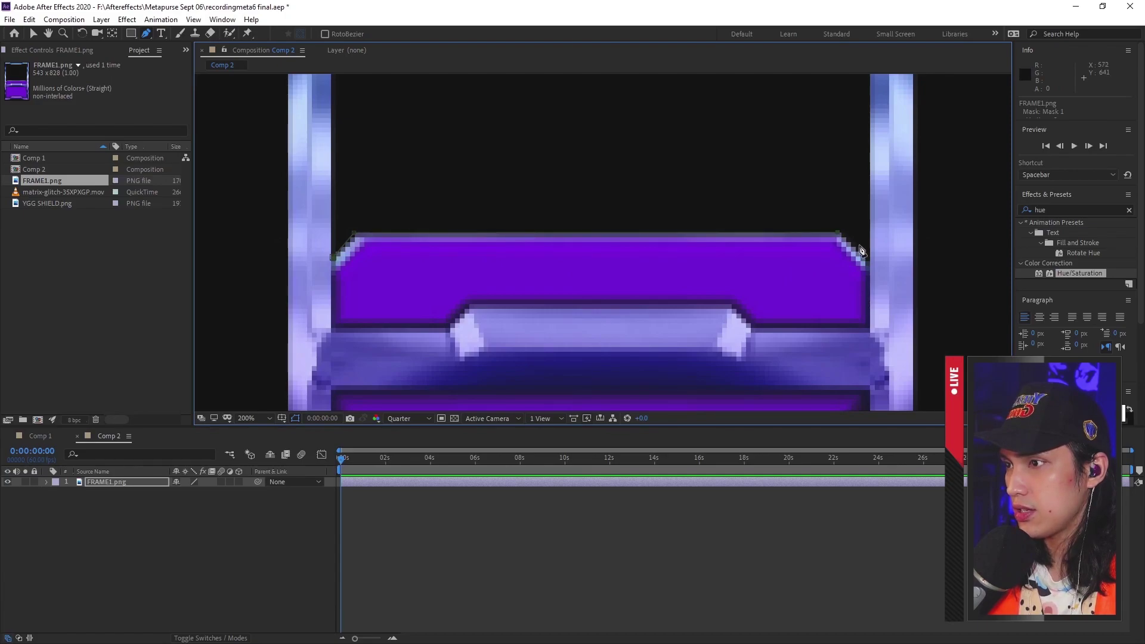
{"action": "left_click", "coordinate": [868, 329]}
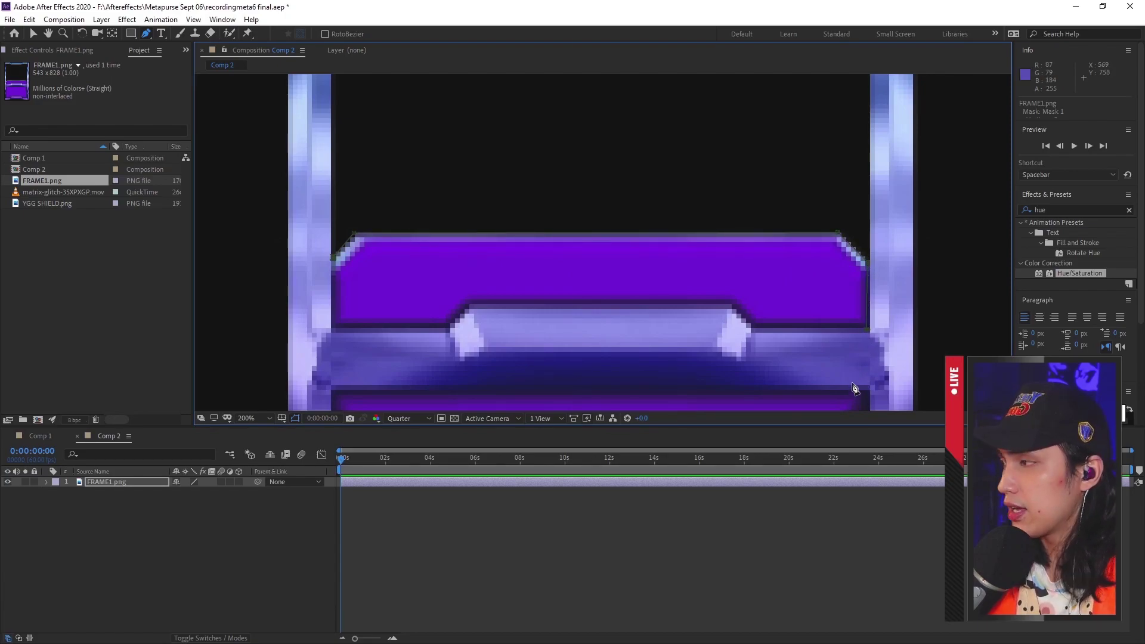
{"action": "left_click_drag", "start_coordinate": [856, 396], "coordinate": [834, 210]}
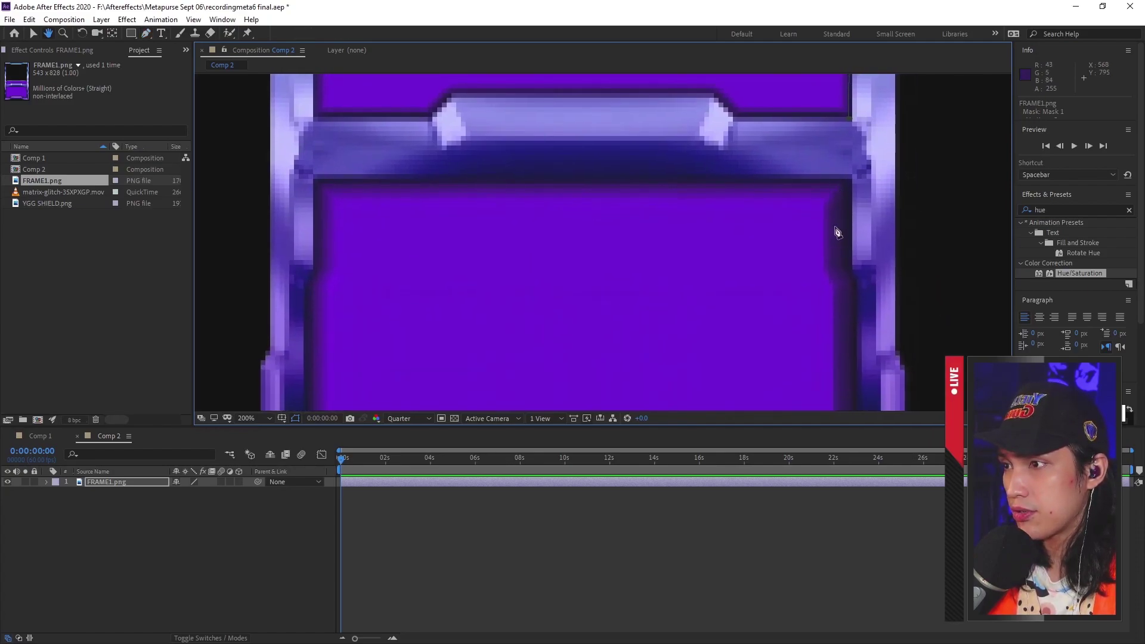
{"action": "scroll", "coordinate": [845, 281], "scroll_direction": "down", "scroll_amount": 5}
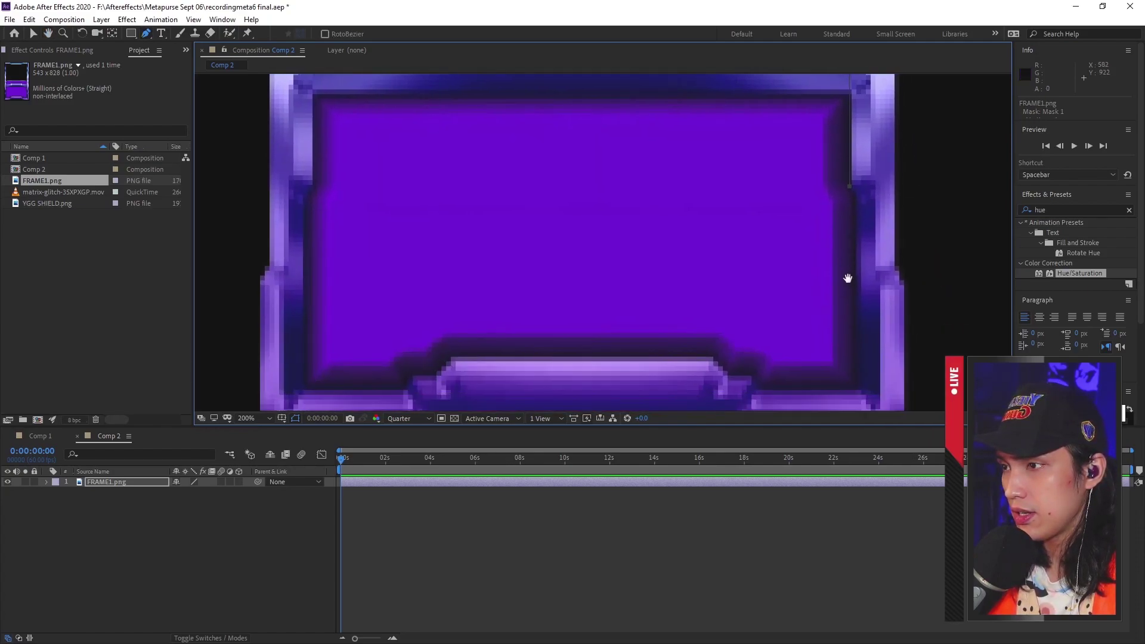
{"action": "left_click", "coordinate": [848, 170]}
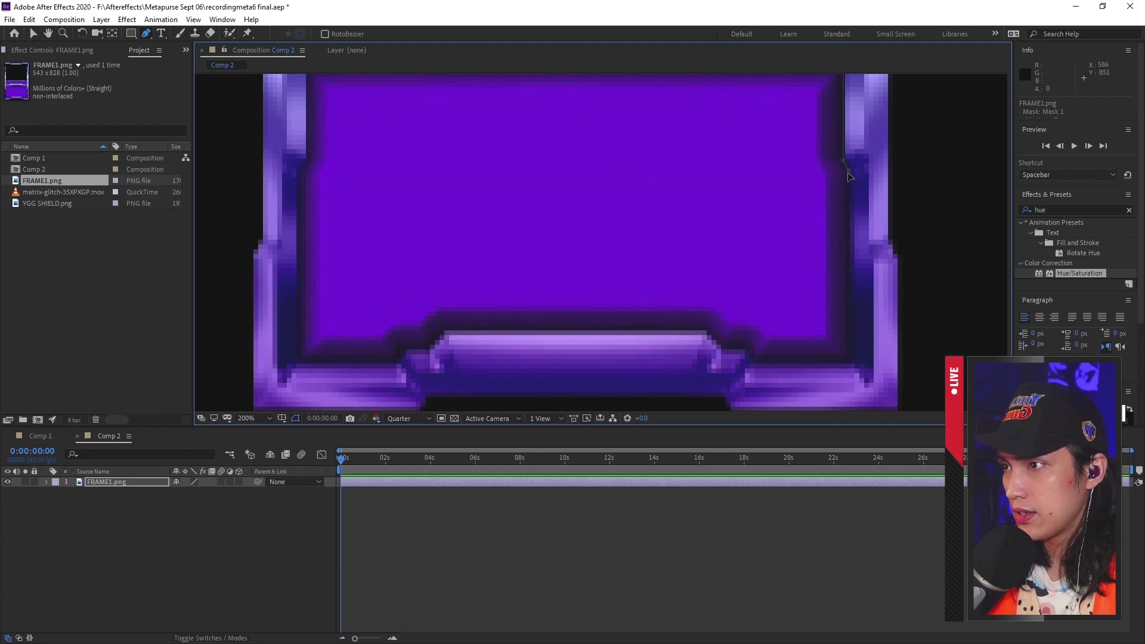
Continue the mask along the lower edge of the purple panel, following the stepped contour of the frame's bottom ornament
{"action": "left_click", "coordinate": [851, 361]}
{"action": "left_click", "coordinate": [751, 362]}
{"action": "left_click", "coordinate": [745, 348]}
{"action": "left_click", "coordinate": [723, 347]}
{"action": "left_click", "coordinate": [704, 330]}
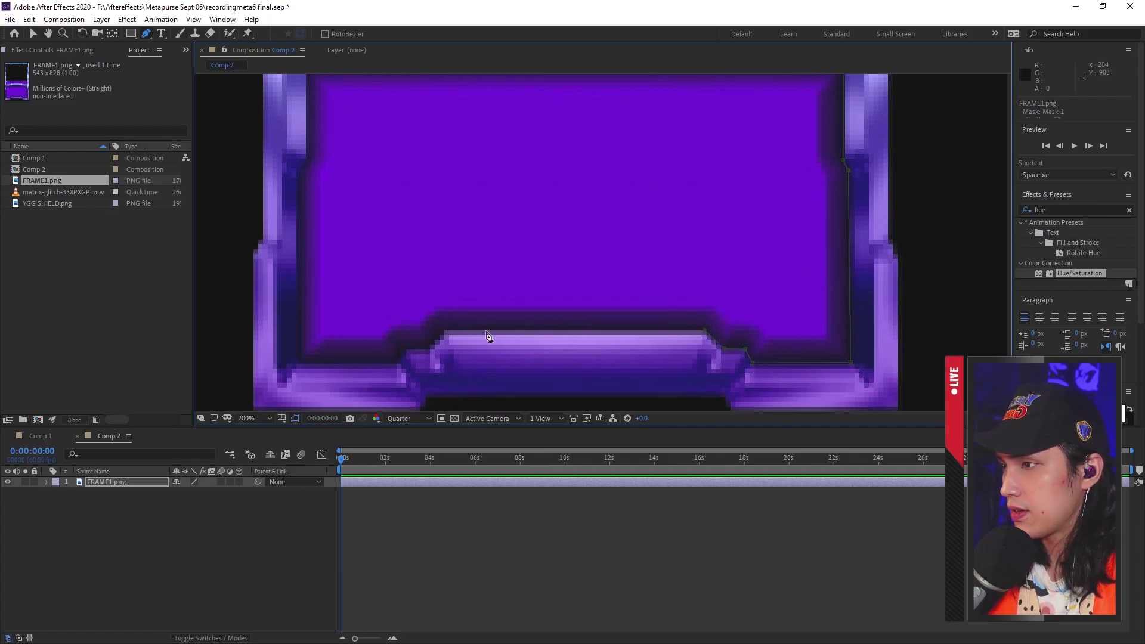
{"action": "left_click", "coordinate": [441, 331]}
{"action": "left_click", "coordinate": [426, 348]}
{"action": "left_click", "coordinate": [403, 351]}
{"action": "left_click", "coordinate": [393, 365]}
{"action": "left_click", "coordinate": [299, 364]}
Trace the mask up the left inner side of the frame and close it at its starting point
{"action": "left_click_drag", "start_coordinate": [408, 227], "coordinate": [536, 350]}
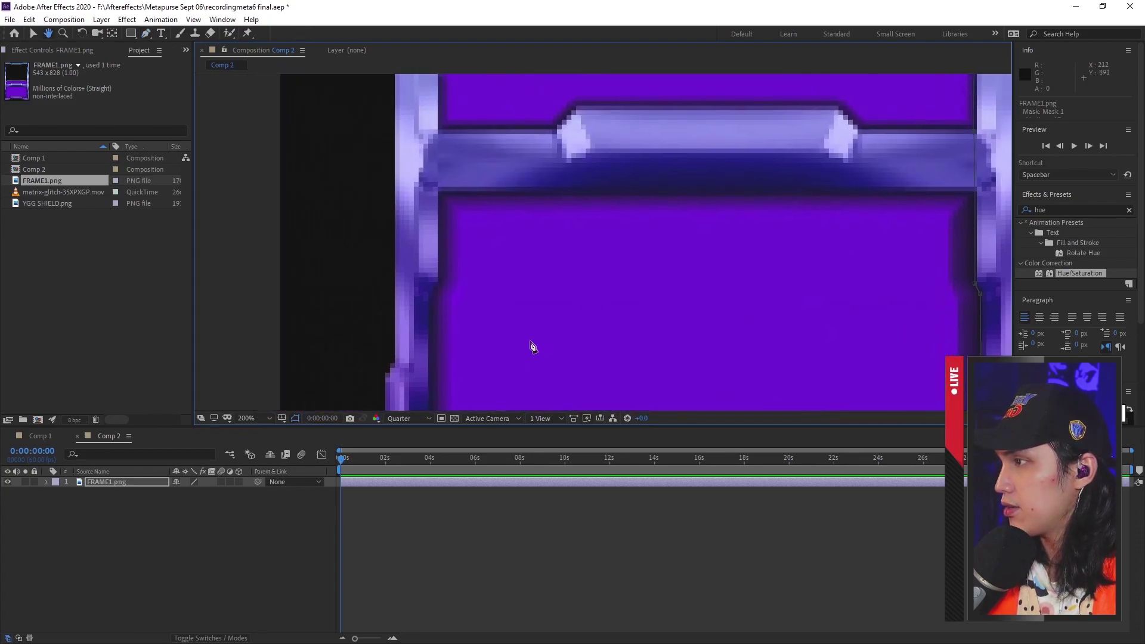
{"action": "left_click", "coordinate": [430, 296]}
{"action": "left_click", "coordinate": [441, 285]}
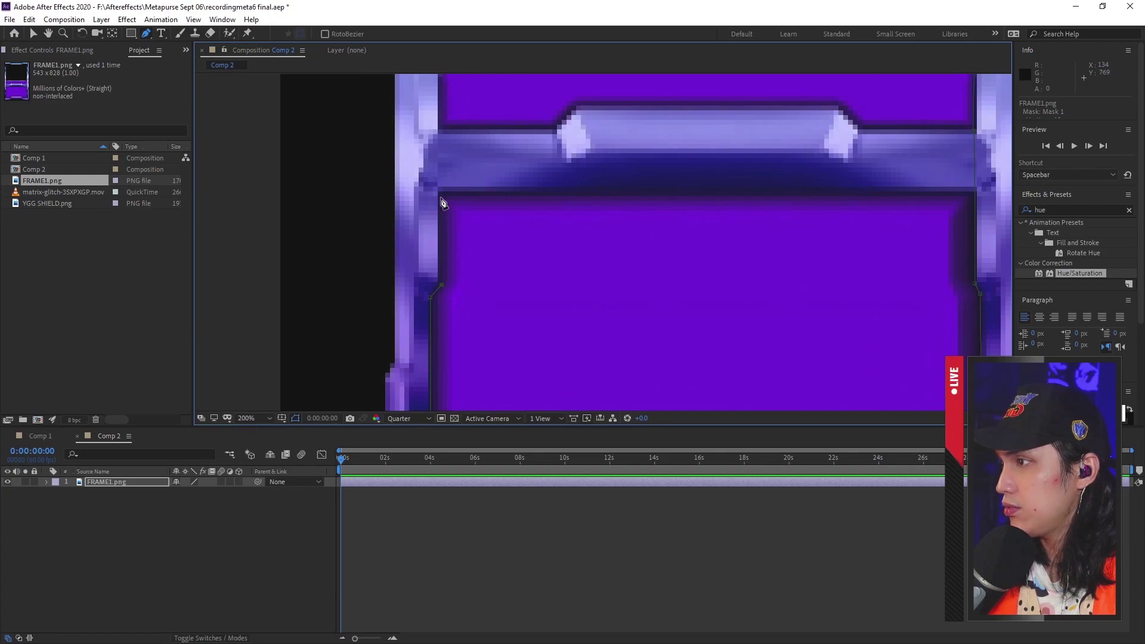
{"action": "scroll", "coordinate": [443, 203], "scroll_direction": "up", "scroll_amount": 5}
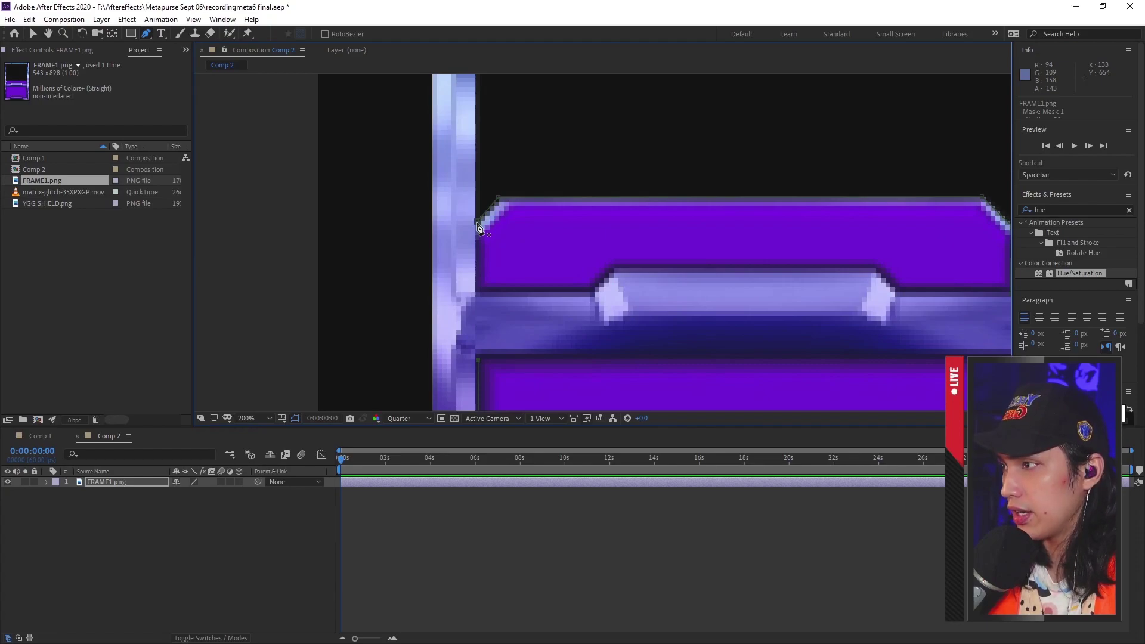
{"action": "left_click_drag", "start_coordinate": [772, 343], "coordinate": [617, 303]}
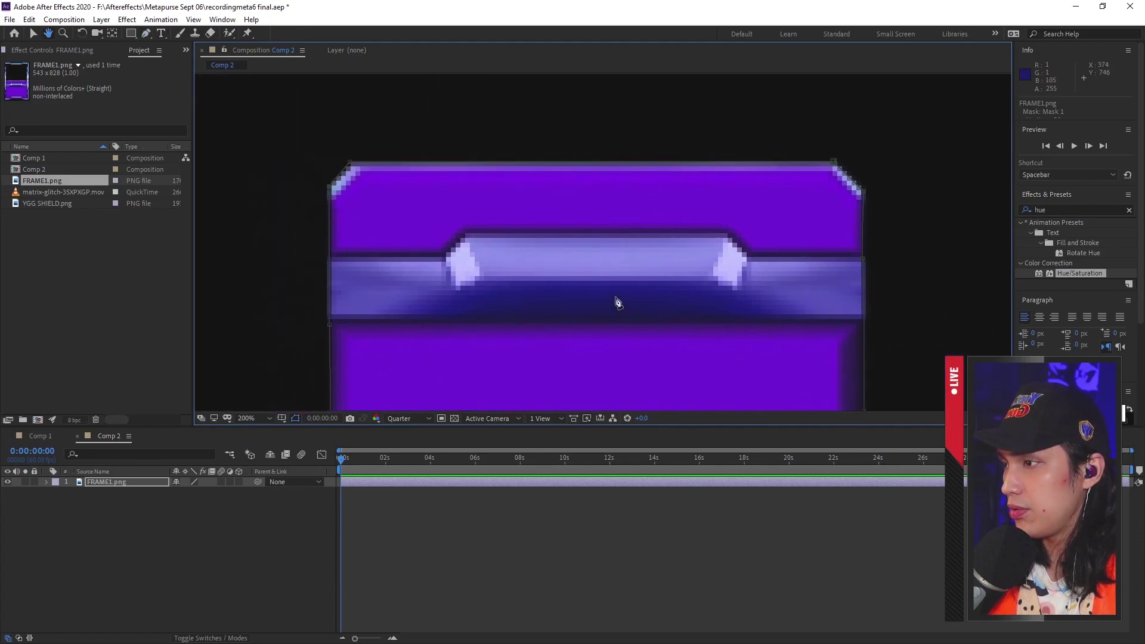
{"action": "key", "text": "comma"}
{"action": "key", "text": "comma"}
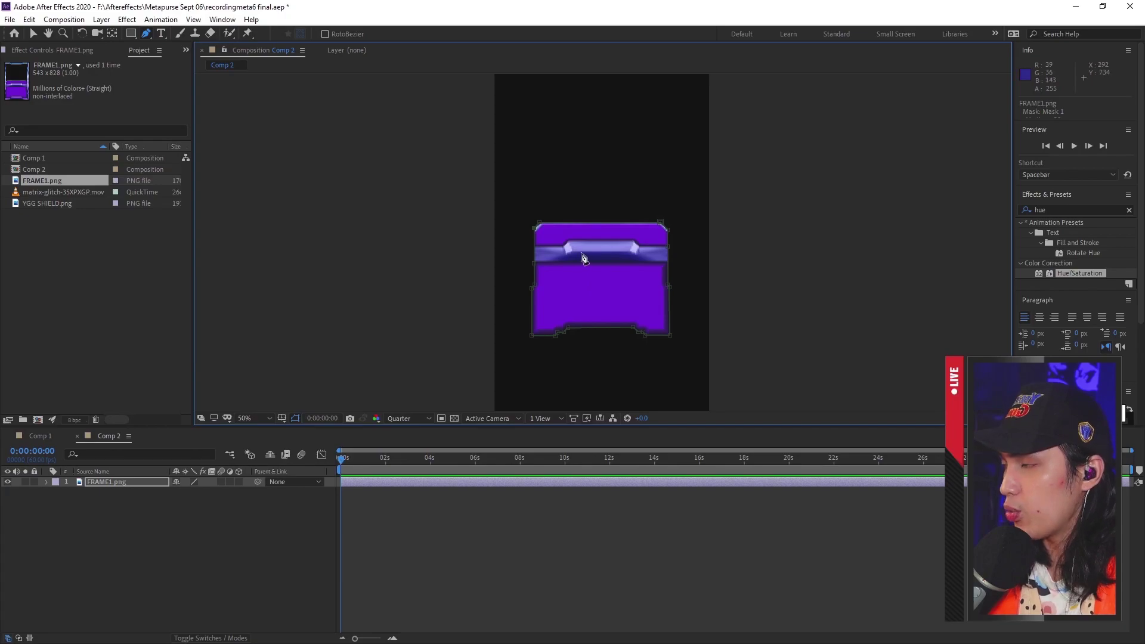
Reveal Mask 1 on the FRAME1.png layer and invert it to cut out the purple panel
{"action": "left_click", "coordinate": [113, 482]}
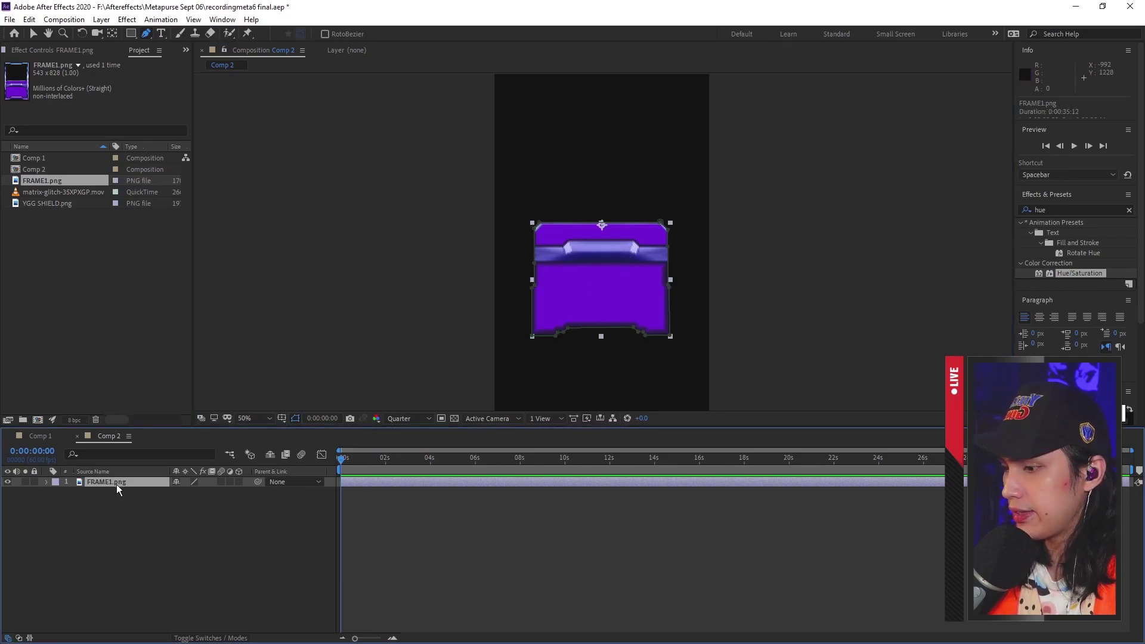
{"action": "key", "text": "m"}
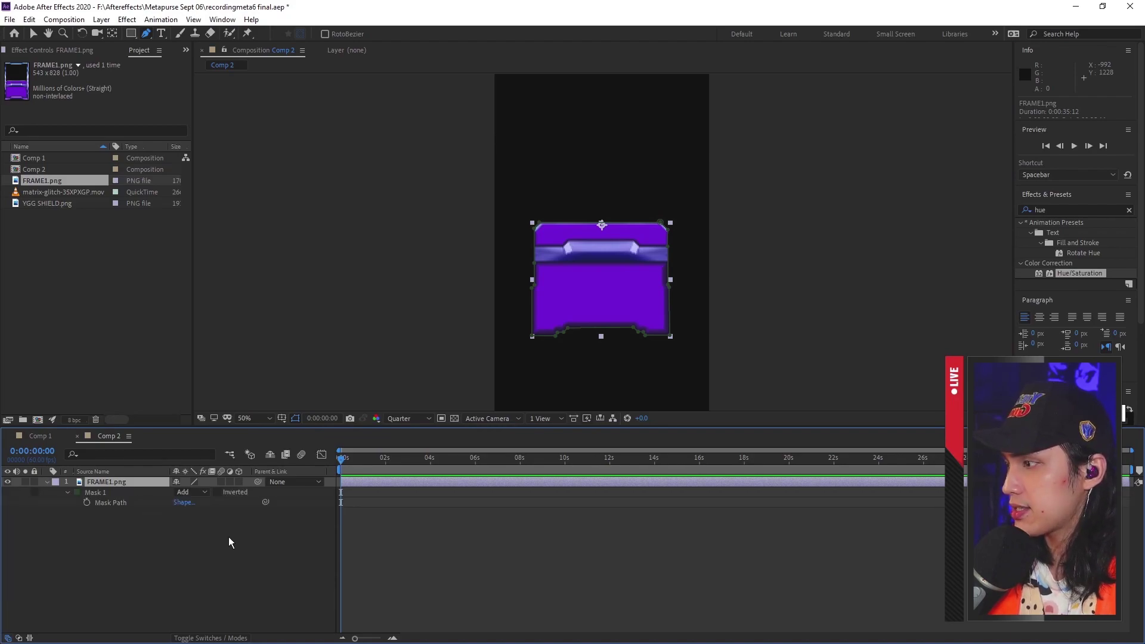
{"action": "left_click", "coordinate": [218, 492]}
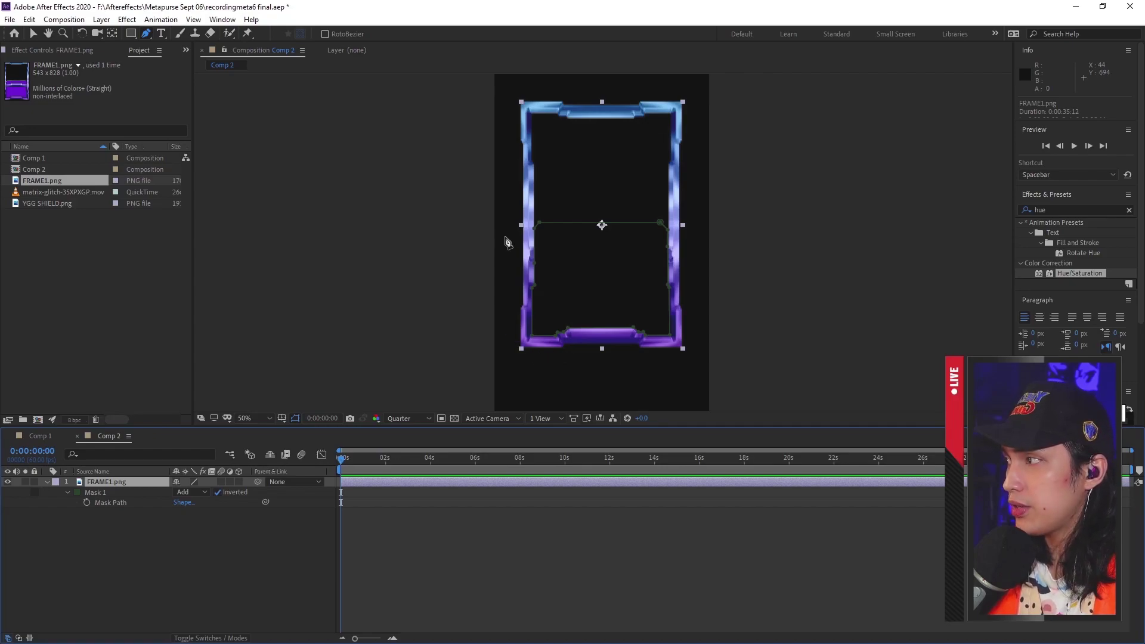
Apply the Hue/Saturation effect to FRAME1.png and enable Colorize
{"action": "left_click", "coordinate": [1084, 210]}
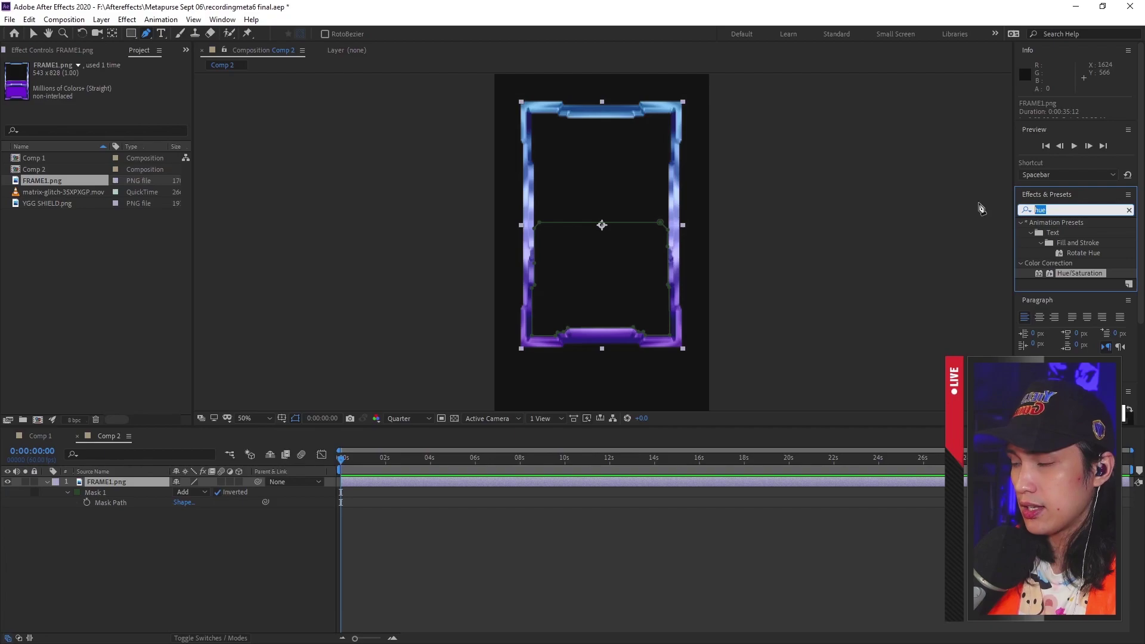
{"action": "type", "text": "hue"}
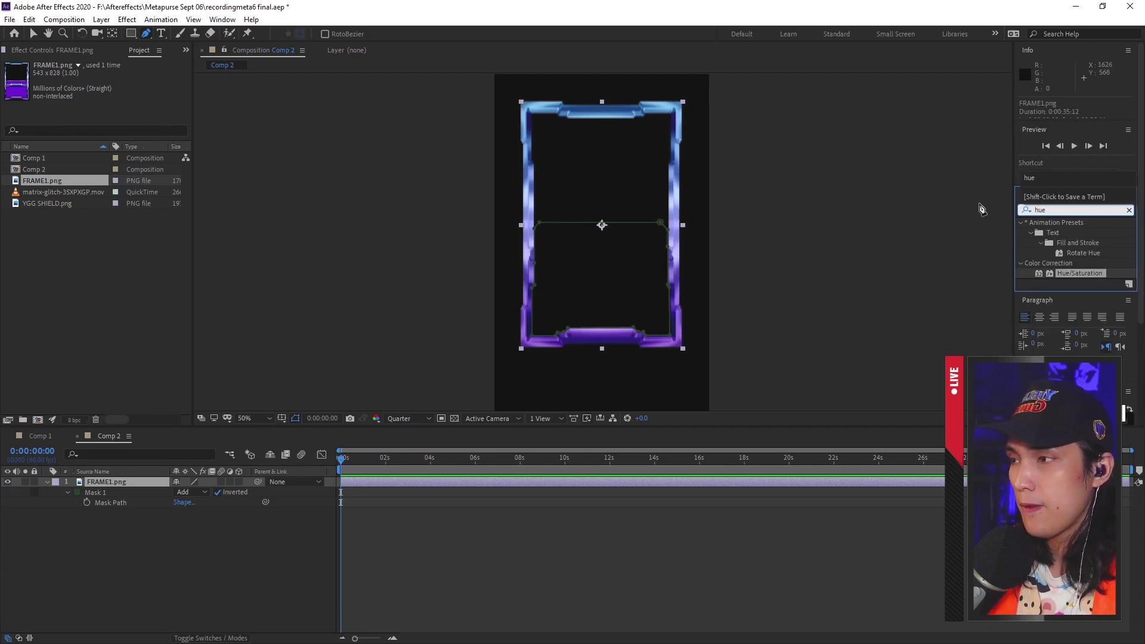
{"action": "left_click_drag", "start_coordinate": [1079, 275], "coordinate": [558, 482]}
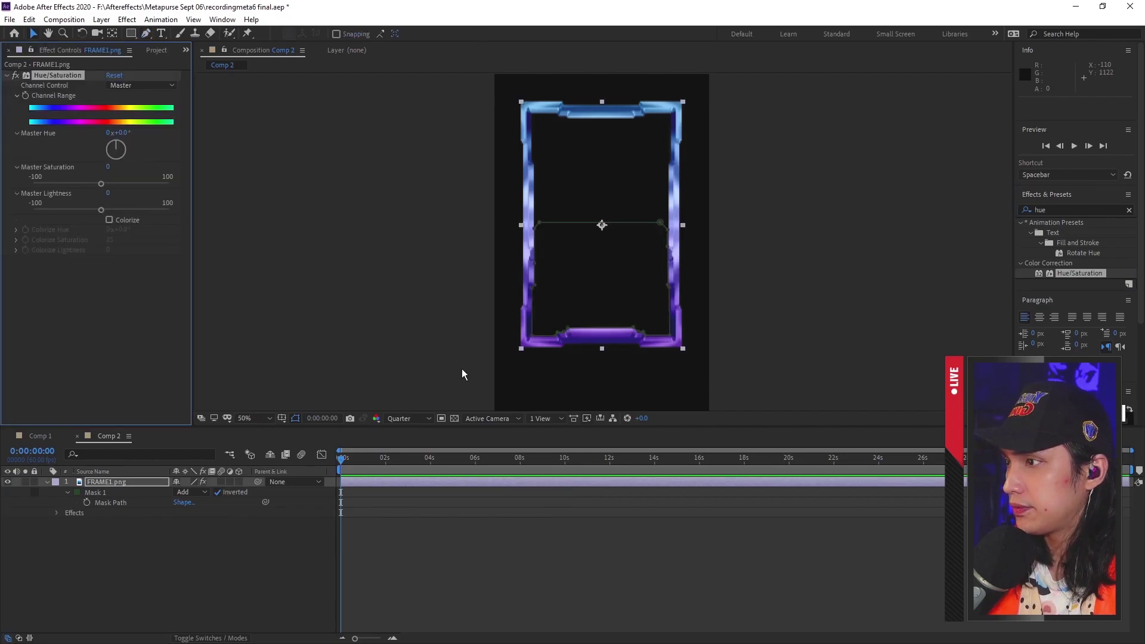
{"action": "left_click", "coordinate": [109, 221]}
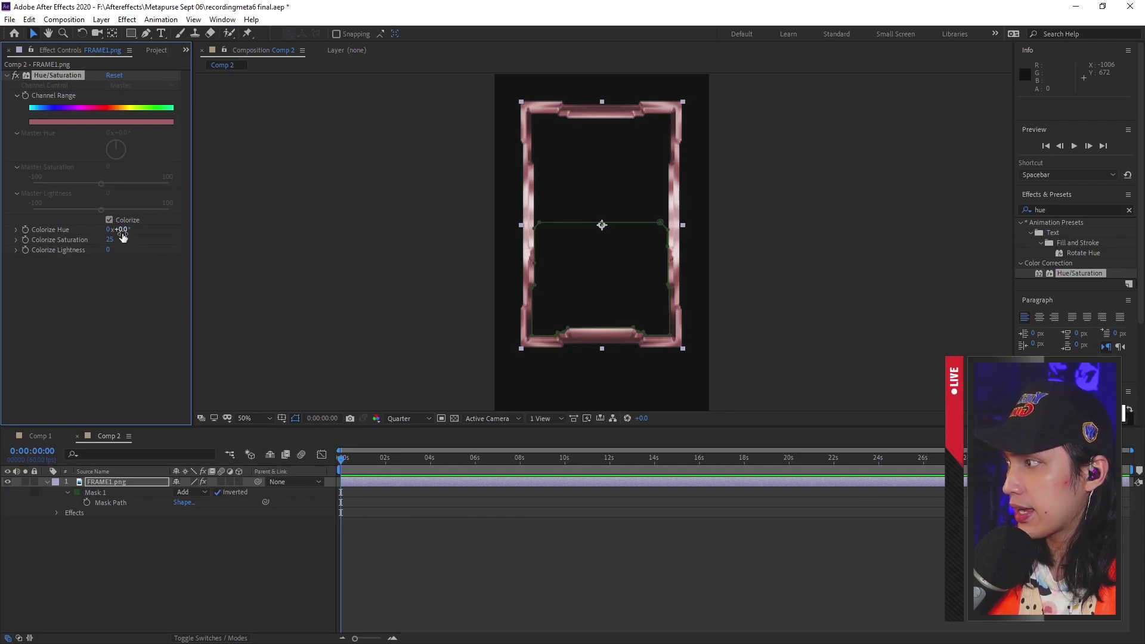
Tint the frame gold by setting Colorize Hue to 41° and Colorize Saturation to 42
{"action": "left_click_drag", "start_coordinate": [123, 232], "coordinate": [160, 246]}
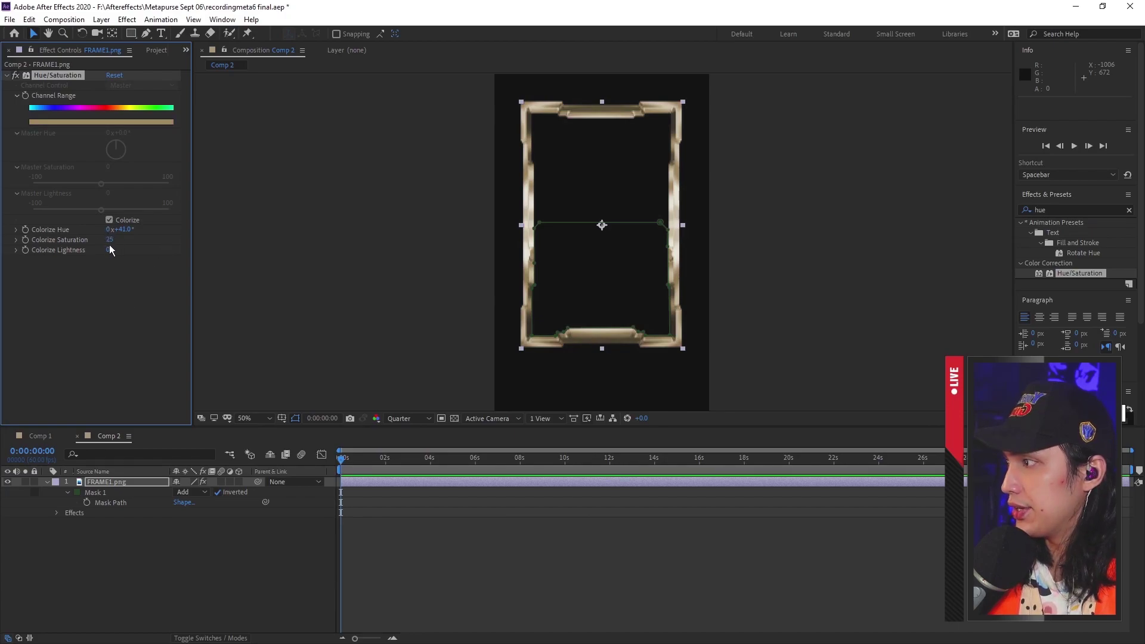
{"action": "left_click_drag", "start_coordinate": [109, 240], "coordinate": [115, 242]}
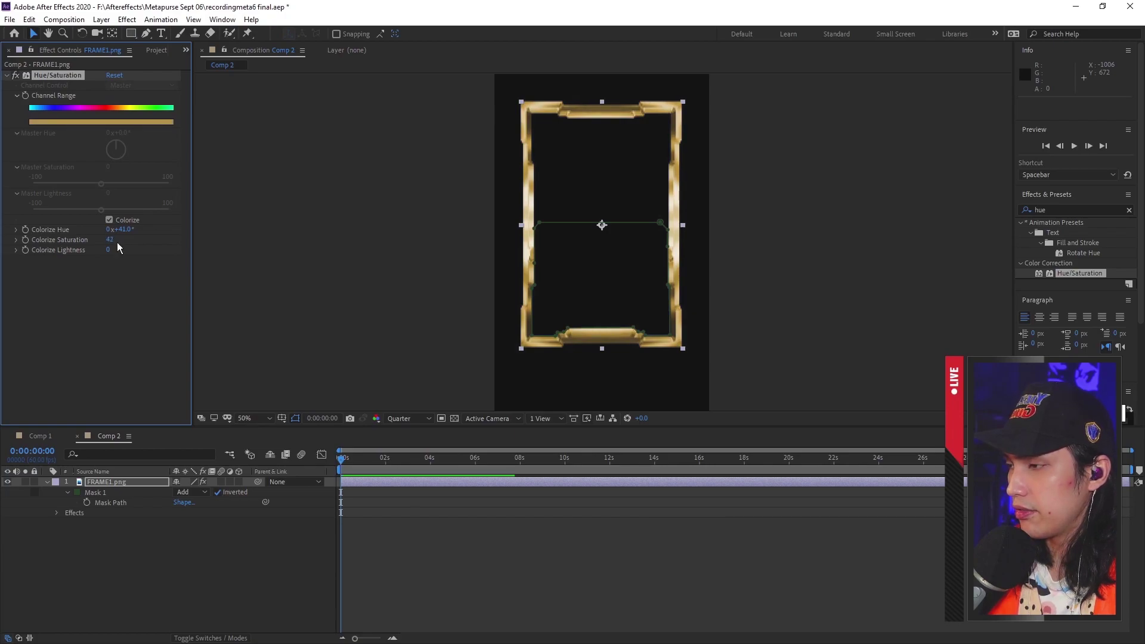
{"action": "left_click", "coordinate": [425, 550]}
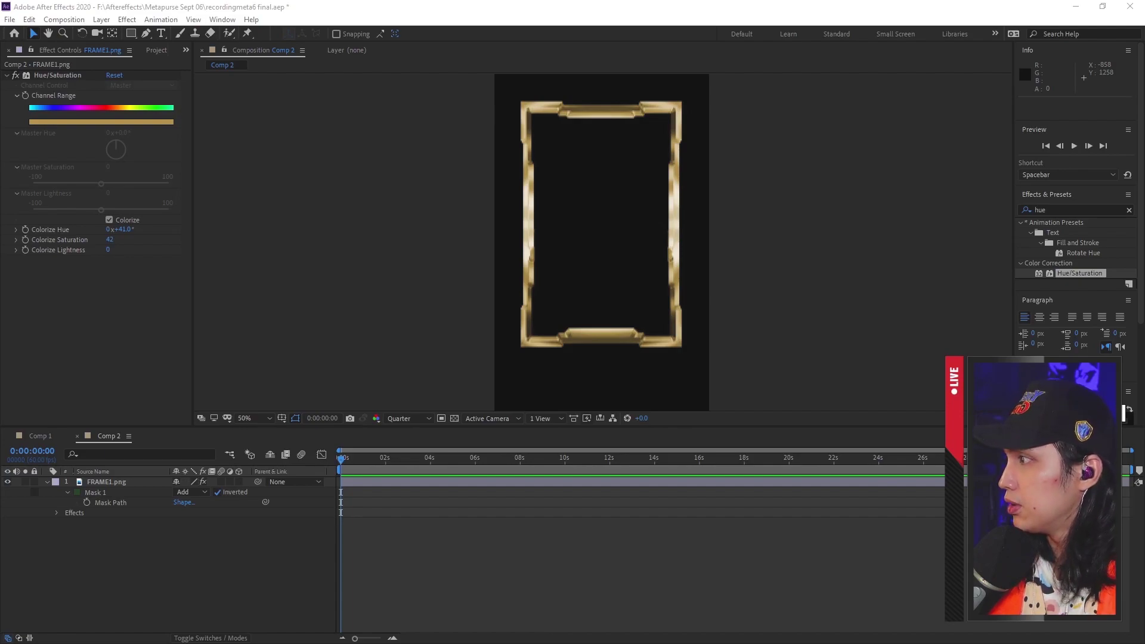
Import Layer 2 of sedanoaxie.psd into Comp 2, above the FRAME1.png layer
{"action": "left_click_drag", "start_coordinate": [506, 355], "coordinate": [597, 244]}
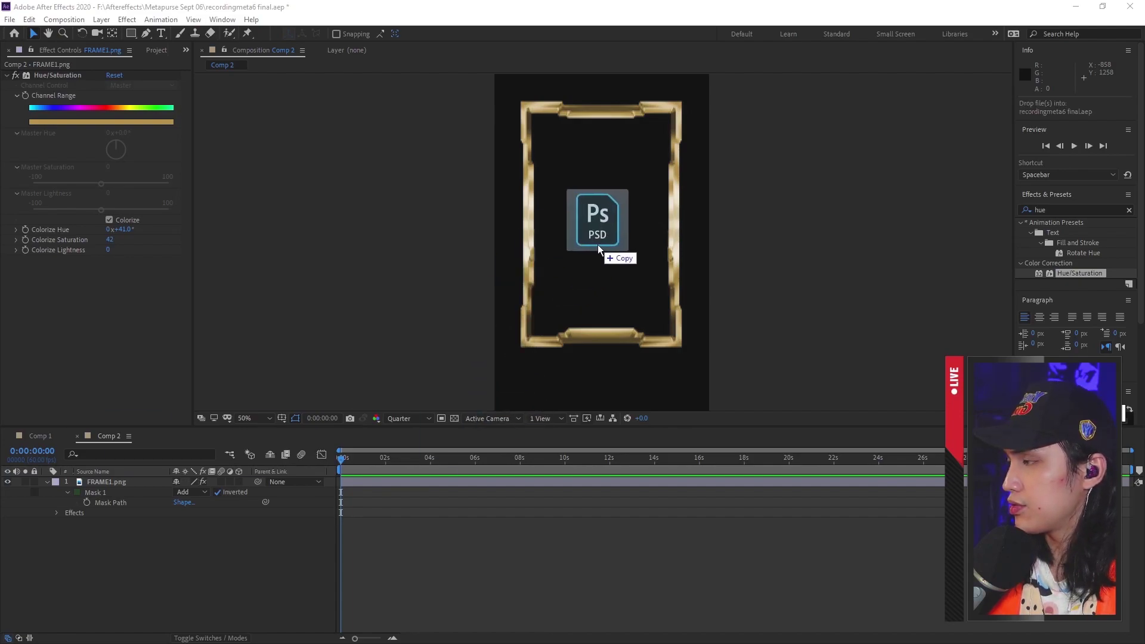
{"action": "left_click_drag", "start_coordinate": [581, 315], "coordinate": [599, 323]}
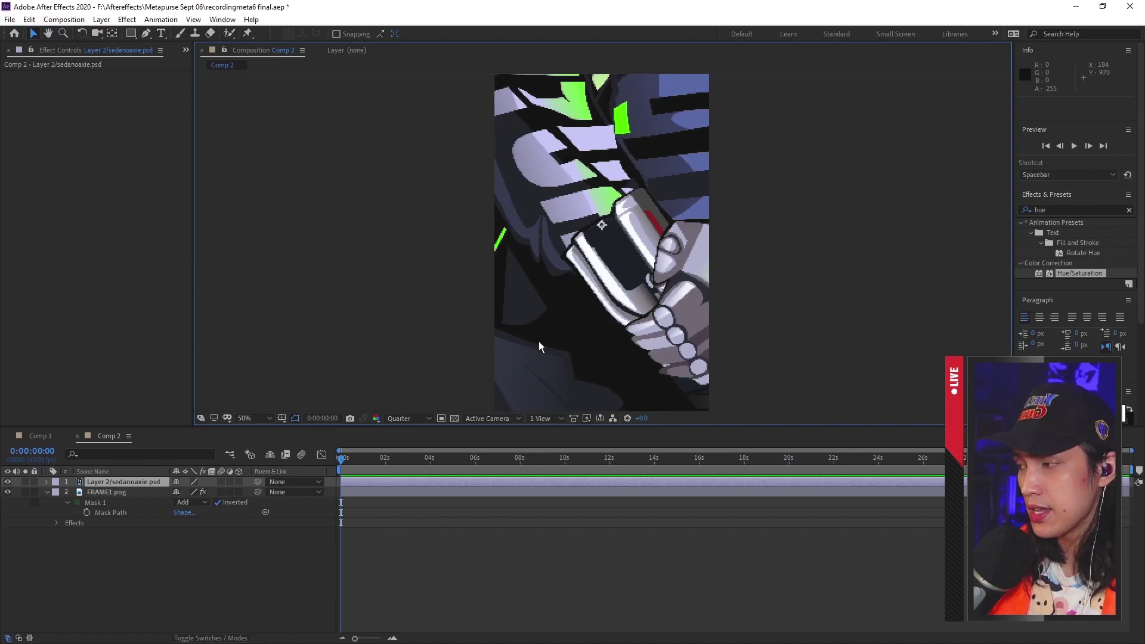
Scale the Layer 2/sedanoaxie.psd character to 20% and move it to position 342, 646 over the frame
{"action": "left_click", "coordinate": [394, 484]}
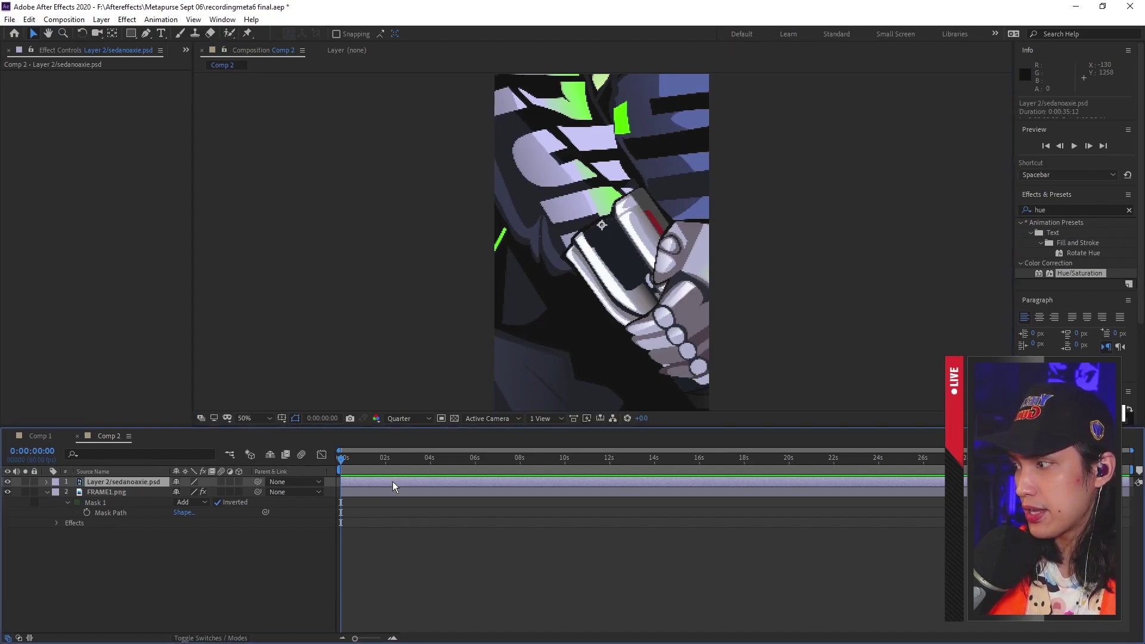
{"action": "key", "text": "s"}
{"action": "left_click_drag", "start_coordinate": [197, 491], "coordinate": [168, 512]}
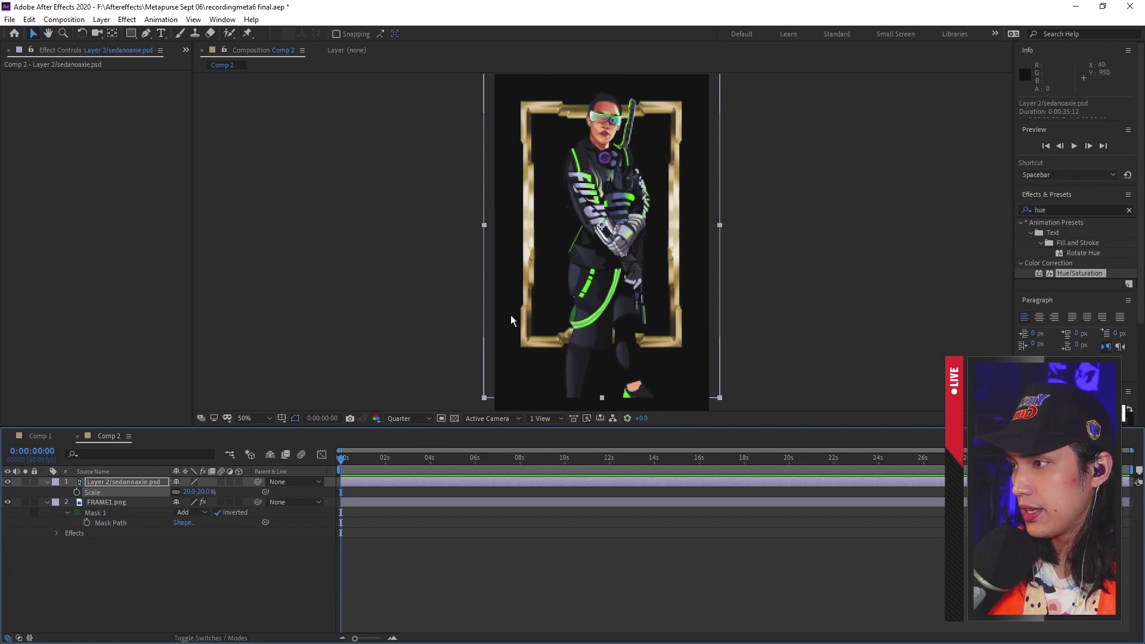
{"action": "left_click_drag", "start_coordinate": [617, 274], "coordinate": [613, 276]}
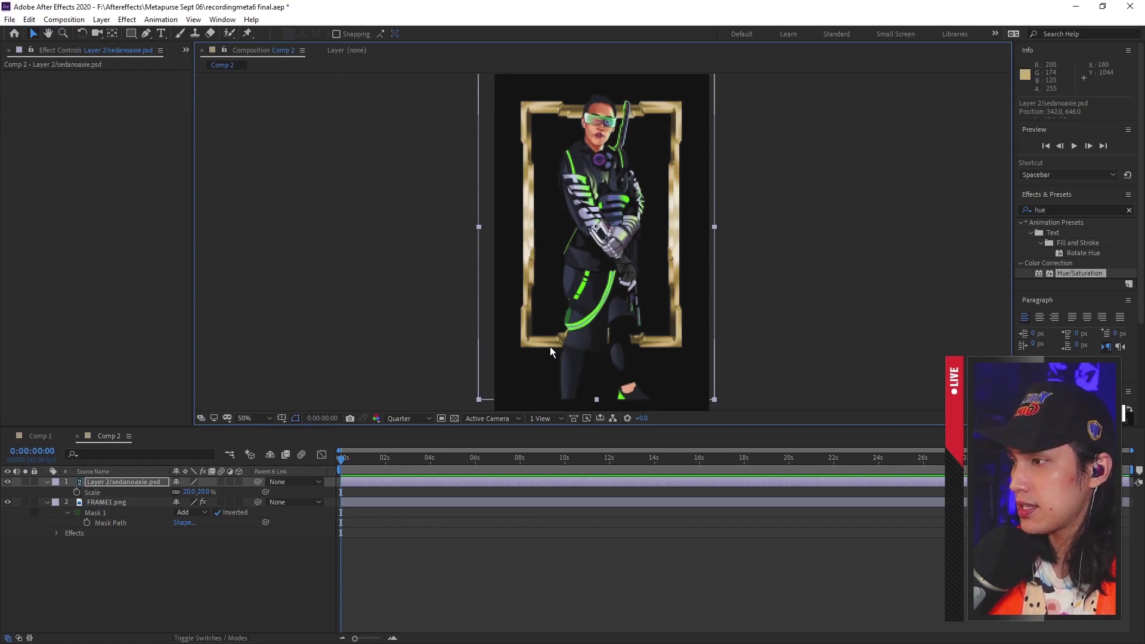
Start a Pen tool mask on the character layer, tracing above the frame's lower bar from its left end to its right end
{"action": "left_click", "coordinate": [145, 34]}
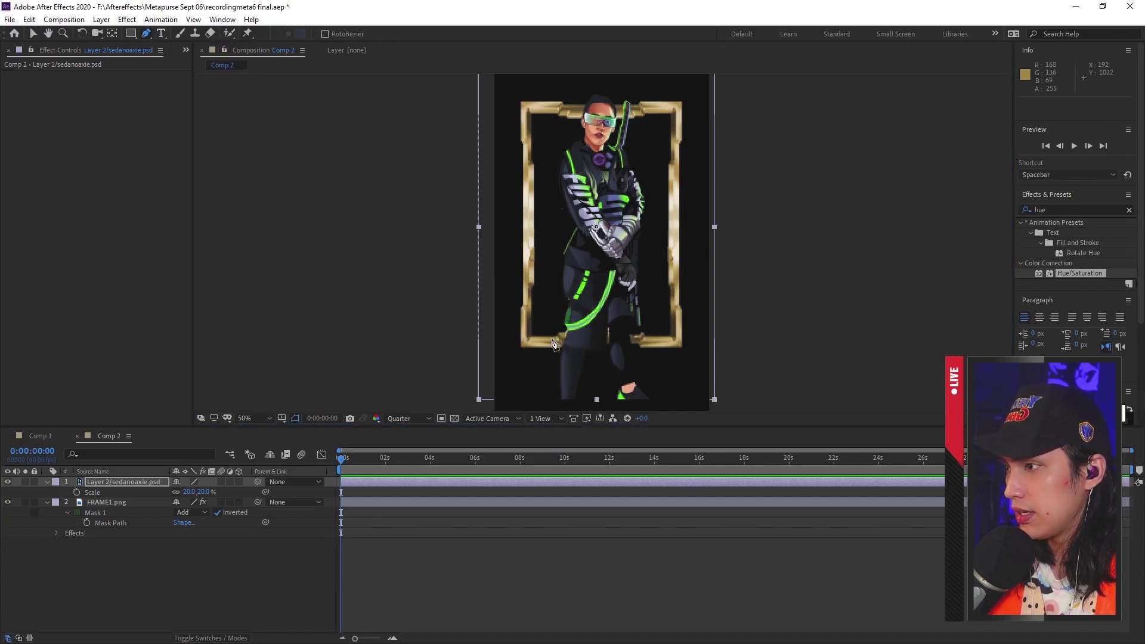
{"action": "scroll", "coordinate": [587, 352], "scroll_direction": "up", "scroll_amount": 3}
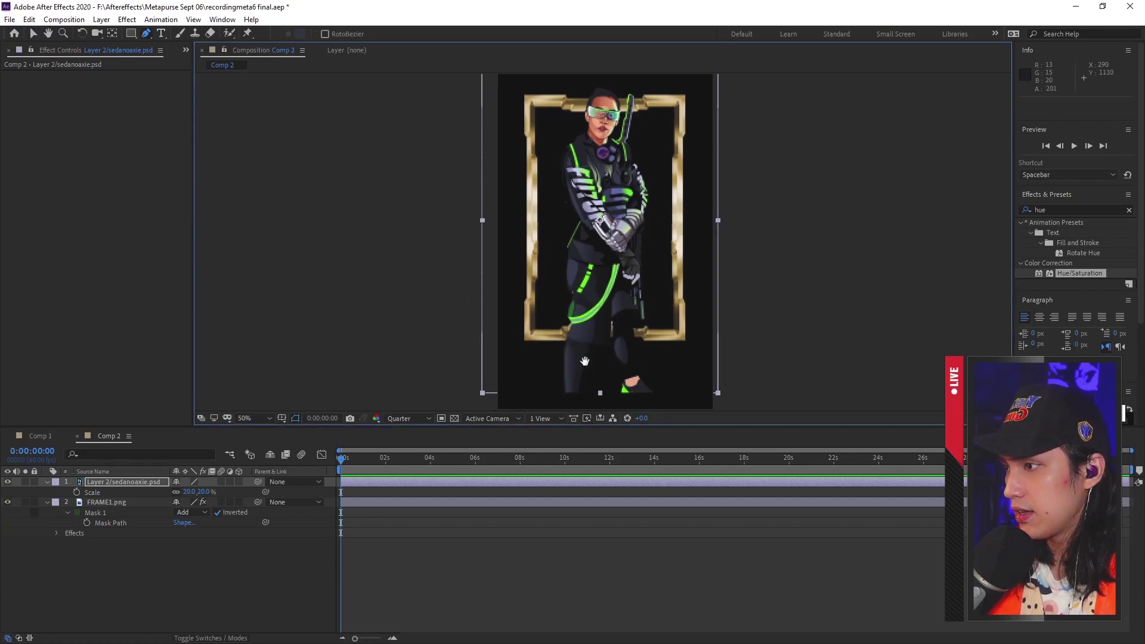
{"action": "scroll", "coordinate": [596, 327], "scroll_direction": "down", "scroll_amount": 5}
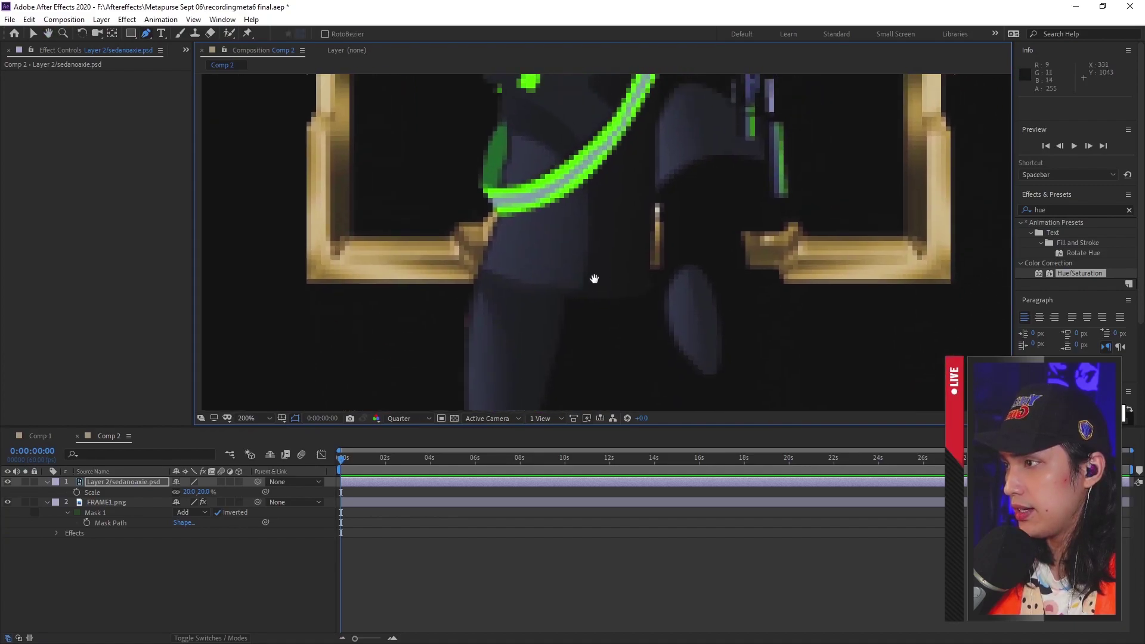
{"action": "left_click", "coordinate": [474, 245]}
{"action": "left_click_drag", "start_coordinate": [504, 207], "coordinate": [707, 209]}
{"action": "left_click", "coordinate": [738, 253]}
{"action": "left_click", "coordinate": [775, 252]}
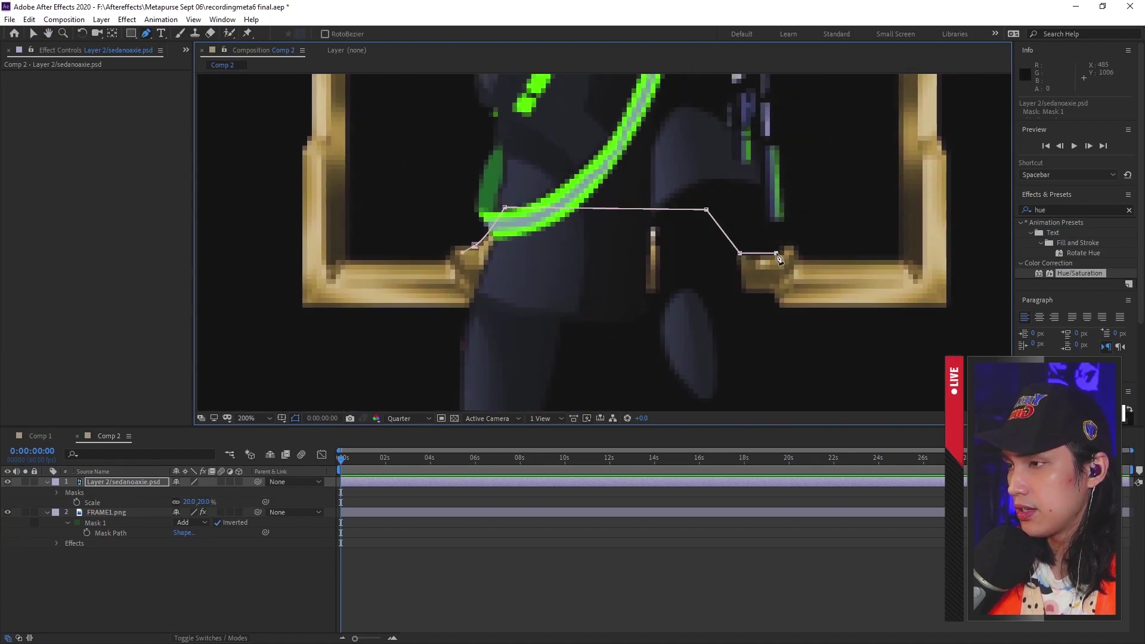
Continue the mask up around the character's right side, head and left side, and close it at the frame's lower bar
{"action": "left_click_drag", "start_coordinate": [776, 327], "coordinate": [768, 316]}
{"action": "scroll", "coordinate": [805, 204], "scroll_direction": "up", "scroll_amount": 3}
{"action": "scroll", "coordinate": [797, 262], "scroll_direction": "down", "scroll_amount": 2}
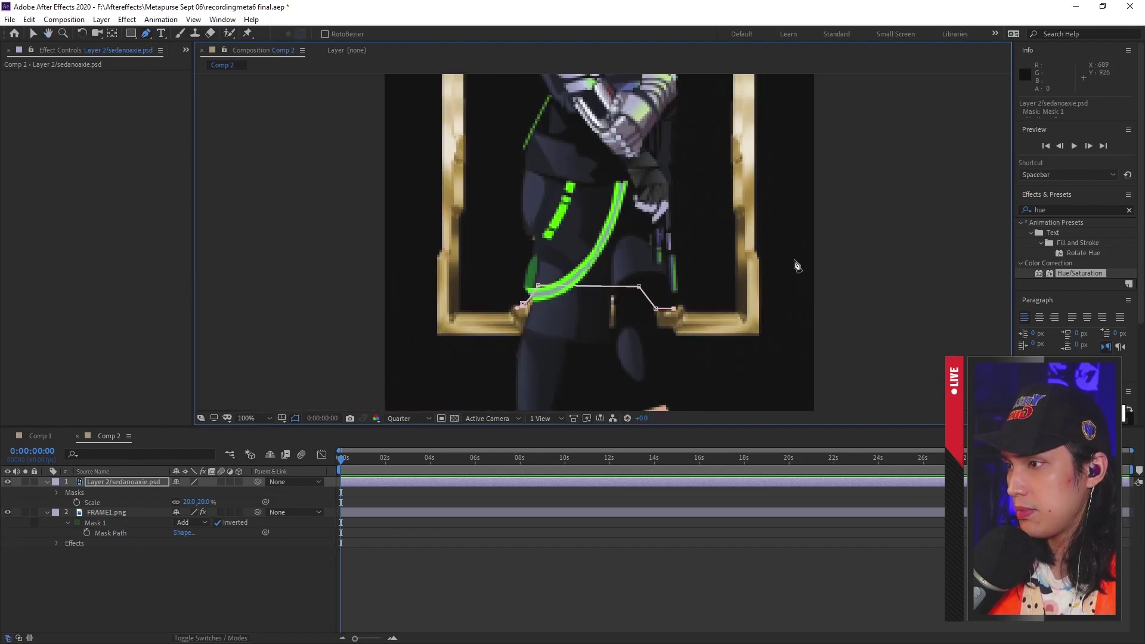
{"action": "scroll", "coordinate": [729, 251], "scroll_direction": "down", "scroll_amount": 1}
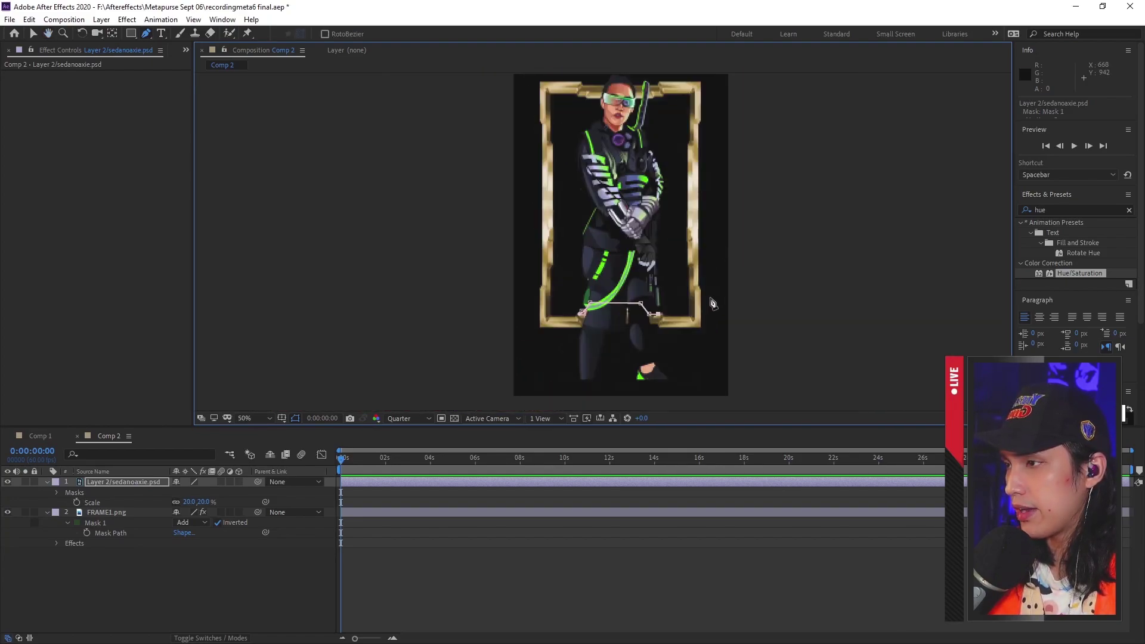
{"action": "left_click", "coordinate": [720, 219]}
{"action": "left_click", "coordinate": [681, 152]}
{"action": "left_click", "coordinate": [587, 145]}
{"action": "left_click", "coordinate": [583, 385]}
{"action": "left_click", "coordinate": [608, 399]}
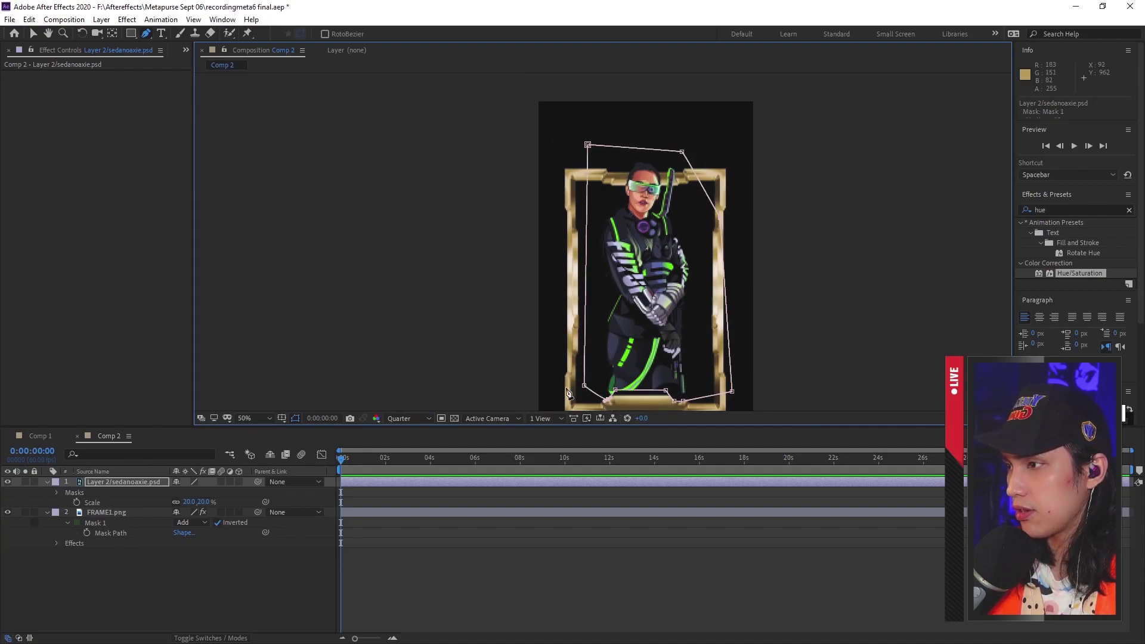
Move the lower mask points of the character layer onto the top edge and right end of the frame's bottom bar
{"action": "scroll", "coordinate": [680, 251], "scroll_direction": "up", "scroll_amount": 1}
{"action": "scroll", "coordinate": [670, 340], "scroll_direction": "up", "scroll_amount": 3}
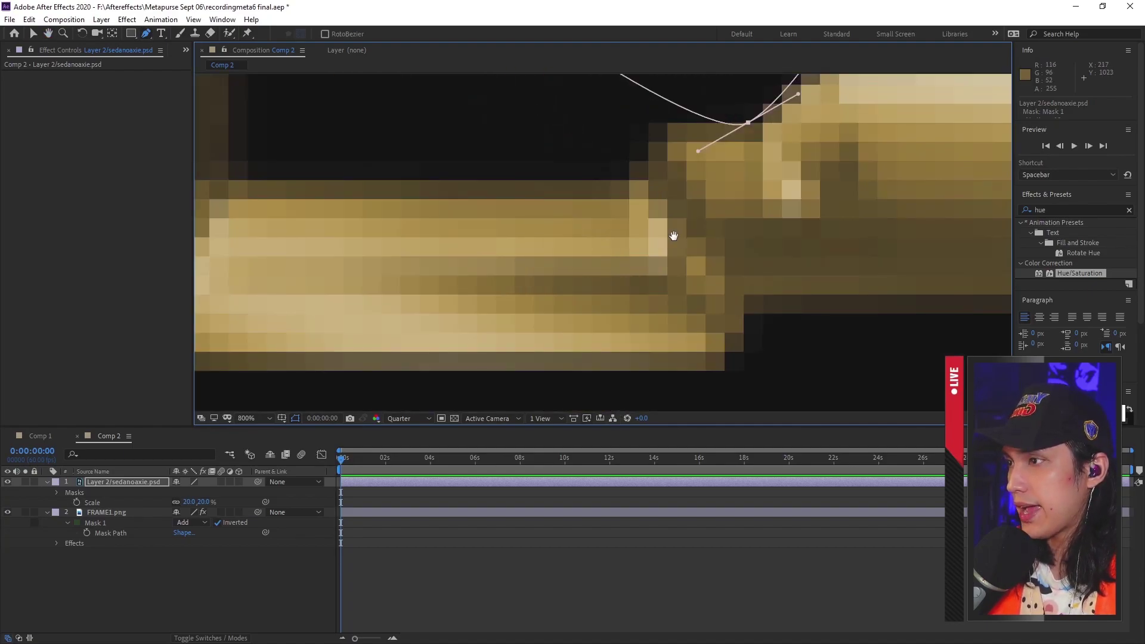
{"action": "left_click_drag", "start_coordinate": [532, 197], "coordinate": [510, 238]}
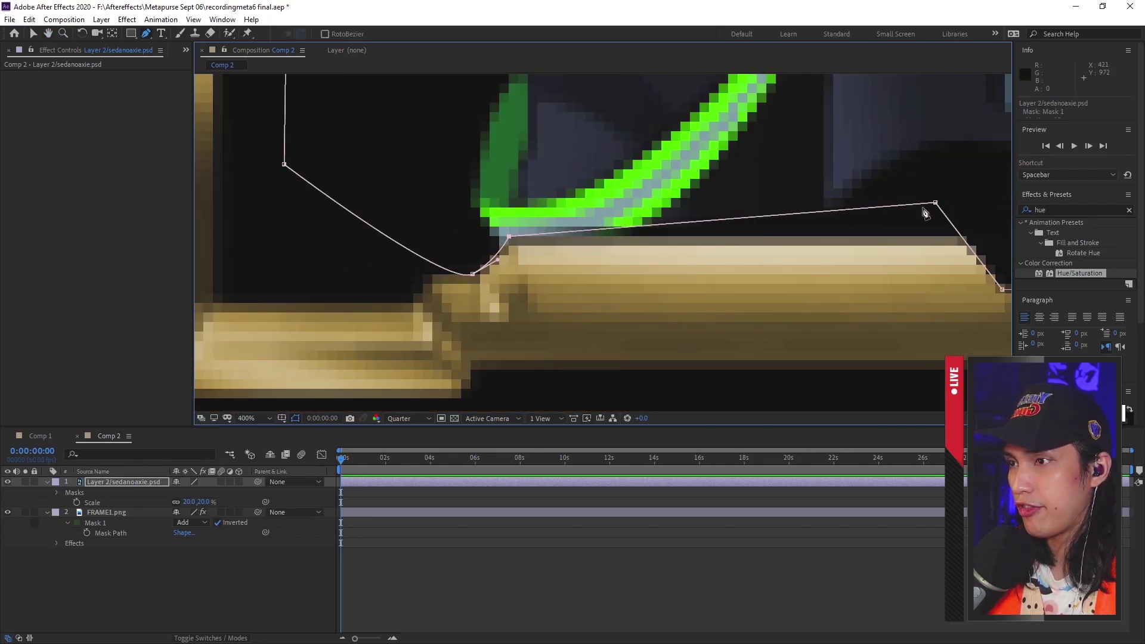
{"action": "left_click_drag", "start_coordinate": [935, 203], "coordinate": [725, 250]}
{"action": "left_click_drag", "start_coordinate": [762, 303], "coordinate": [829, 314]}
{"action": "left_click_drag", "start_coordinate": [689, 303], "coordinate": [745, 287]}
{"action": "left_click_drag", "start_coordinate": [829, 315], "coordinate": [801, 290]}
Refine the mask curve at the left end of the frame's bottom bar and deselect the character layer
{"action": "scroll", "coordinate": [601, 314], "scroll_direction": "left", "scroll_amount": 10}
{"action": "left_click", "coordinate": [473, 313]}
{"action": "left_click_drag", "start_coordinate": [474, 313], "coordinate": [412, 298]}
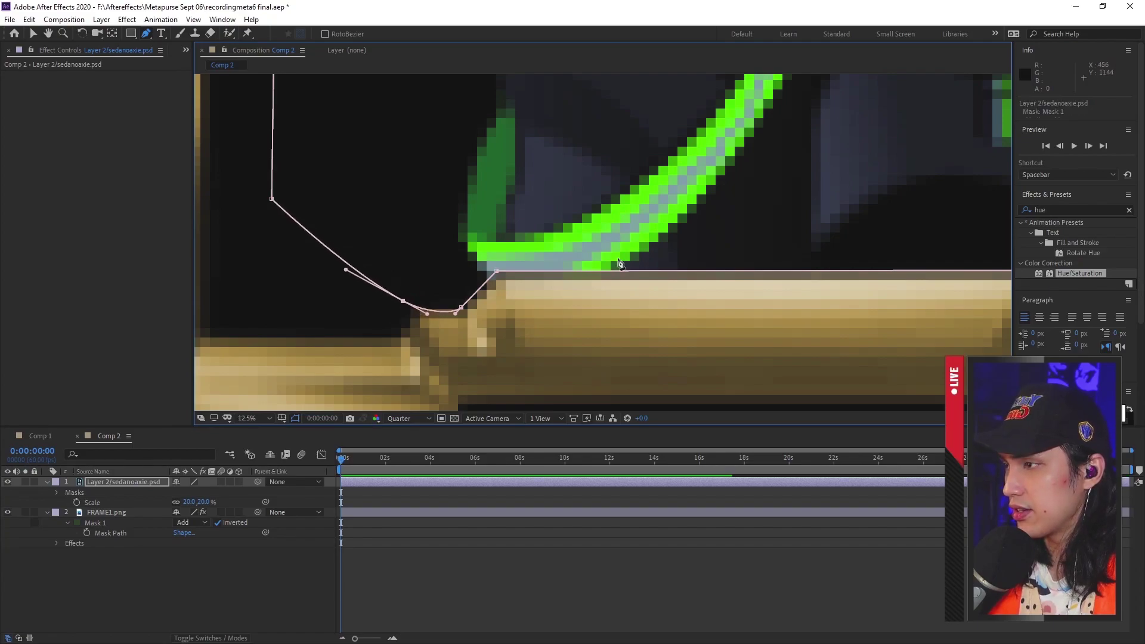
{"action": "scroll", "coordinate": [625, 221], "scroll_direction": "down", "scroll_amount": 5}
{"action": "scroll", "coordinate": [625, 221], "scroll_direction": "up", "scroll_amount": 4}
{"action": "scroll", "coordinate": [625, 222], "scroll_direction": "down", "scroll_amount": 4}
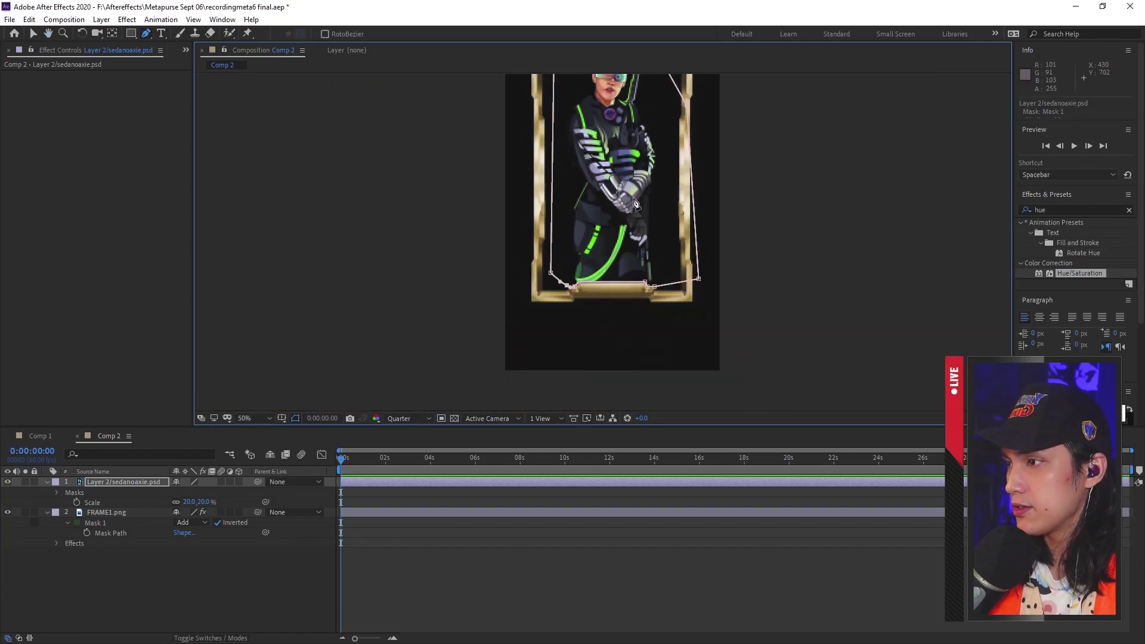
{"action": "left_click_drag", "start_coordinate": [621, 244], "coordinate": [658, 234]}
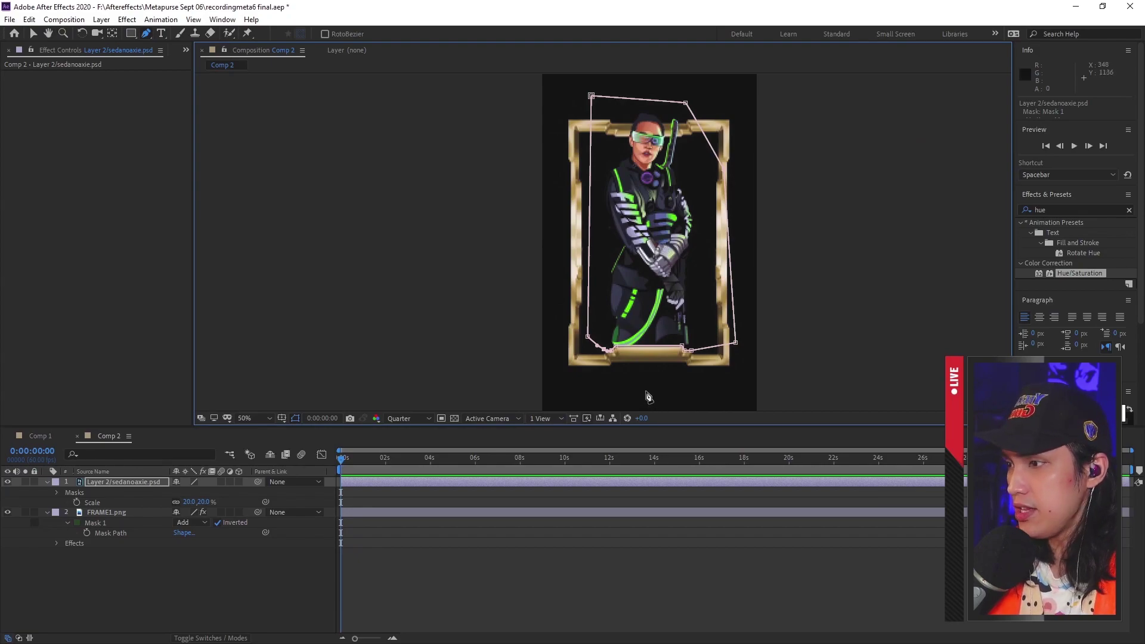
{"action": "key", "text": "v"}
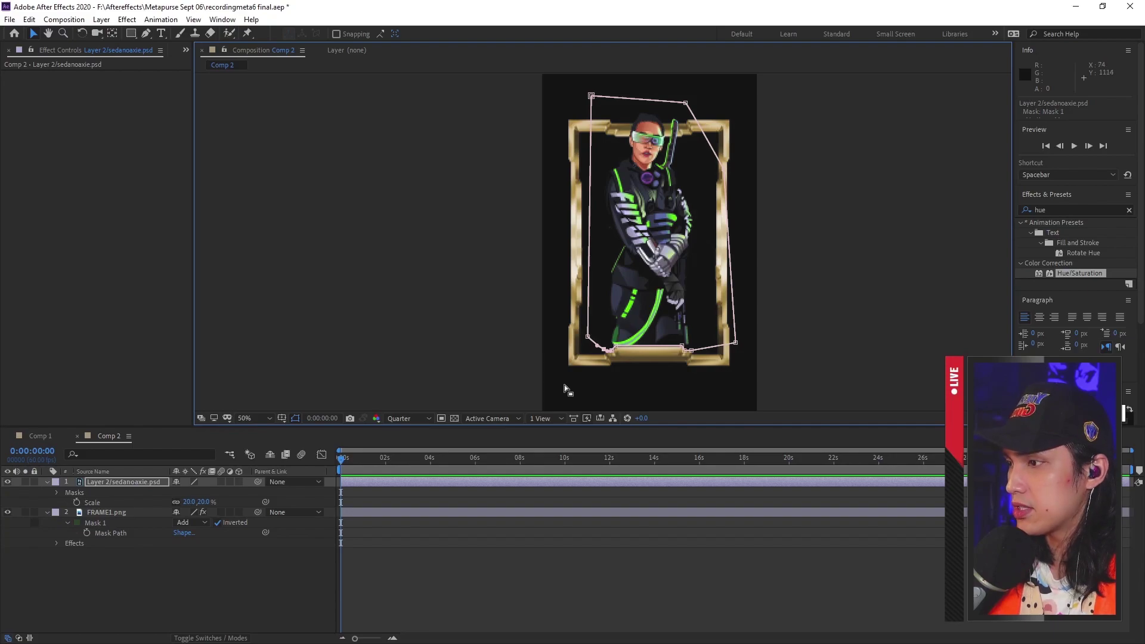
{"action": "left_click", "coordinate": [595, 394]}
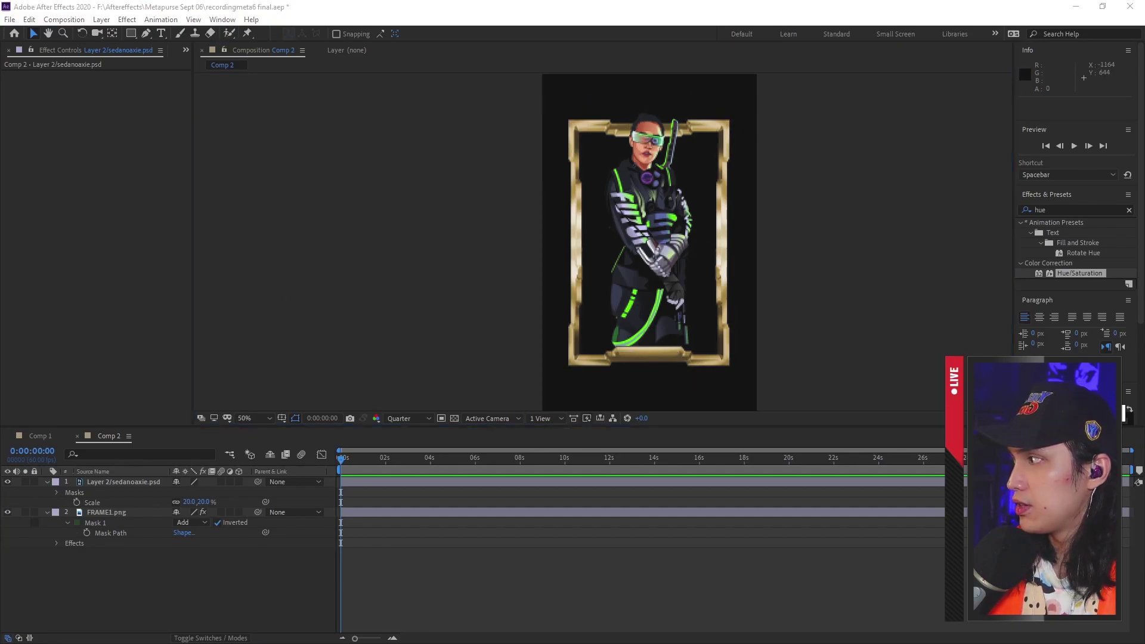
Add js final.png above the character in Comp 2, scale it to 26%, and move it to position 360, 996
{"action": "left_click_drag", "start_coordinate": [554, 358], "coordinate": [654, 310]}
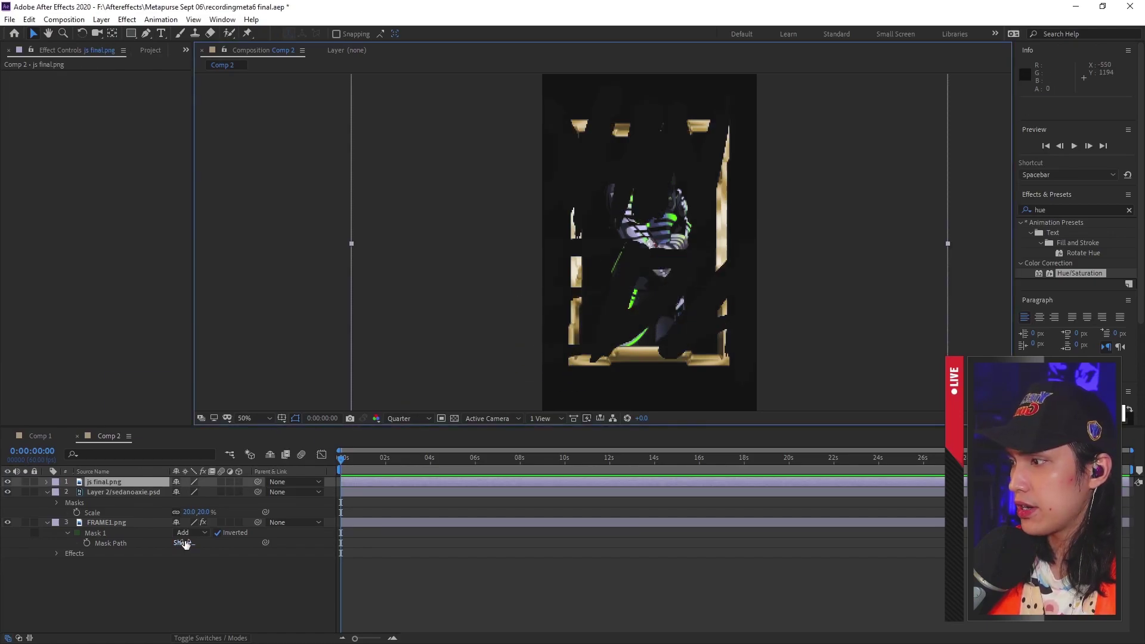
{"action": "key", "text": "s"}
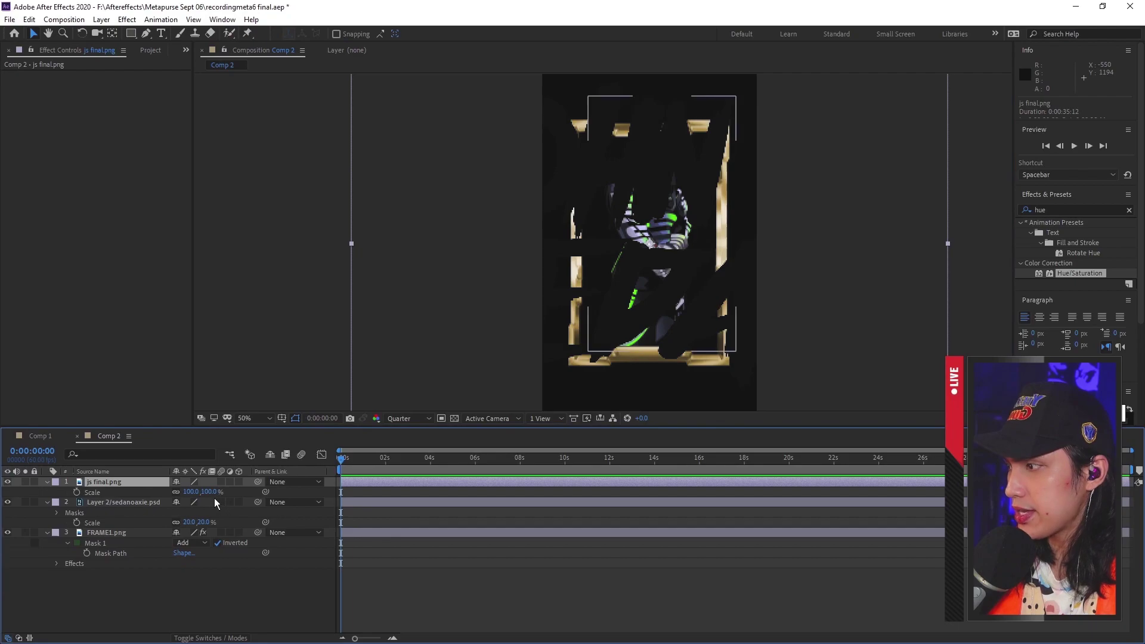
{"action": "left_click_drag", "start_coordinate": [196, 492], "coordinate": [169, 500]}
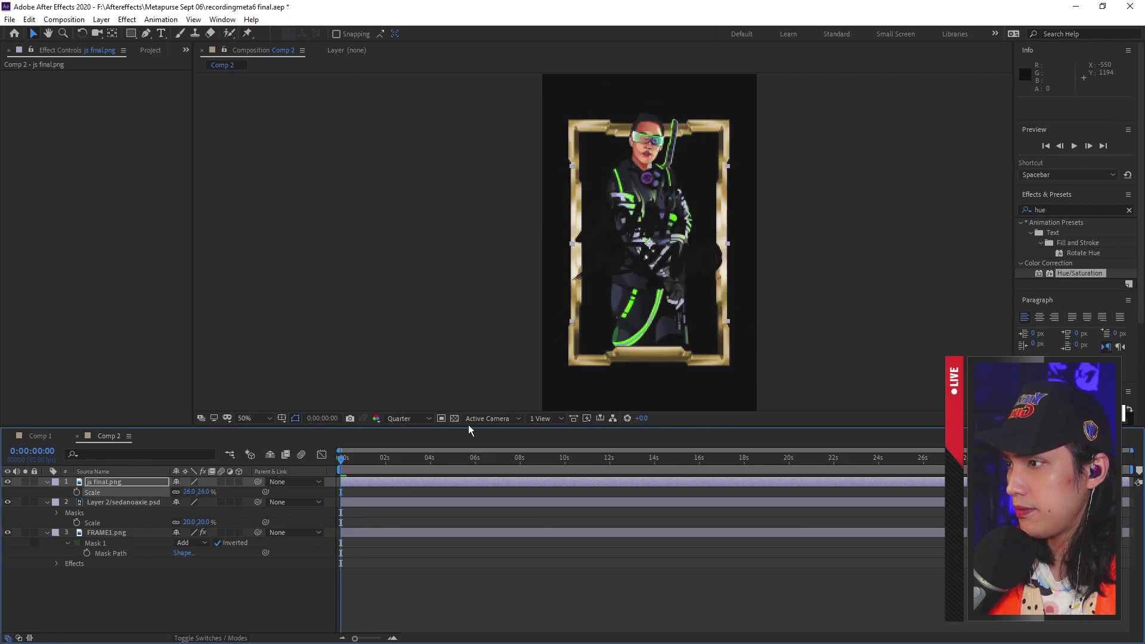
{"action": "left_click_drag", "start_coordinate": [689, 260], "coordinate": [690, 367]}
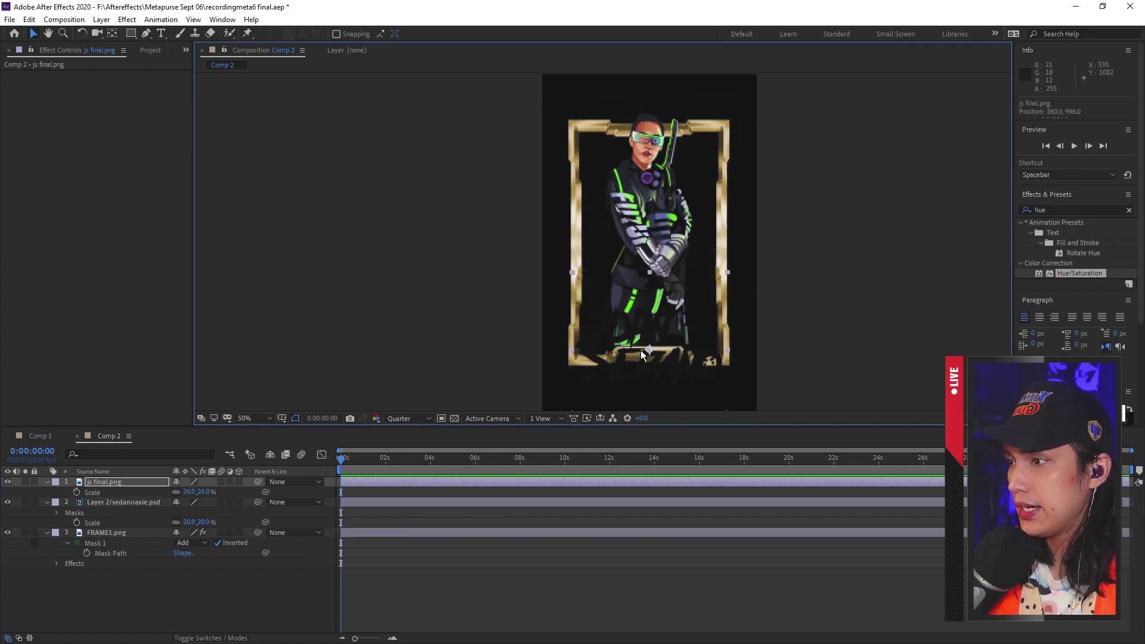
Find the Gradient Ramp effect and apply it to the js final.png layer
{"action": "left_click_drag", "start_coordinate": [1070, 209], "coordinate": [1010, 211]}
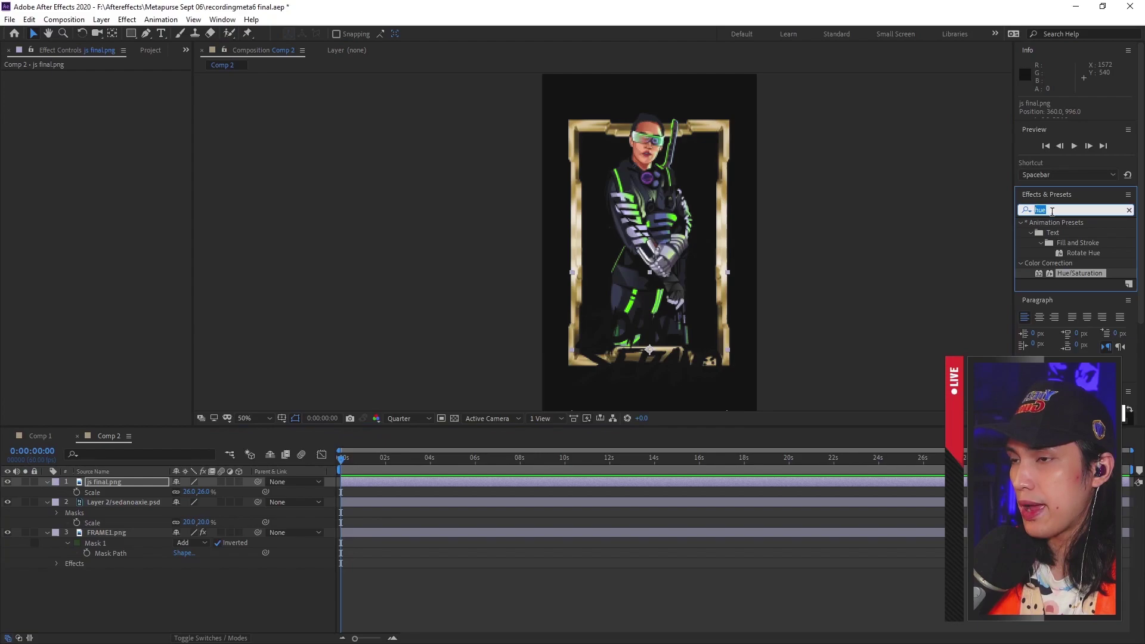
{"action": "type", "text": "ramp"}
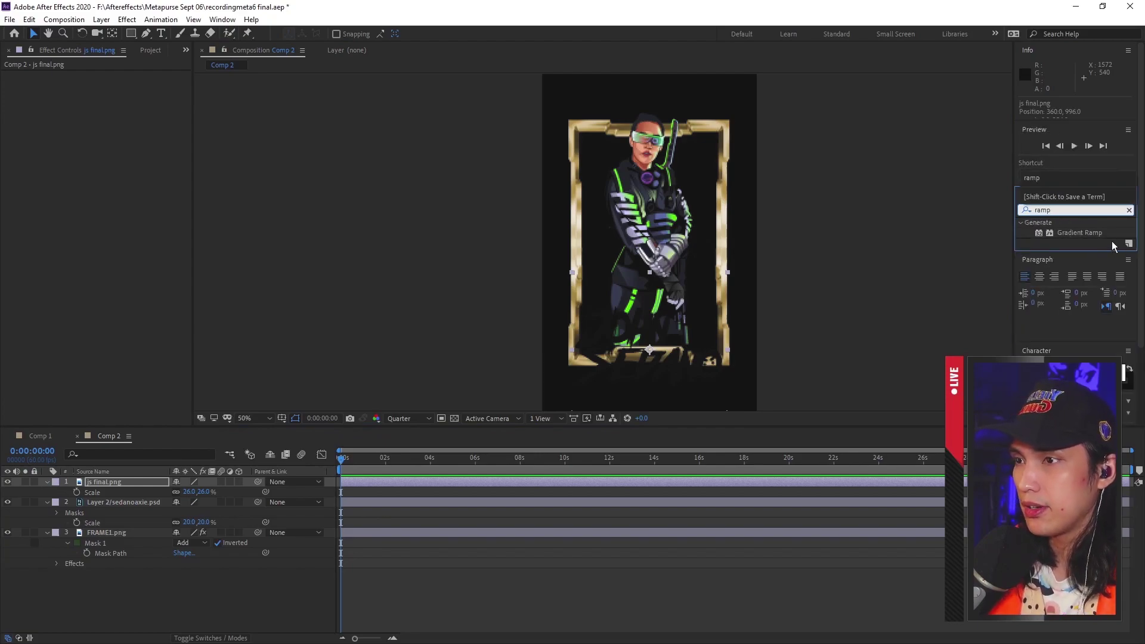
{"action": "left_click_drag", "start_coordinate": [1084, 234], "coordinate": [646, 342]}
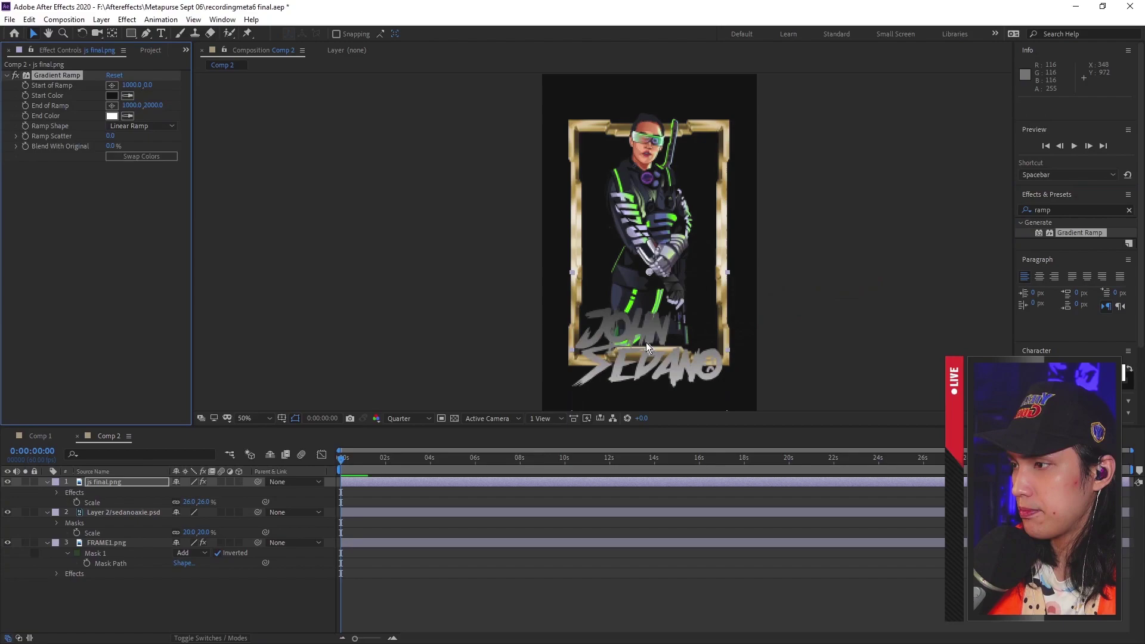
Set the Gradient Ramp Start Color to bright green, 00FF06
{"action": "left_click", "coordinate": [112, 95]}
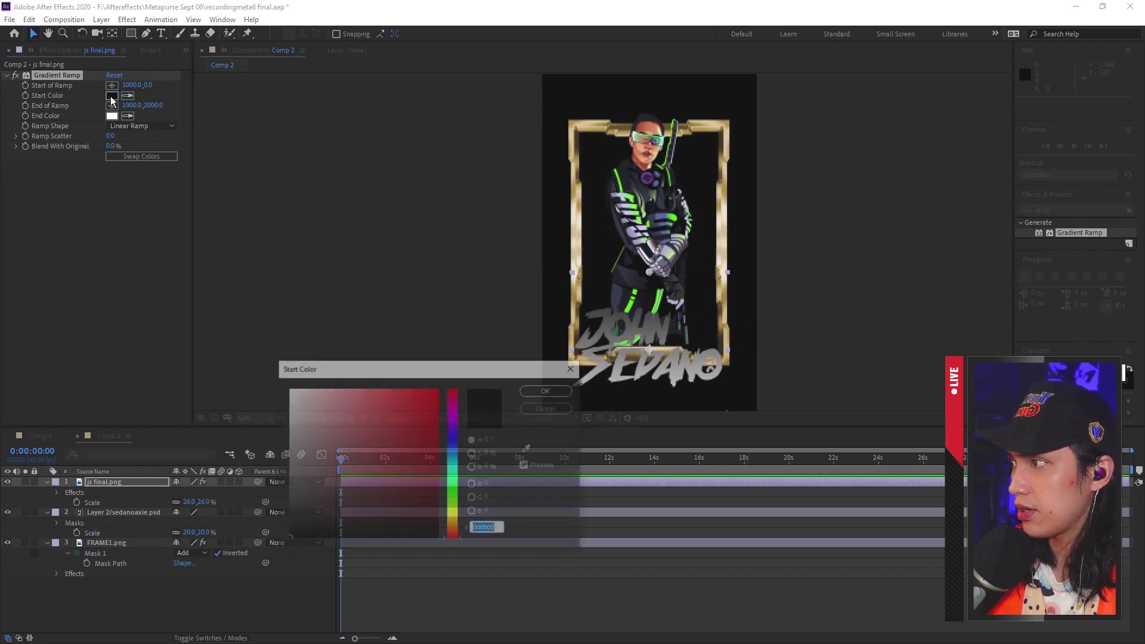
{"action": "left_click", "coordinate": [453, 487]}
{"action": "left_click", "coordinate": [438, 388]}
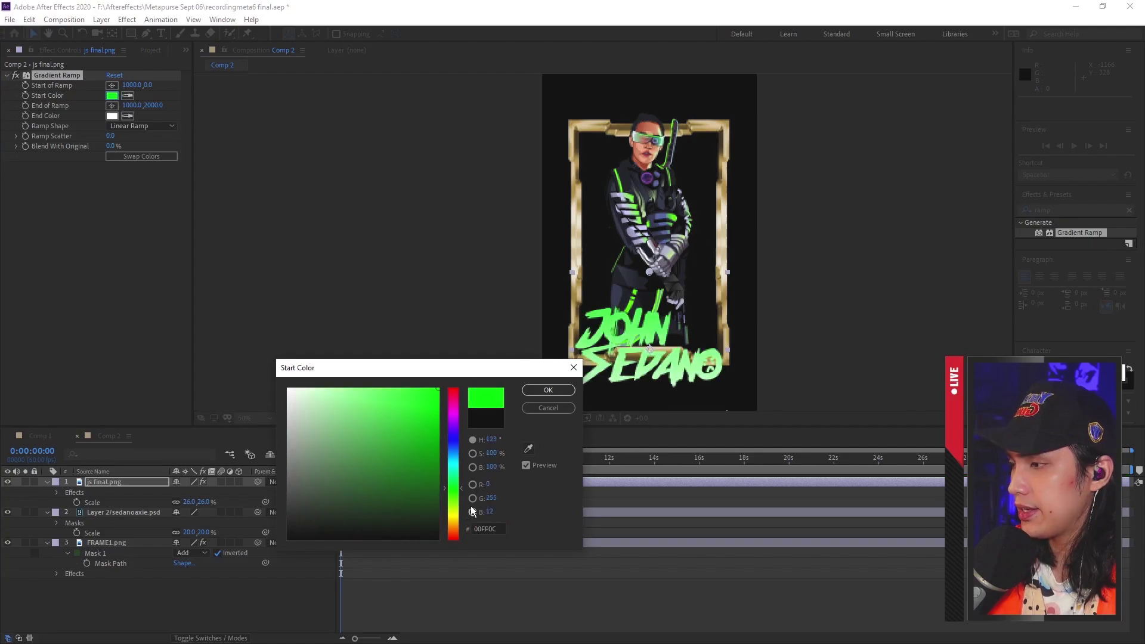
{"action": "left_click", "coordinate": [546, 391]}
{"action": "left_click", "coordinate": [111, 96]}
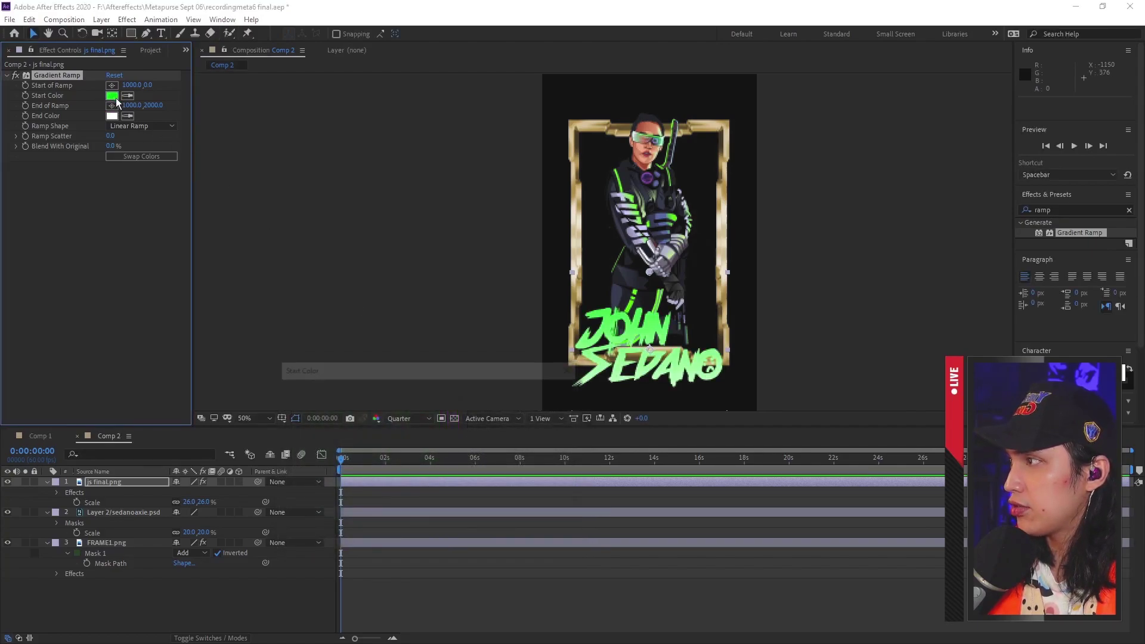
{"action": "mouse_move", "coordinate": [460, 498]}
{"action": "left_mouse_down"}
{"action": "mouse_move", "coordinate": [464, 478]}
{"action": "mouse_move", "coordinate": [462, 490]}
{"action": "left_mouse_up"}
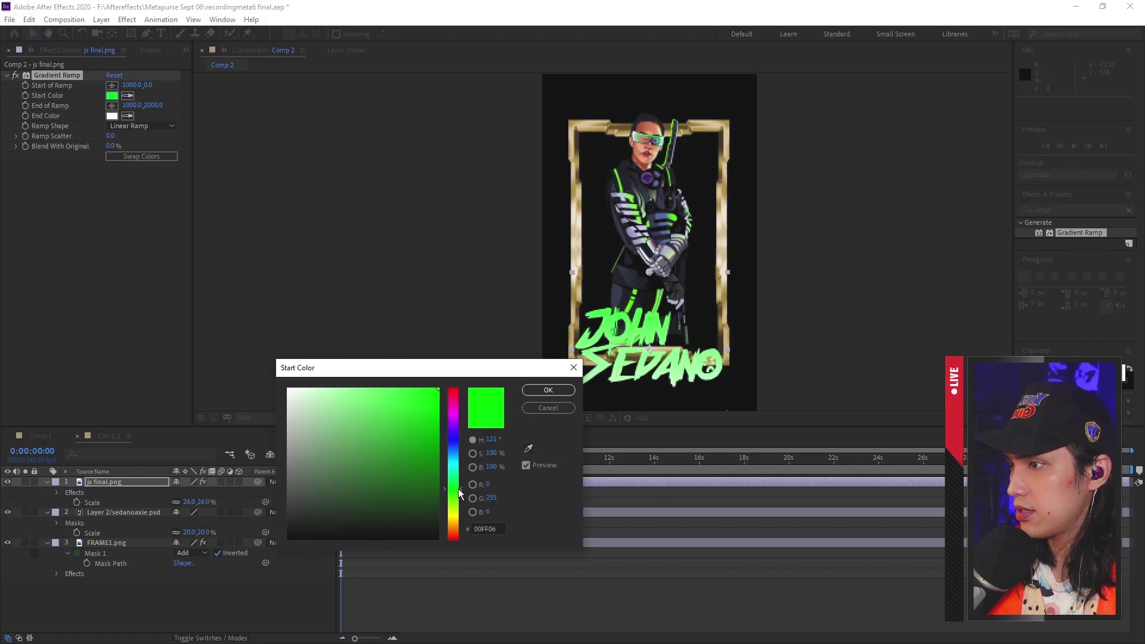
{"action": "left_click", "coordinate": [547, 390]}
Set the Gradient Ramp End Color to yellow, EAFF00
{"action": "left_click", "coordinate": [111, 116]}
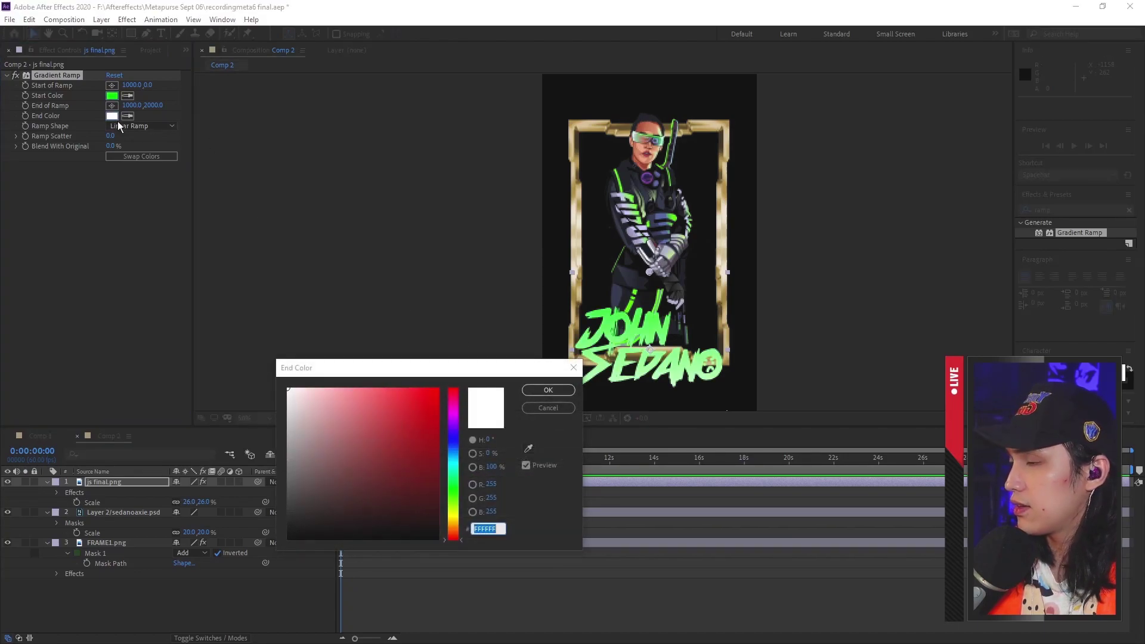
{"action": "mouse_move", "coordinate": [453, 539]}
{"action": "left_mouse_down"}
{"action": "mouse_move", "coordinate": [454, 512]}
{"action": "mouse_move", "coordinate": [461, 527]}
{"action": "mouse_move", "coordinate": [469, 522]}
{"action": "left_mouse_up"}
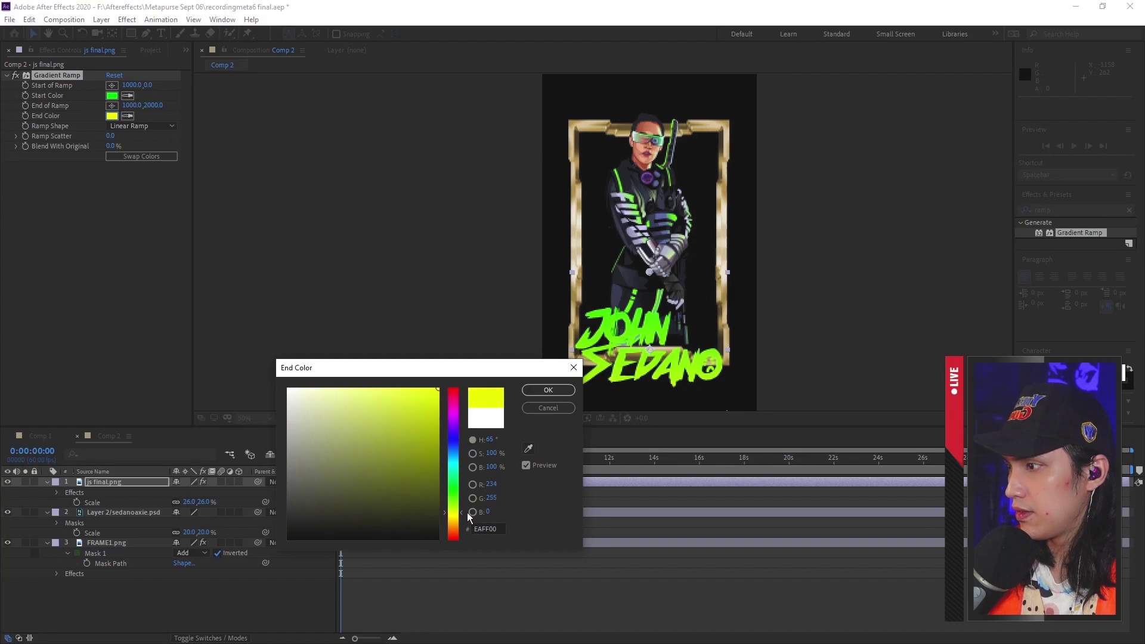
{"action": "left_click", "coordinate": [548, 390]}
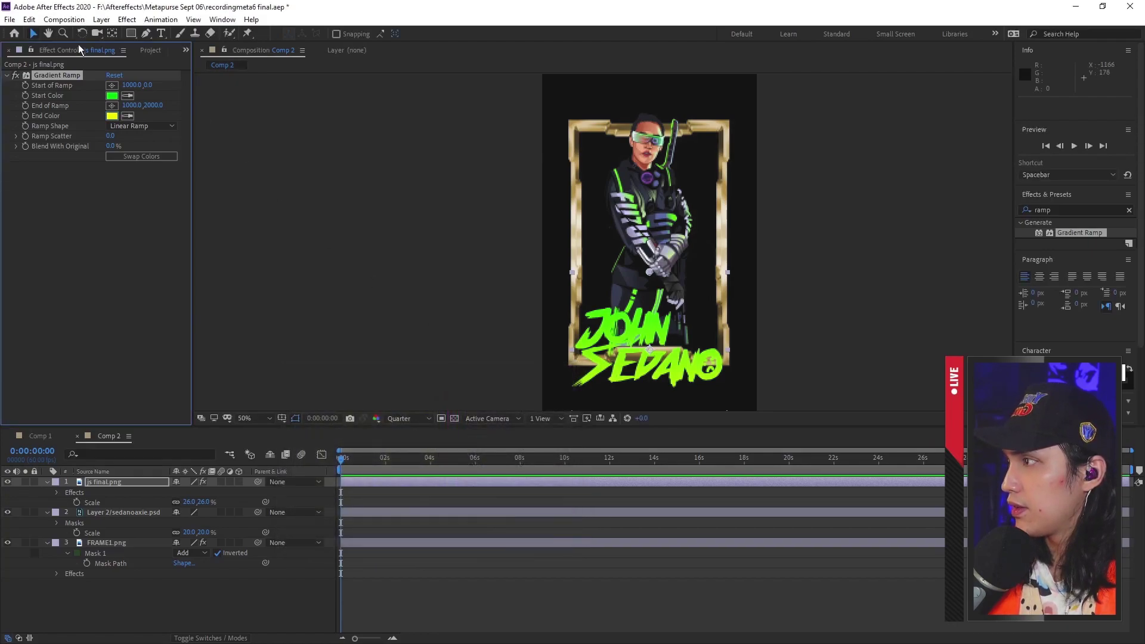
Place the Gradient Ramp's Start of Ramp point above the lettering, at about 1053.8, -1038.5
{"action": "left_click", "coordinate": [111, 86]}
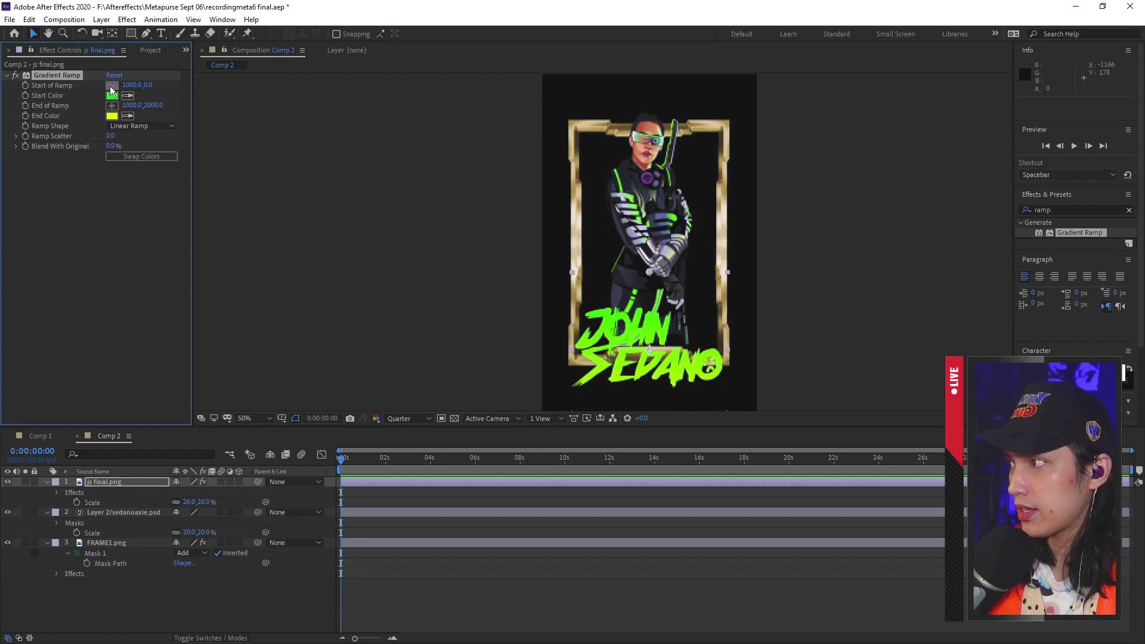
{"action": "left_click", "coordinate": [649, 311]}
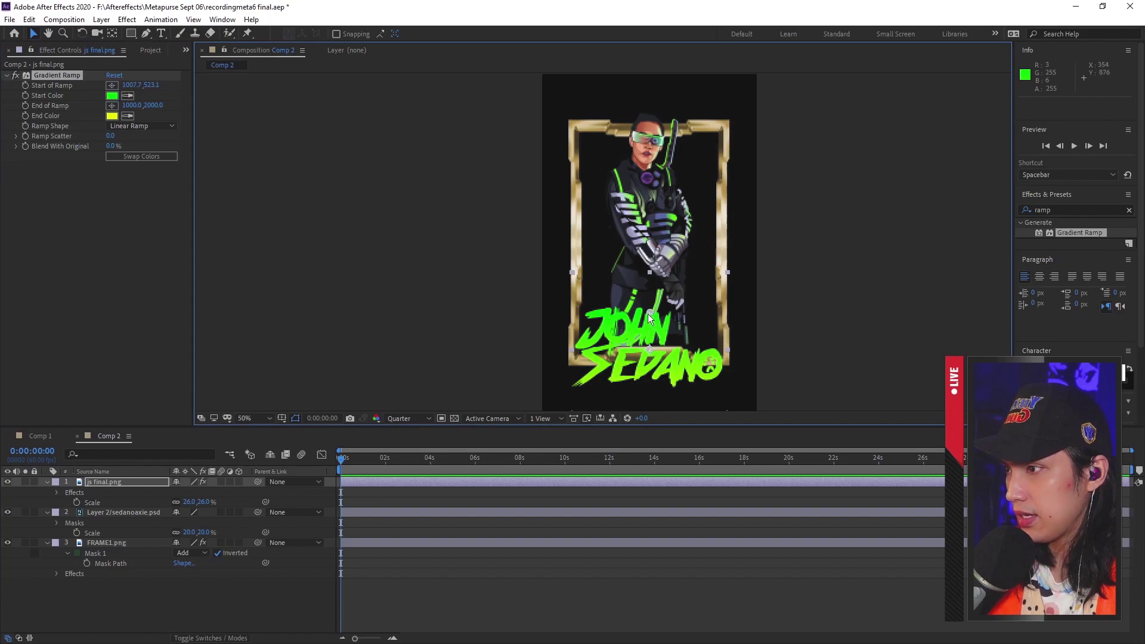
{"action": "left_click_drag", "start_coordinate": [649, 314], "coordinate": [653, 192]}
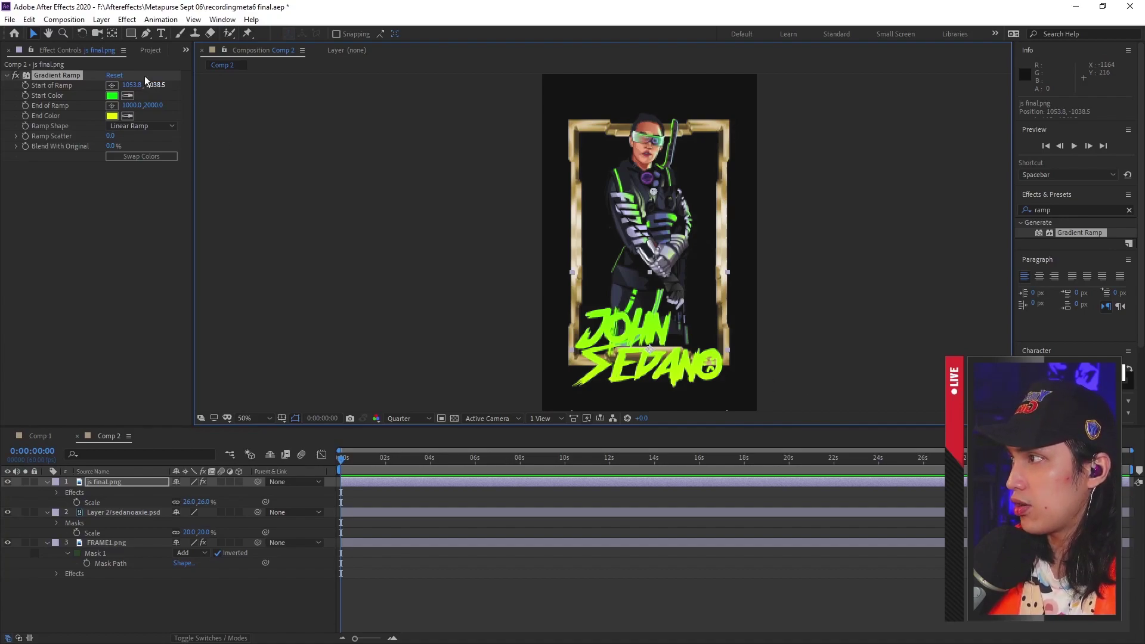
Add Comp 1 from the project to Comp 2 as the bottom layer, beneath FRAME1.png
{"action": "left_click", "coordinate": [149, 50]}
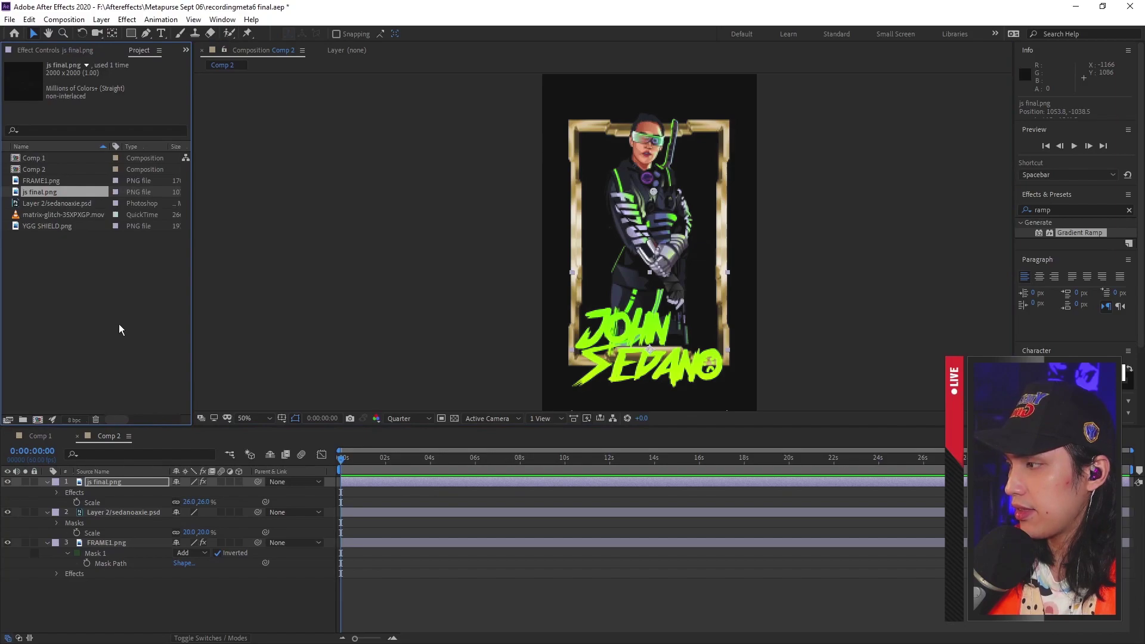
{"action": "left_click", "coordinate": [62, 263]}
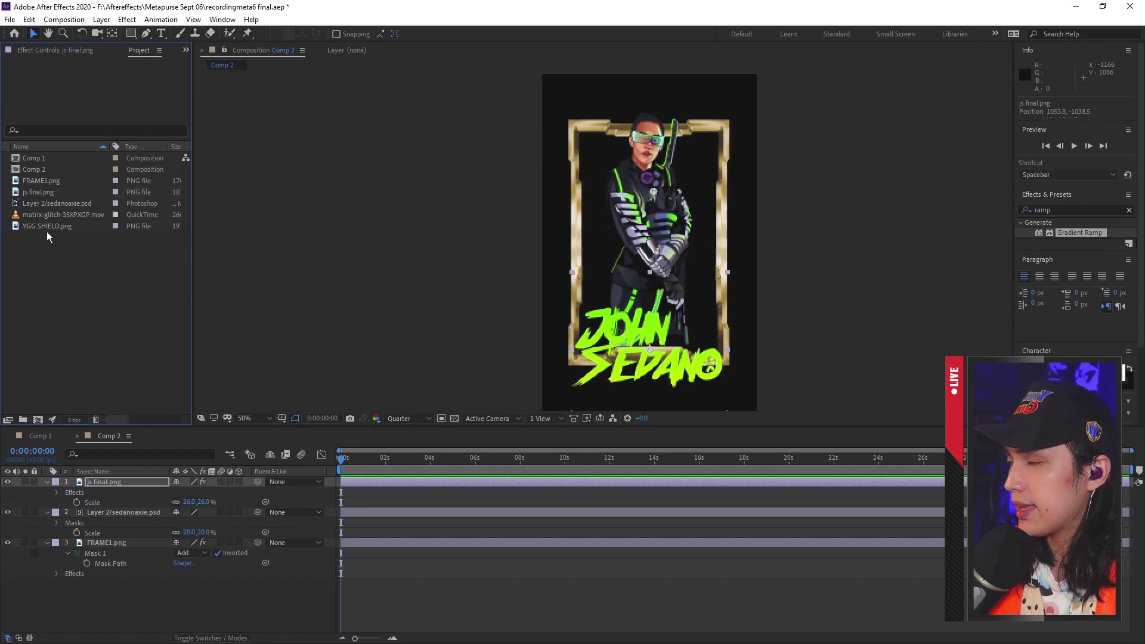
{"action": "left_click", "coordinate": [33, 159]}
{"action": "mouse_move", "coordinate": [34, 159]}
{"action": "left_mouse_down"}
{"action": "mouse_move", "coordinate": [205, 341]}
{"action": "mouse_move", "coordinate": [374, 588]}
{"action": "mouse_move", "coordinate": [404, 599]}
{"action": "mouse_move", "coordinate": [395, 609]}
{"action": "mouse_move", "coordinate": [381, 600]}
{"action": "mouse_move", "coordinate": [392, 578]}
{"action": "left_mouse_up"}
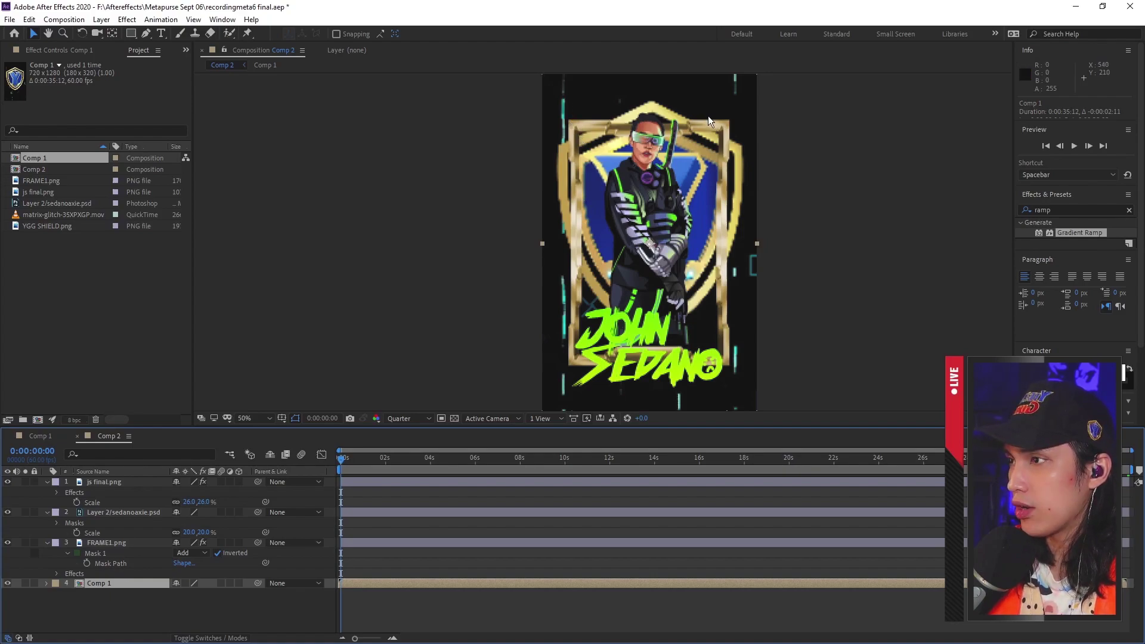
Draw a closed rectangular Pen mask on the Comp 1 layer following the gold frame's border
{"action": "left_click", "coordinate": [145, 34]}
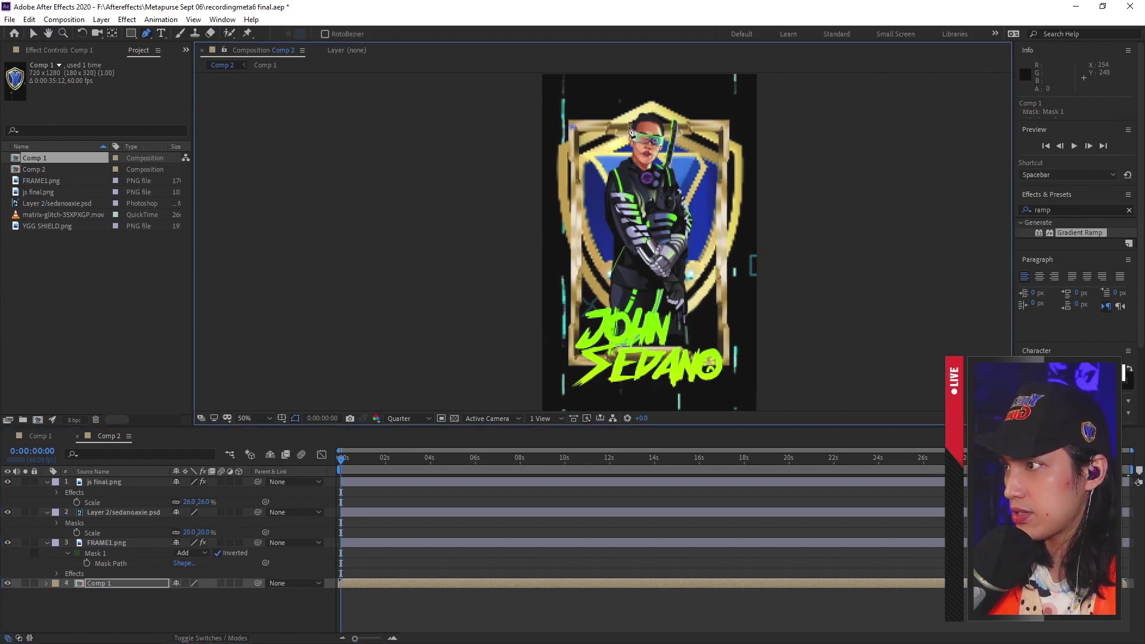
{"action": "left_click", "coordinate": [726, 126]}
{"action": "left_click", "coordinate": [723, 364]}
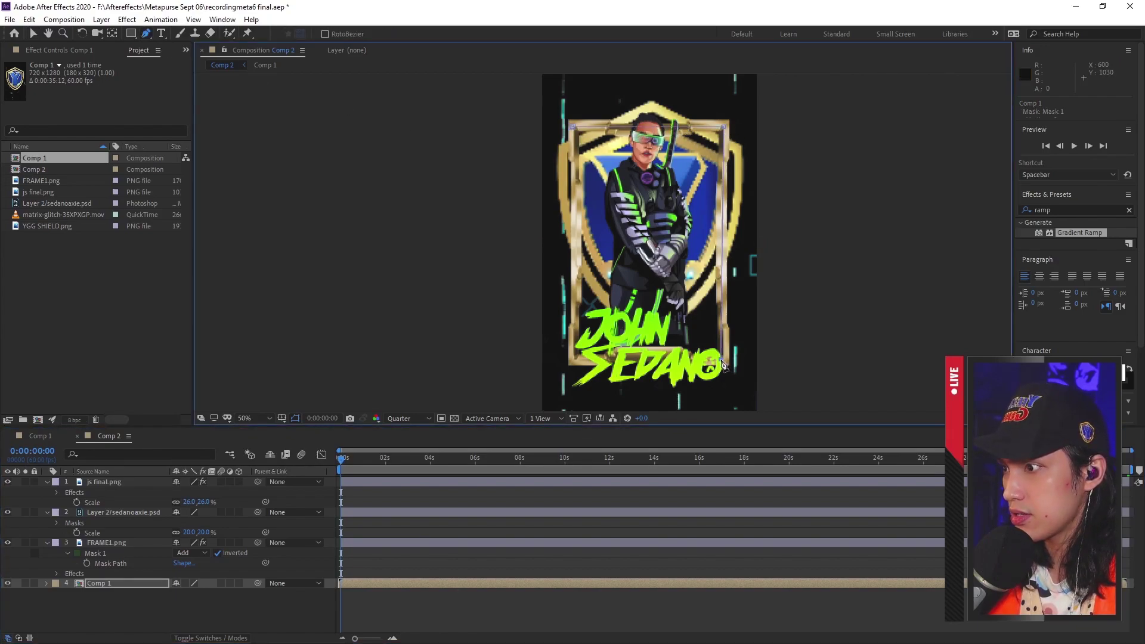
{"action": "left_click", "coordinate": [573, 364]}
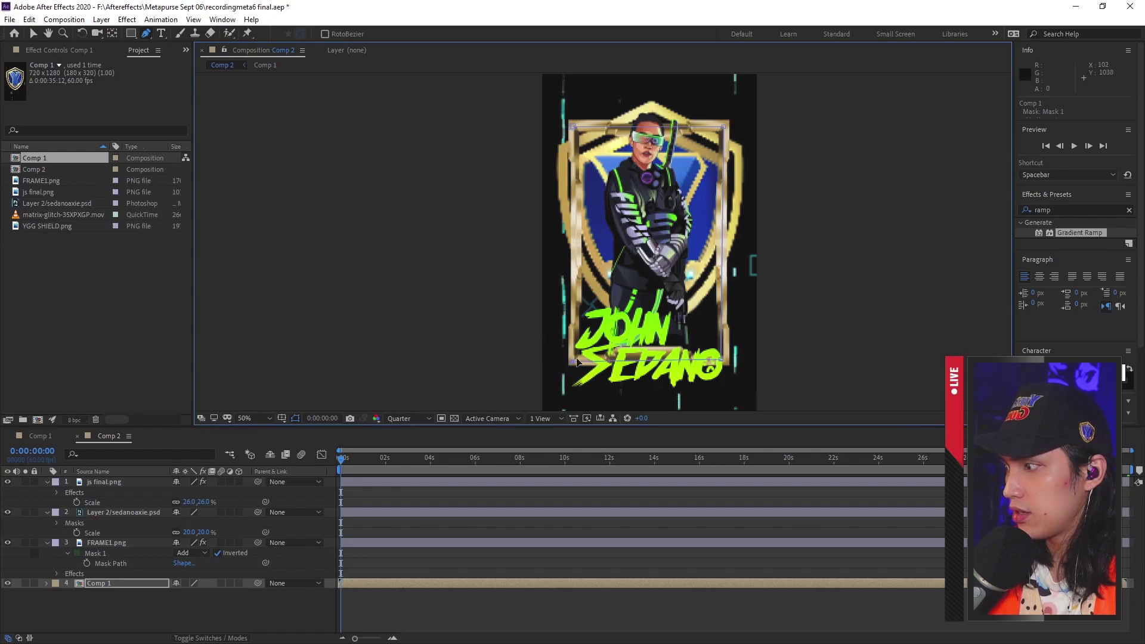
{"action": "left_click", "coordinate": [571, 126]}
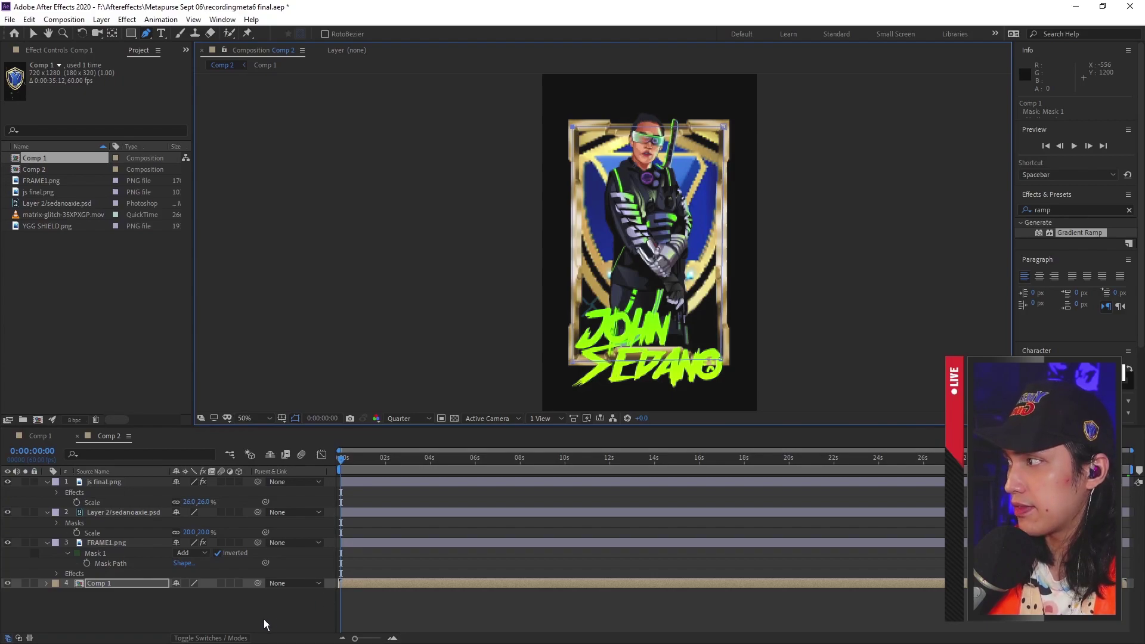
Add a camera to Comp 2 and move it above js final.png as the topmost layer
{"action": "right_click", "coordinate": [158, 606]}
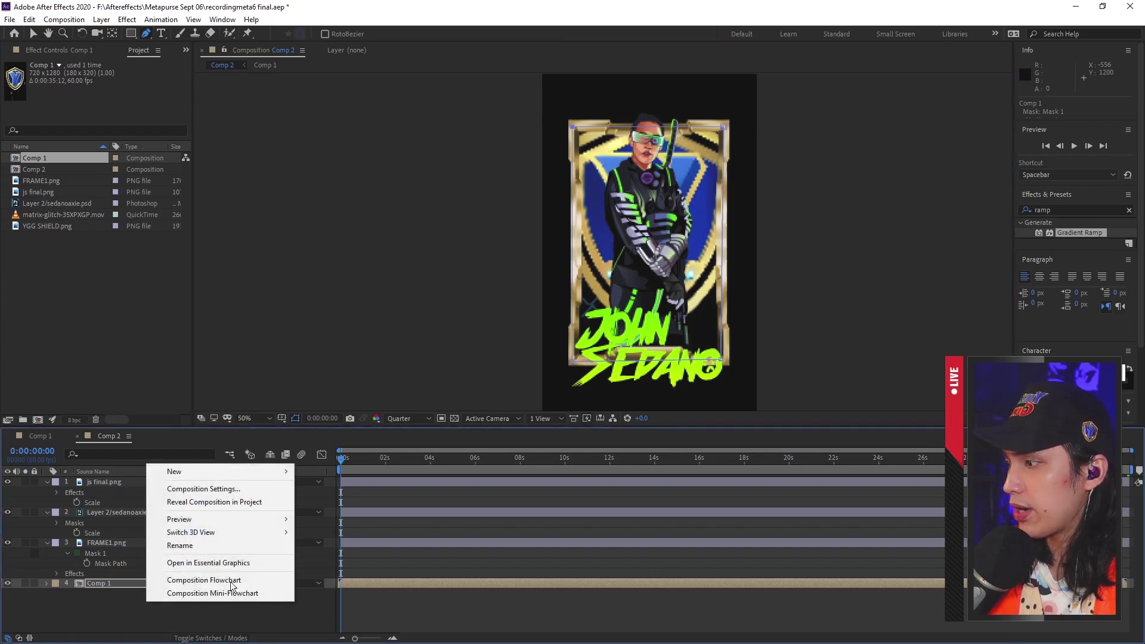
{"action": "mouse_move", "coordinate": [238, 474]}
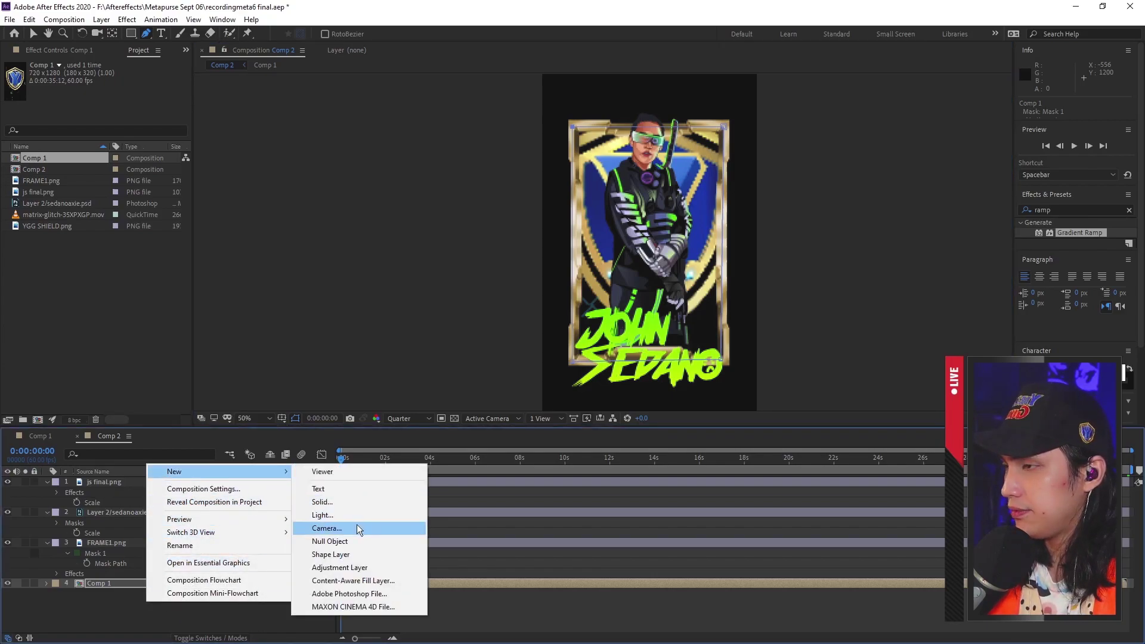
{"action": "left_click", "coordinate": [356, 524]}
{"action": "left_click", "coordinate": [693, 456]}
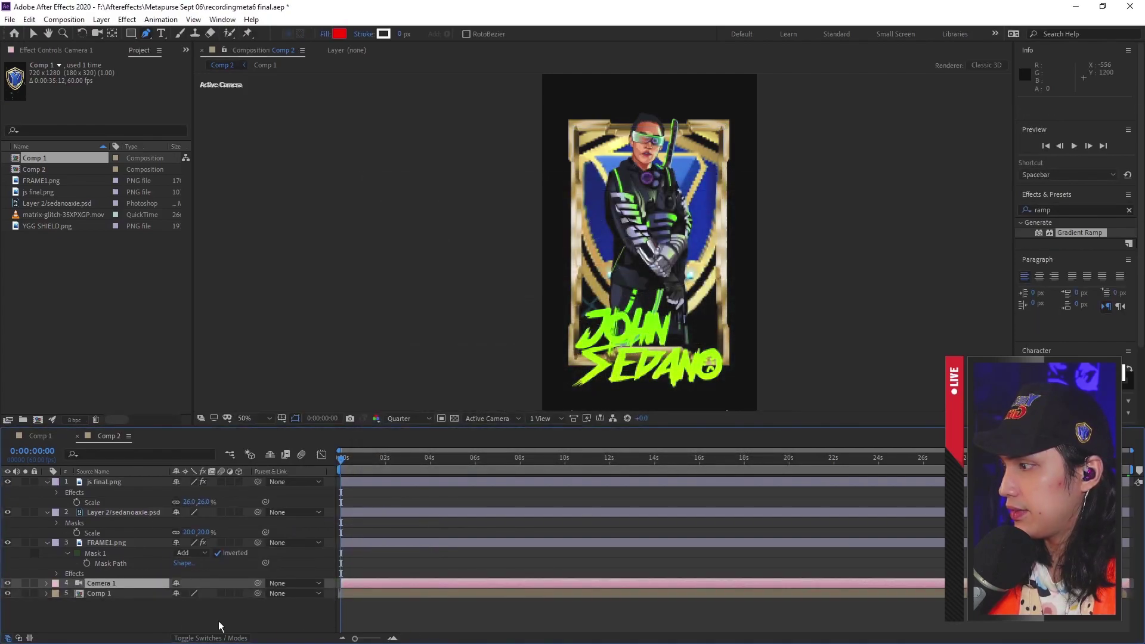
{"action": "left_click_drag", "start_coordinate": [129, 589], "coordinate": [137, 478]}
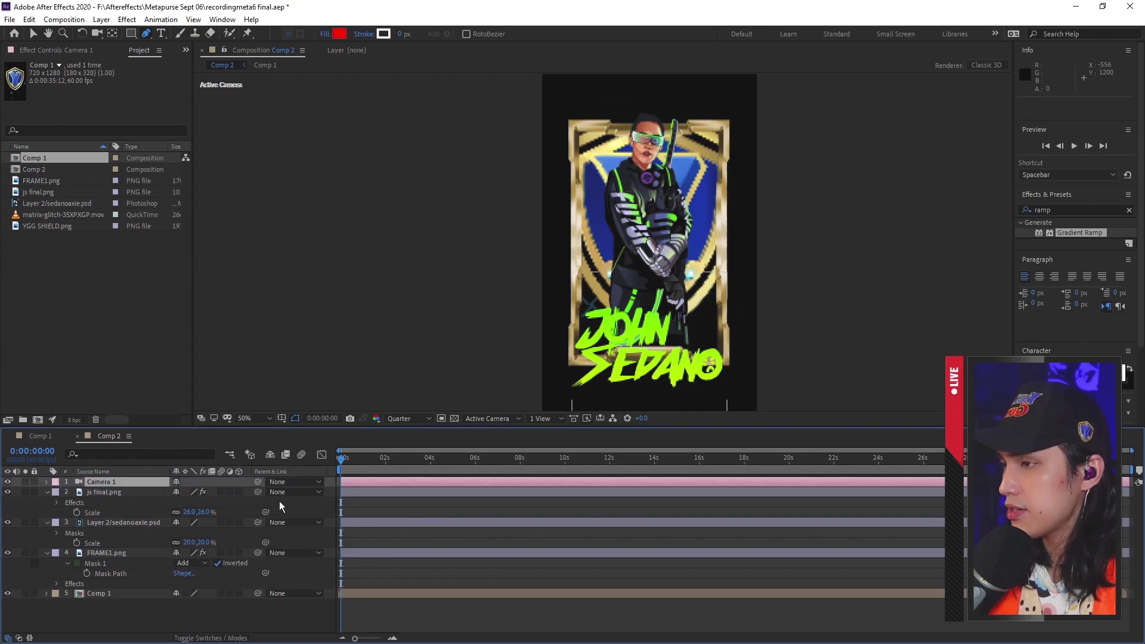
Reveal only the Position property of Camera 1 and set its X value to 400
{"action": "left_click", "coordinate": [141, 483]}
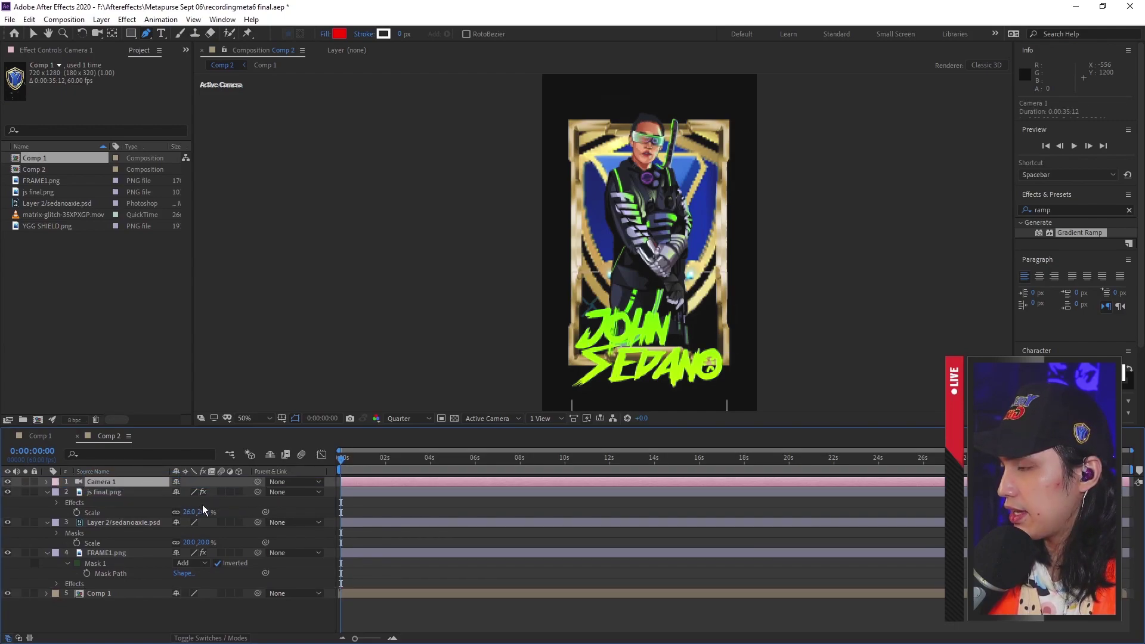
{"action": "key", "text": "p"}
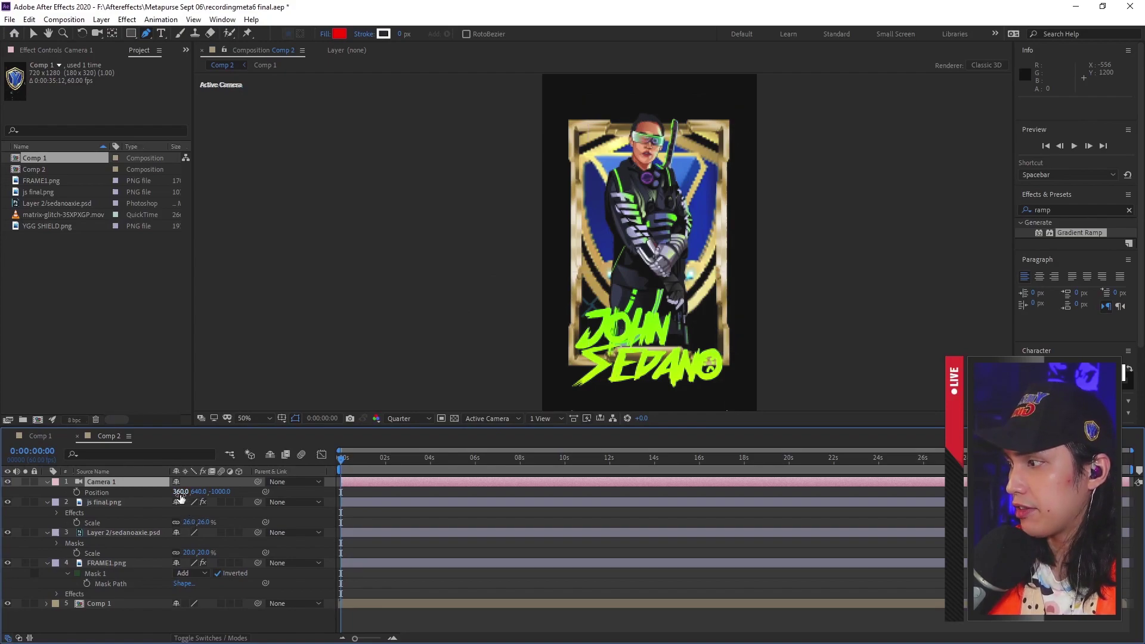
{"action": "left_click_drag", "start_coordinate": [178, 498], "coordinate": [233, 505]}
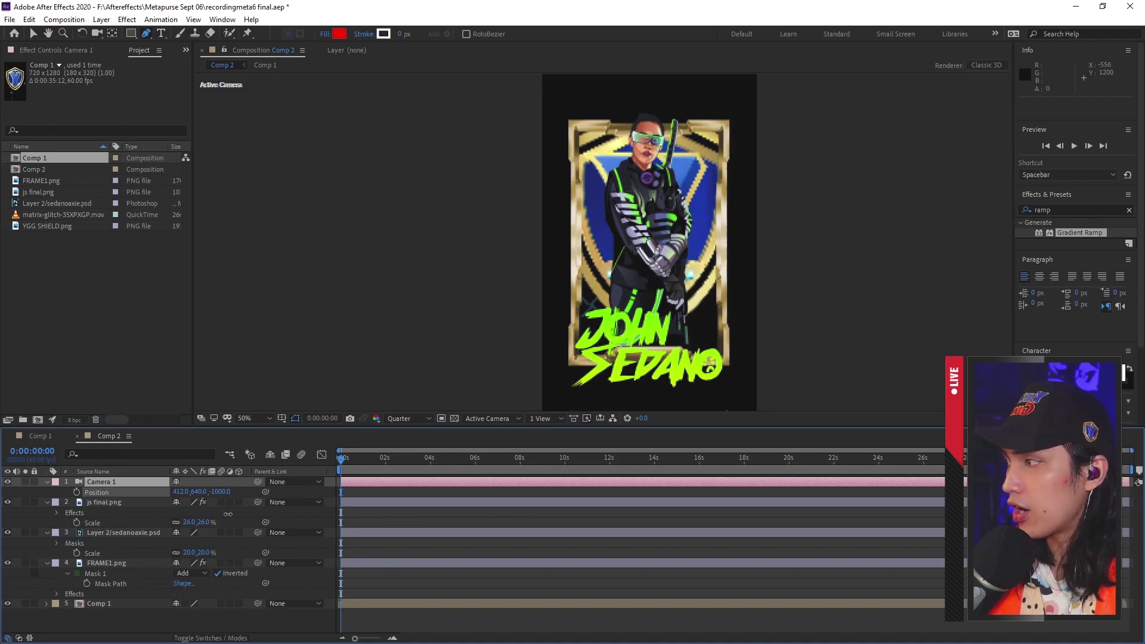
{"action": "left_click_drag", "start_coordinate": [223, 514], "coordinate": [242, 511]}
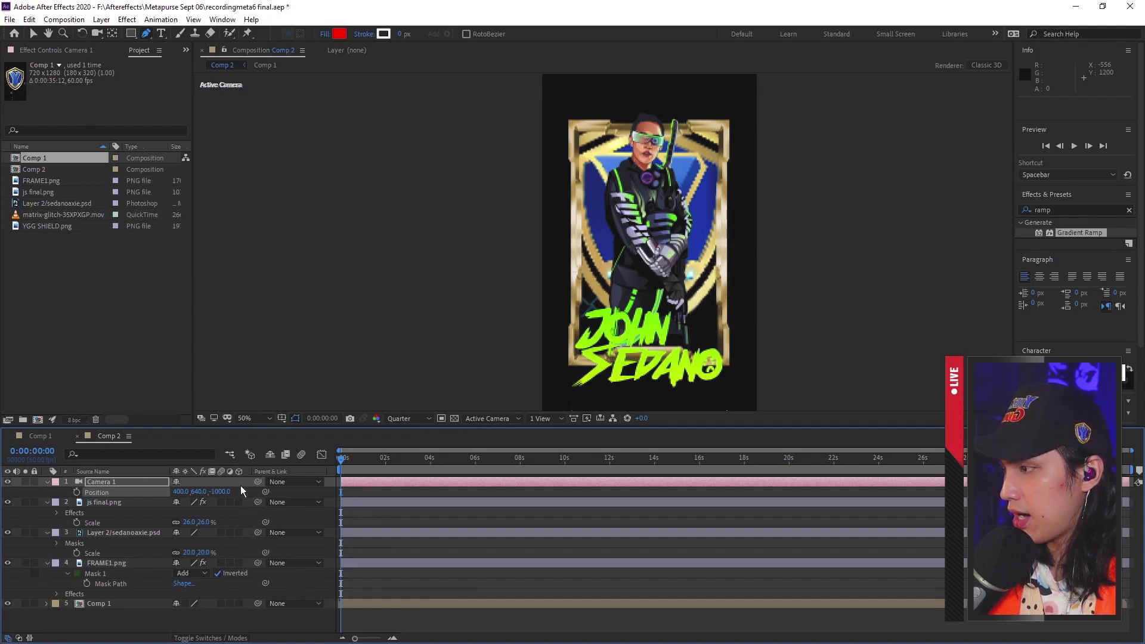
Make js final.png, Layer 2/sedanoaxie.psd and FRAME1.png 3D layers, and collapse their properties
{"action": "left_click", "coordinate": [239, 502]}
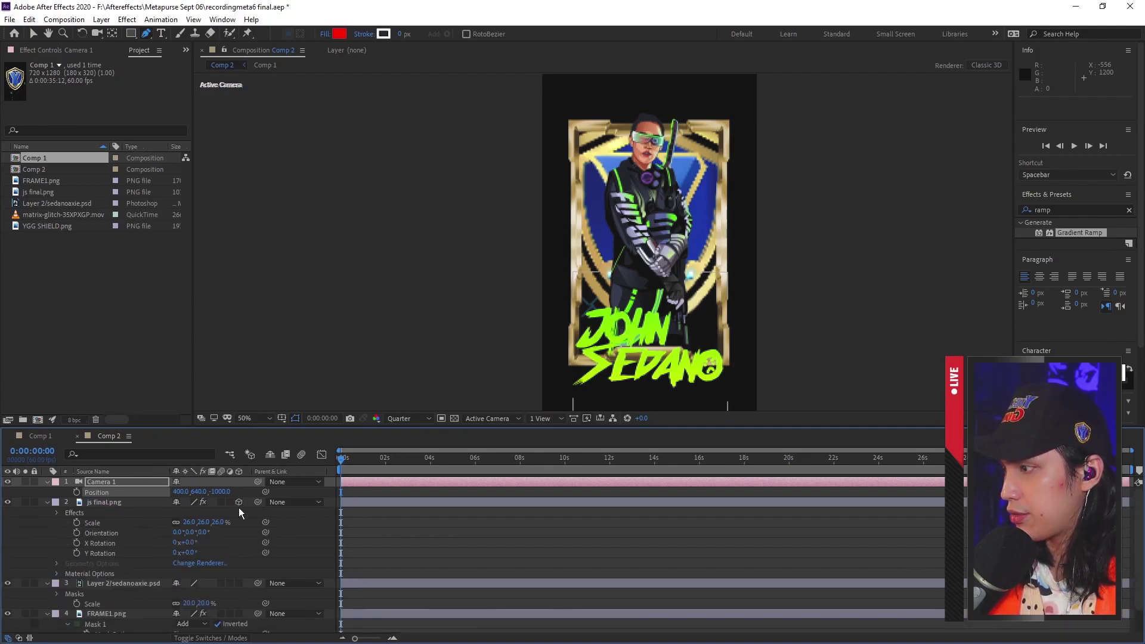
{"action": "left_click", "coordinate": [239, 583]}
{"action": "scroll", "coordinate": [243, 584], "scroll_direction": "down", "scroll_amount": 3}
{"action": "left_click", "coordinate": [239, 587]}
{"action": "scroll", "coordinate": [241, 587], "scroll_direction": "down", "scroll_amount": 1}
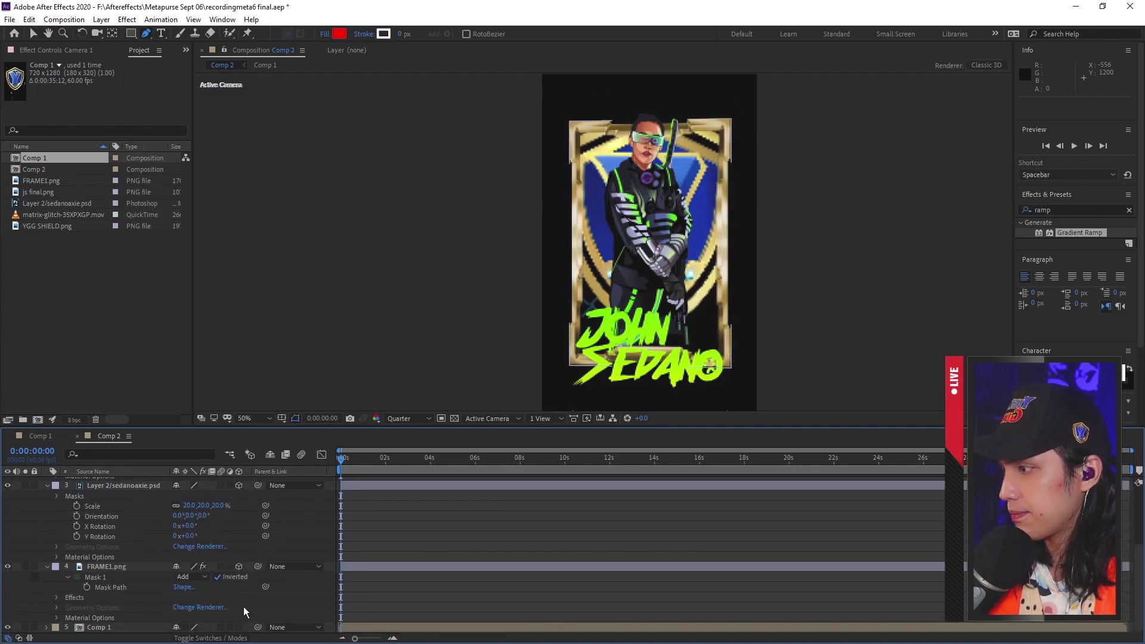
{"action": "left_click", "coordinate": [47, 568]}
{"action": "left_click", "coordinate": [47, 567]}
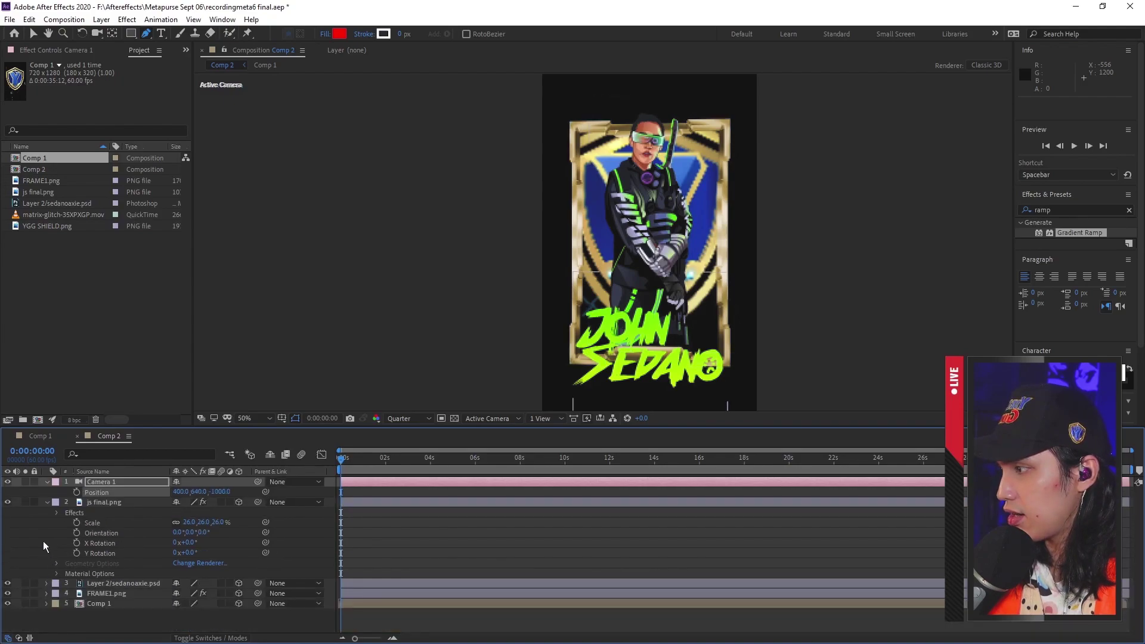
{"action": "left_click", "coordinate": [47, 503]}
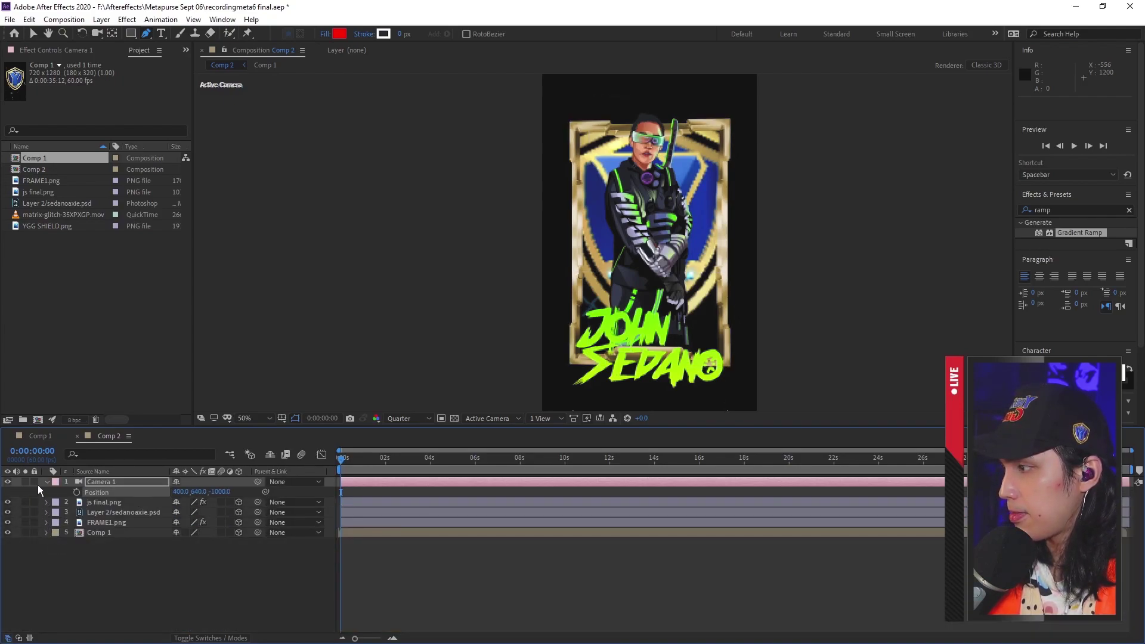
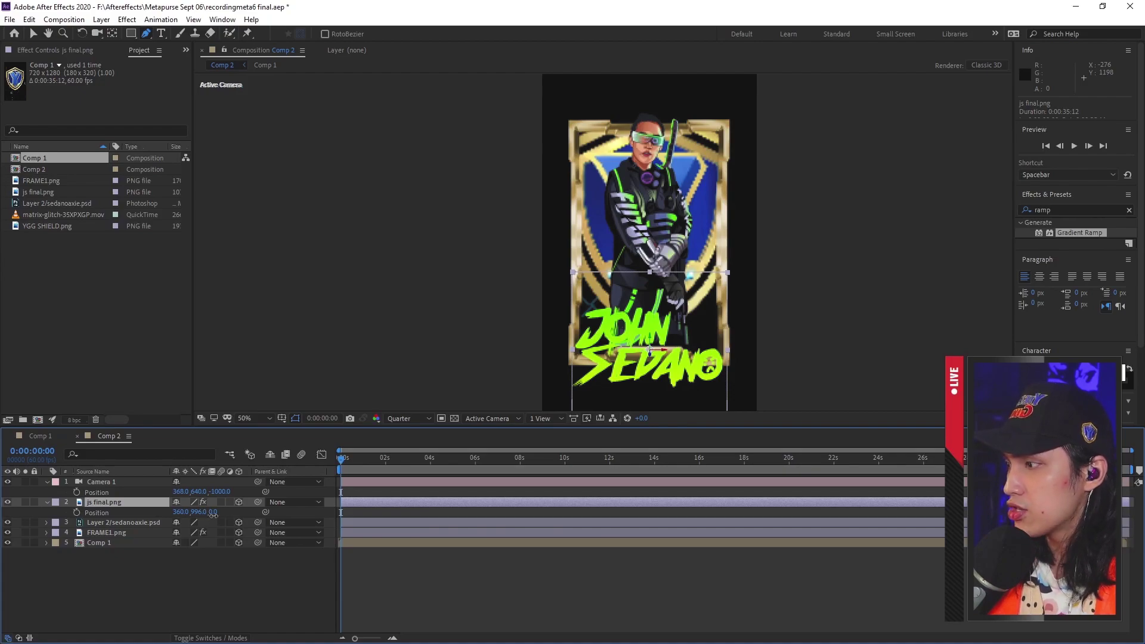
Bring the js final.png lettering towards the camera by setting its position to 353, 940, -182
{"action": "left_click_drag", "start_coordinate": [211, 516], "coordinate": [133, 523]}
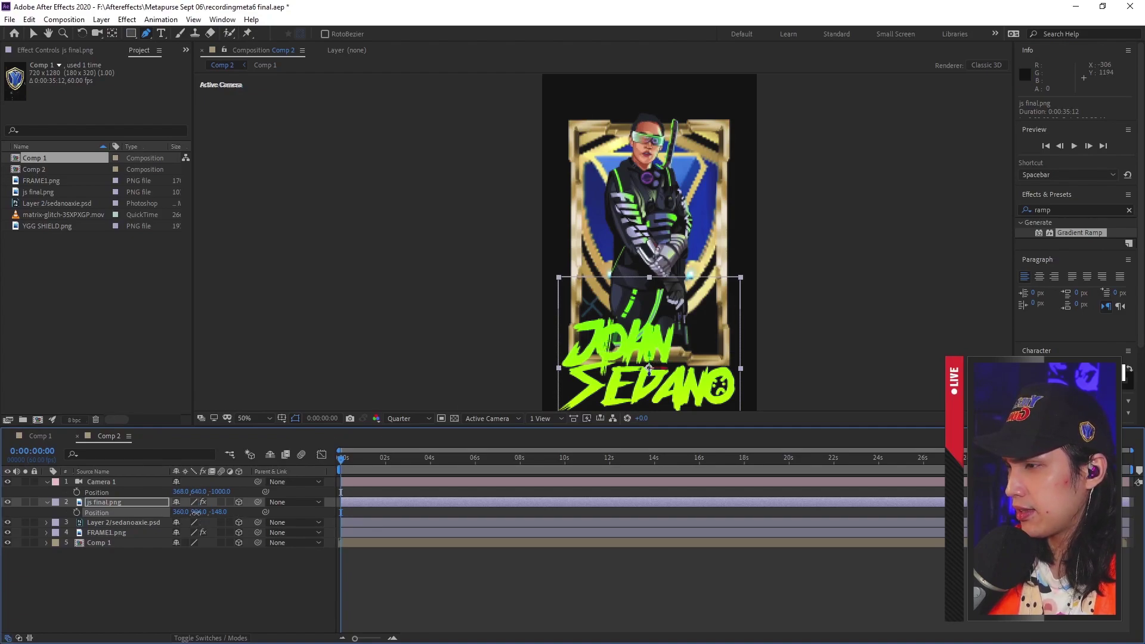
{"action": "mouse_move", "coordinate": [196, 512]}
{"action": "left_mouse_down"}
{"action": "mouse_move", "coordinate": [153, 523]}
{"action": "mouse_move", "coordinate": [210, 512]}
{"action": "mouse_move", "coordinate": [197, 512]}
{"action": "left_mouse_up"}
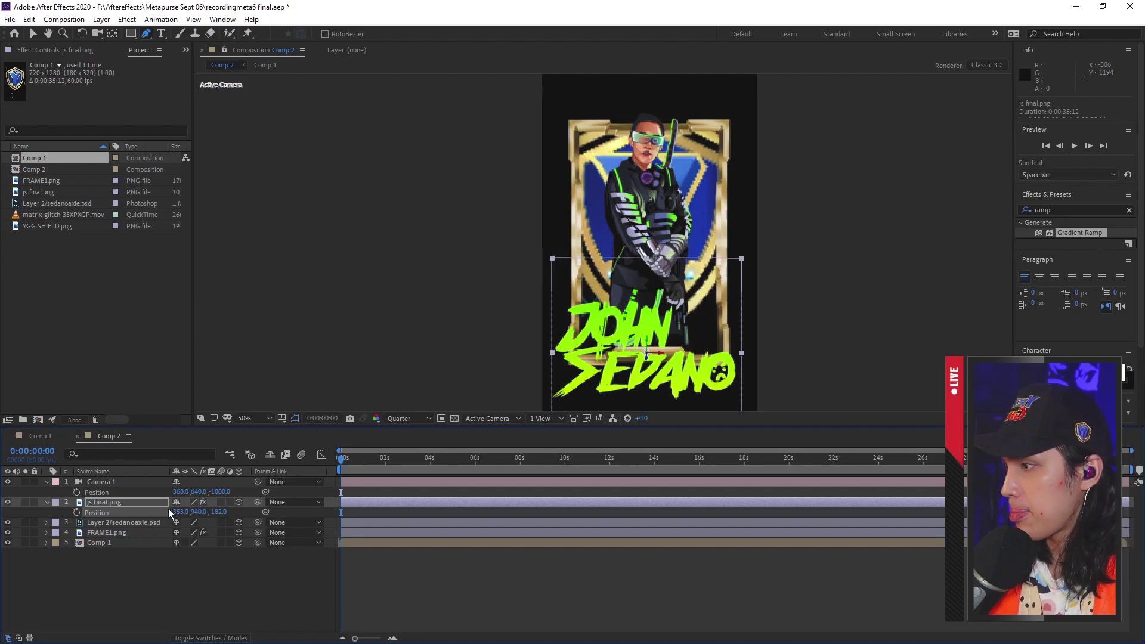
{"action": "key", "text": "Return"}
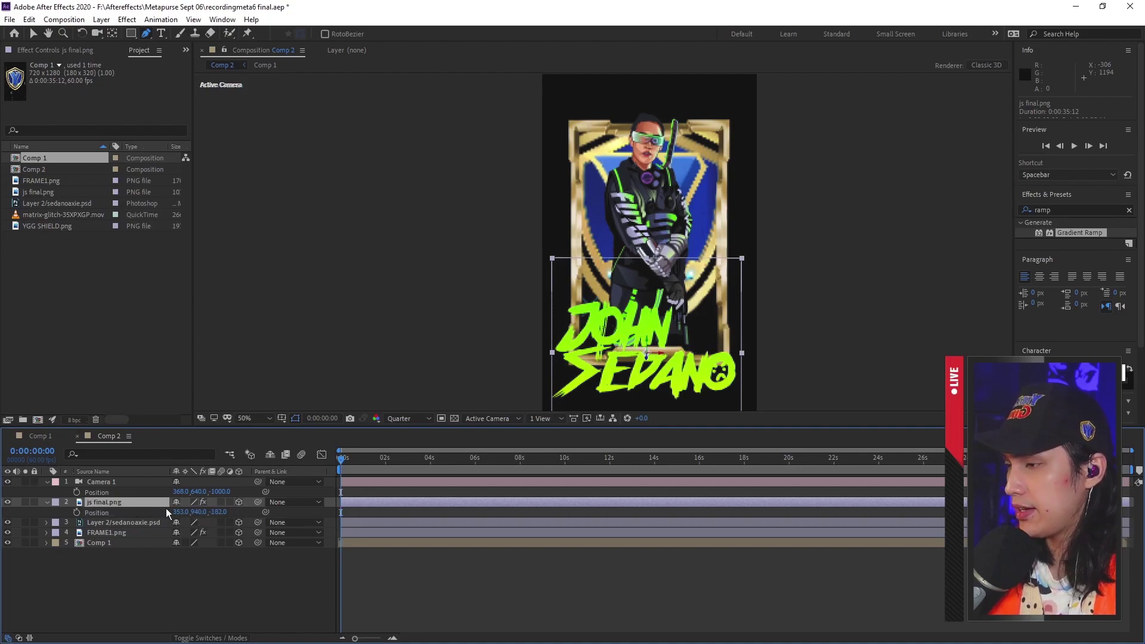
Scale the js final.png lettering to 22% so it fits across the frame's lower edge
{"action": "key", "text": "s"}
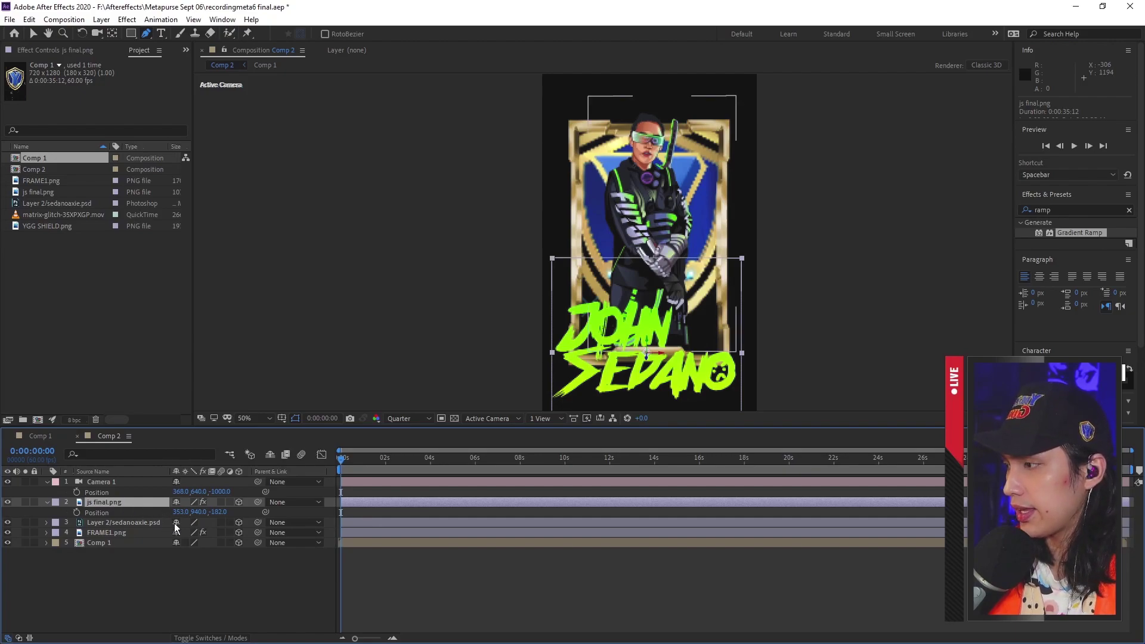
{"action": "left_click_drag", "start_coordinate": [199, 514], "coordinate": [192, 515]}
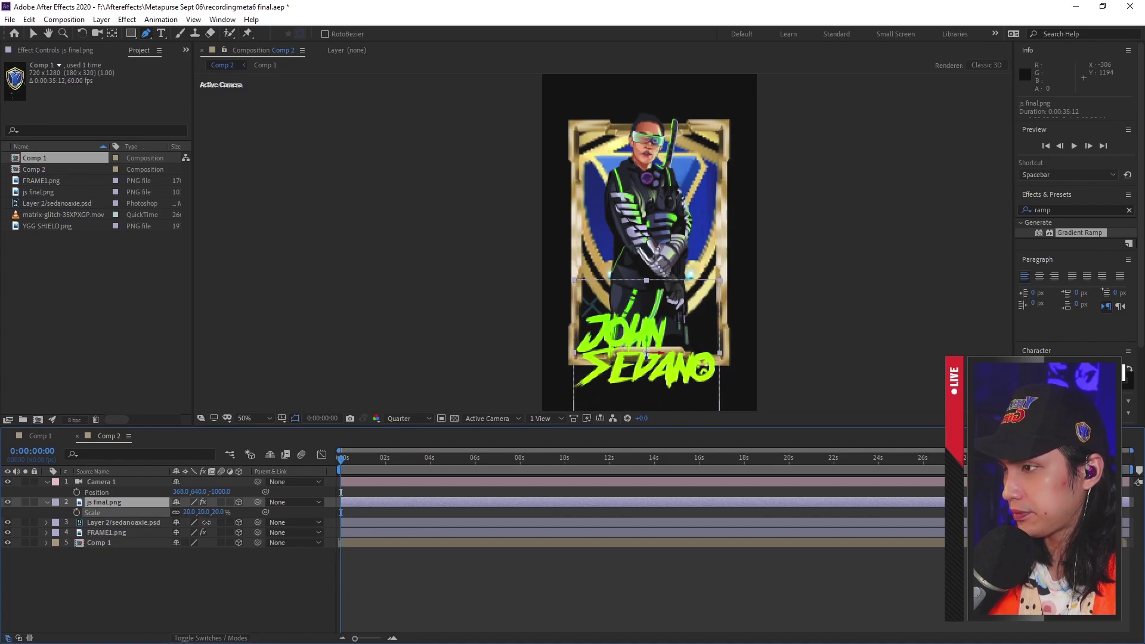
{"action": "left_click_drag", "start_coordinate": [188, 512], "coordinate": [210, 524]}
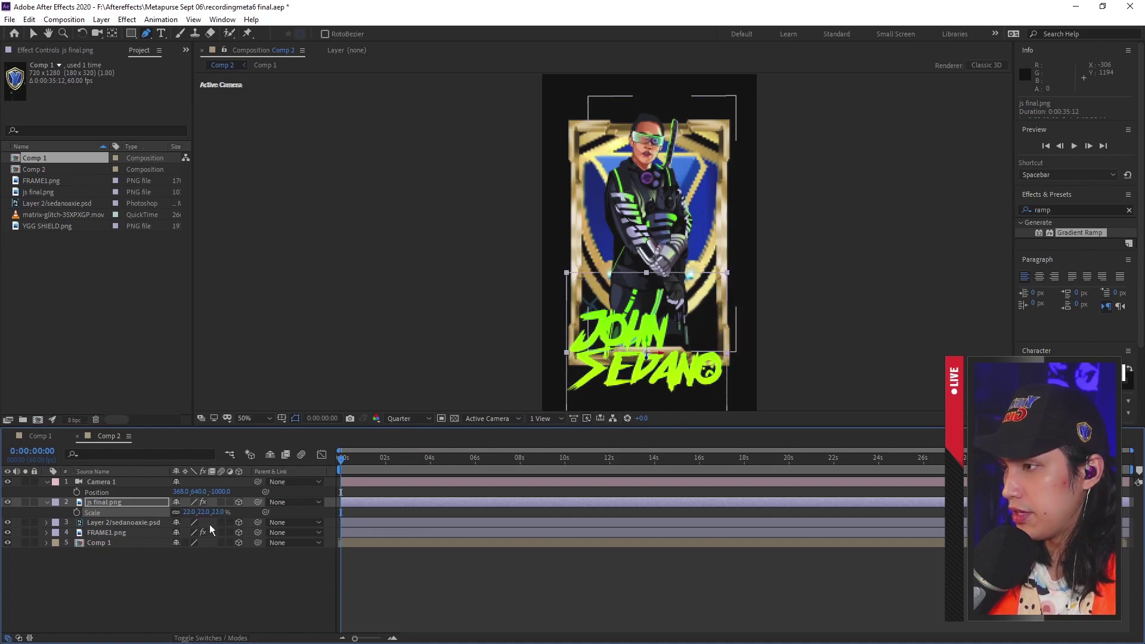
{"action": "left_click", "coordinate": [248, 571]}
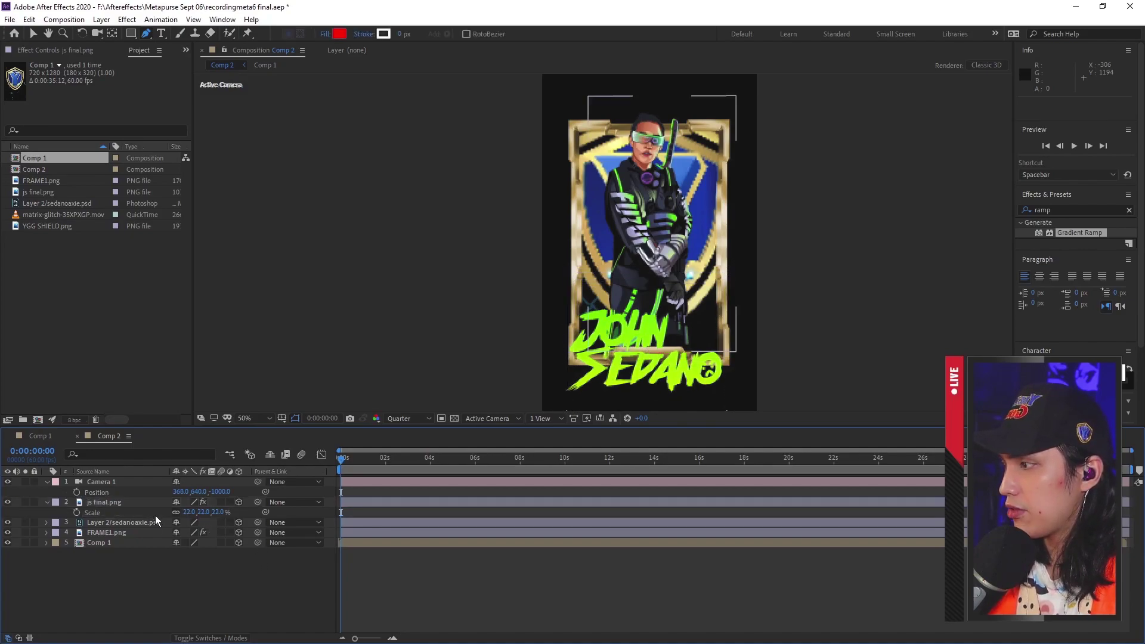
Shift Camera 1's X position to 396 to test the parallax between the 3D layers
{"action": "left_click", "coordinate": [103, 483]}
{"action": "left_click", "coordinate": [176, 491]}
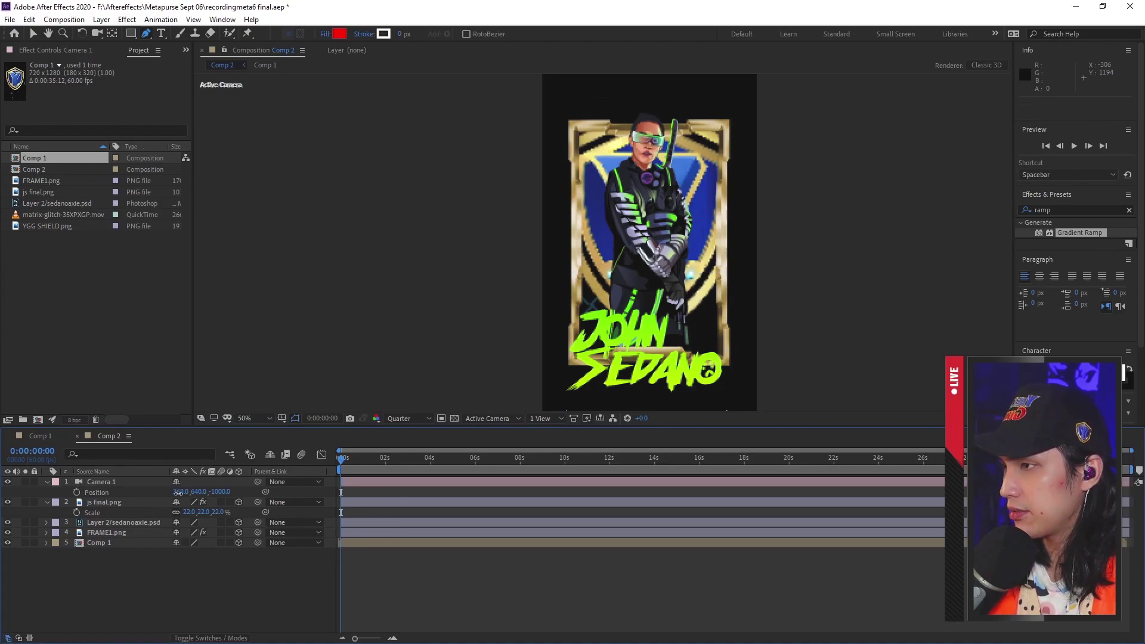
{"action": "left_click_drag", "start_coordinate": [177, 493], "coordinate": [210, 513]}
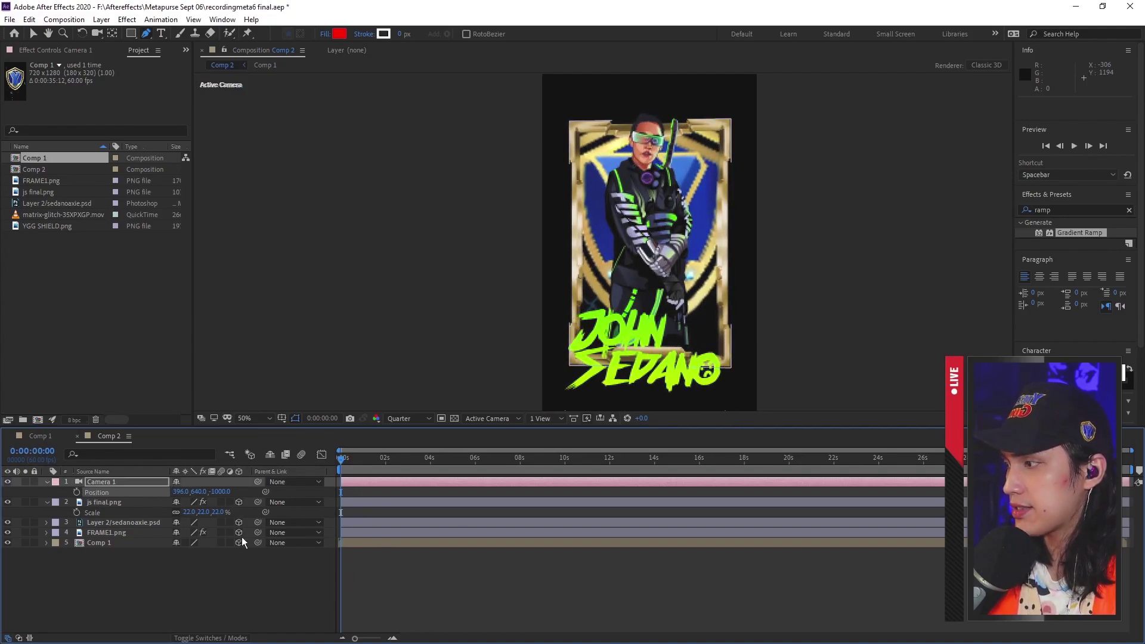
Turn on Collapse Transformations for the Comp 1 layer and move Camera 1's X position to 384
{"action": "left_click", "coordinate": [102, 546]}
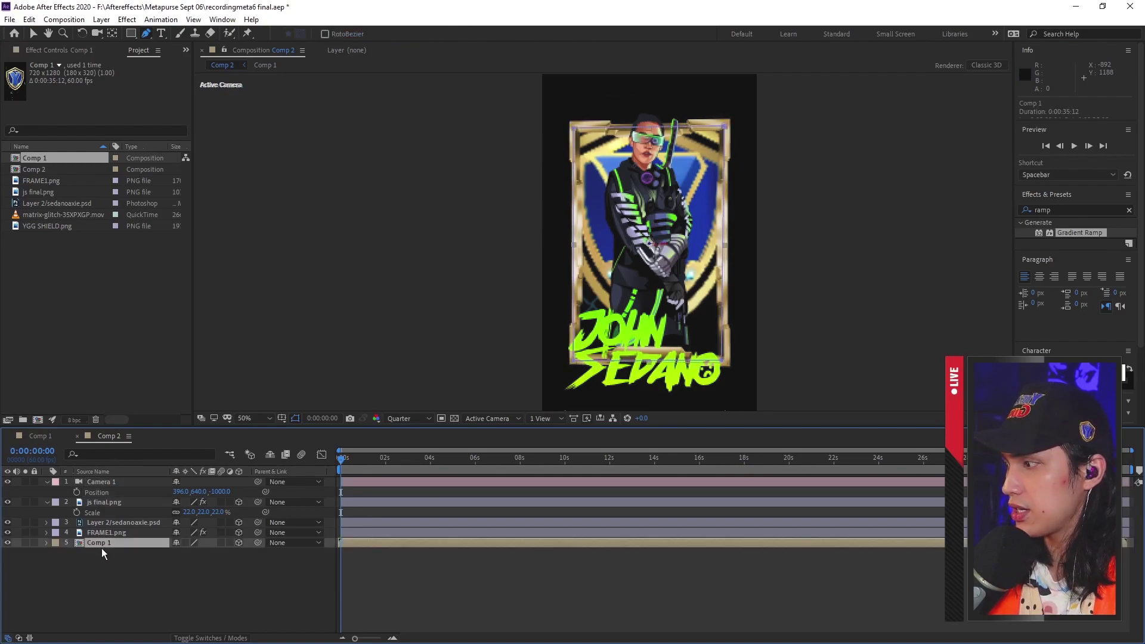
{"action": "left_click", "coordinate": [185, 541]}
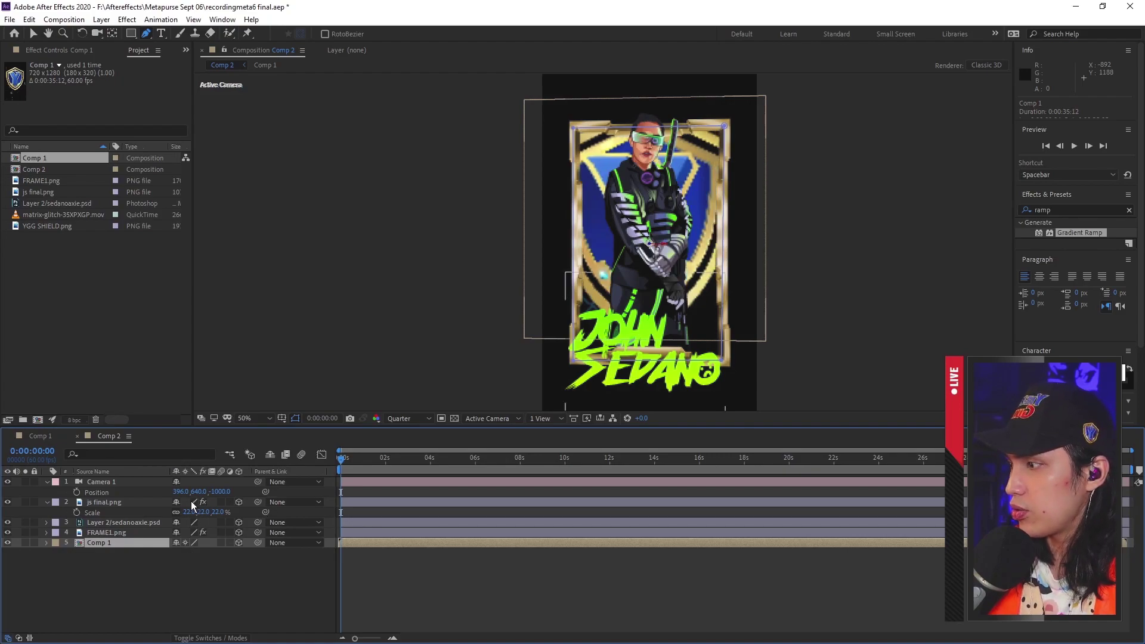
{"action": "left_click_drag", "start_coordinate": [180, 491], "coordinate": [229, 511]}
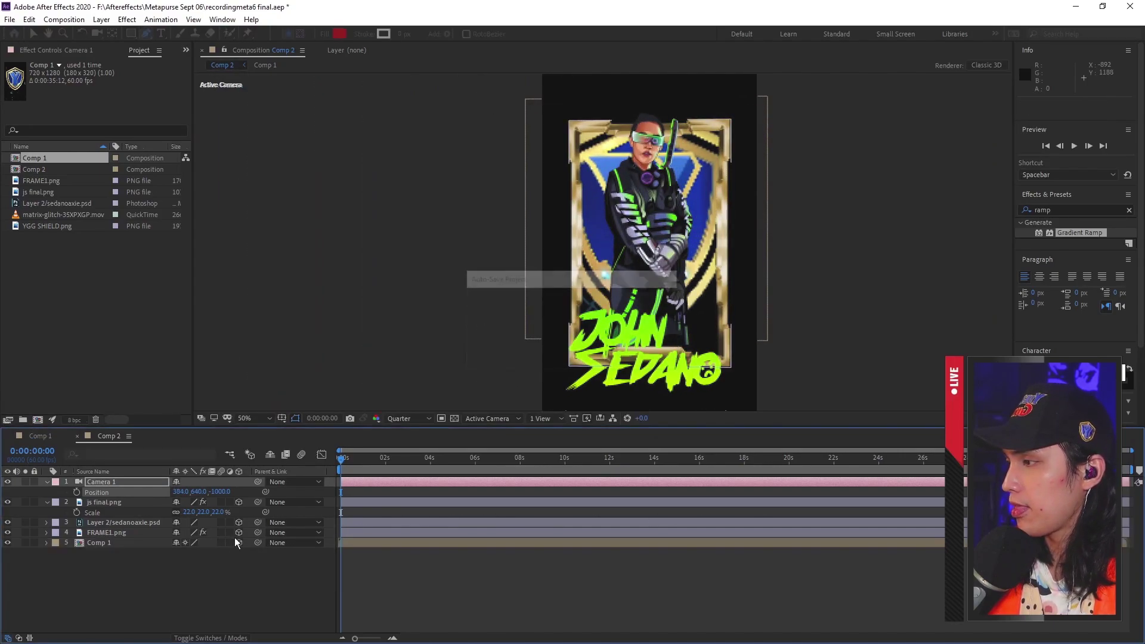
In Comp 1, scale the YGG SHIELD.png layer down to about 66%
{"action": "left_click", "coordinate": [39, 436]}
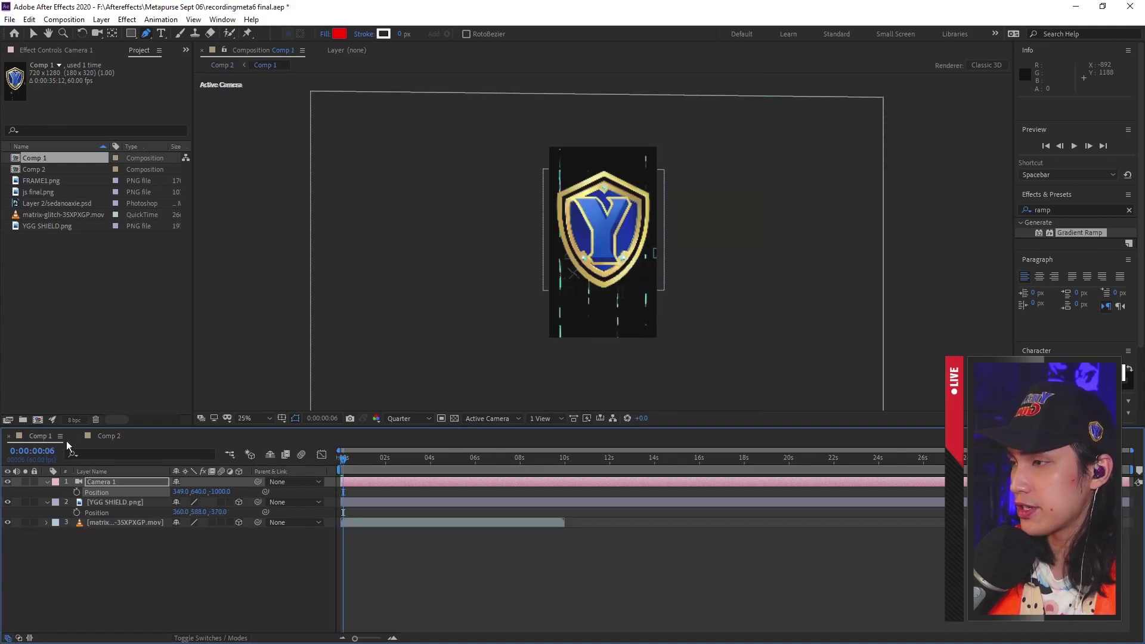
{"action": "left_click", "coordinate": [113, 503]}
{"action": "key", "text": "s"}
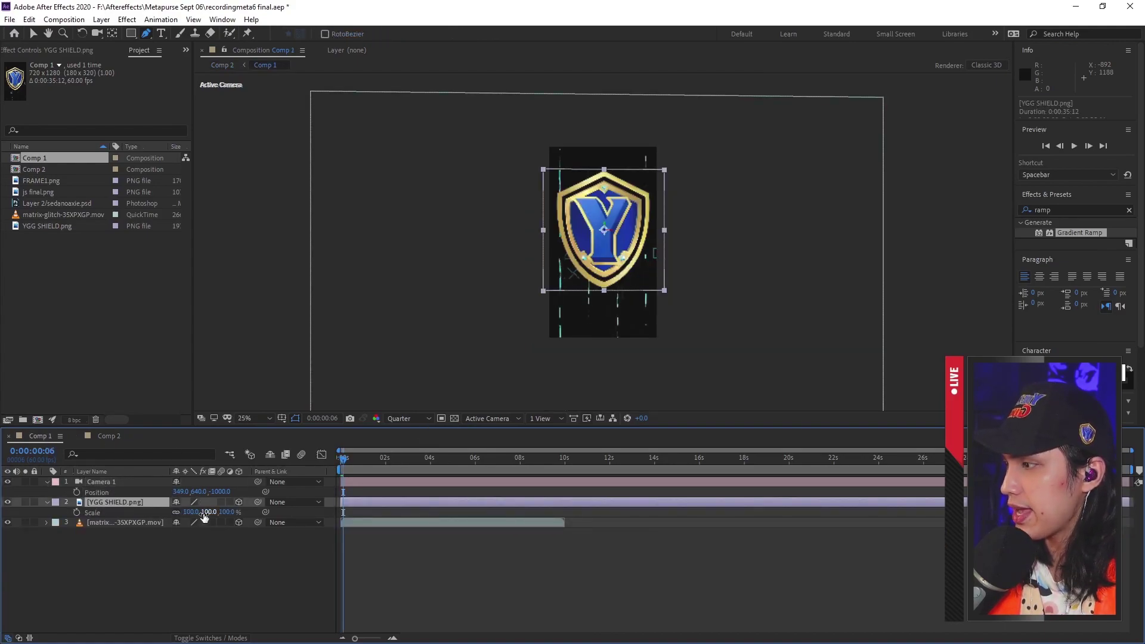
{"action": "left_click_drag", "start_coordinate": [194, 512], "coordinate": [186, 513]}
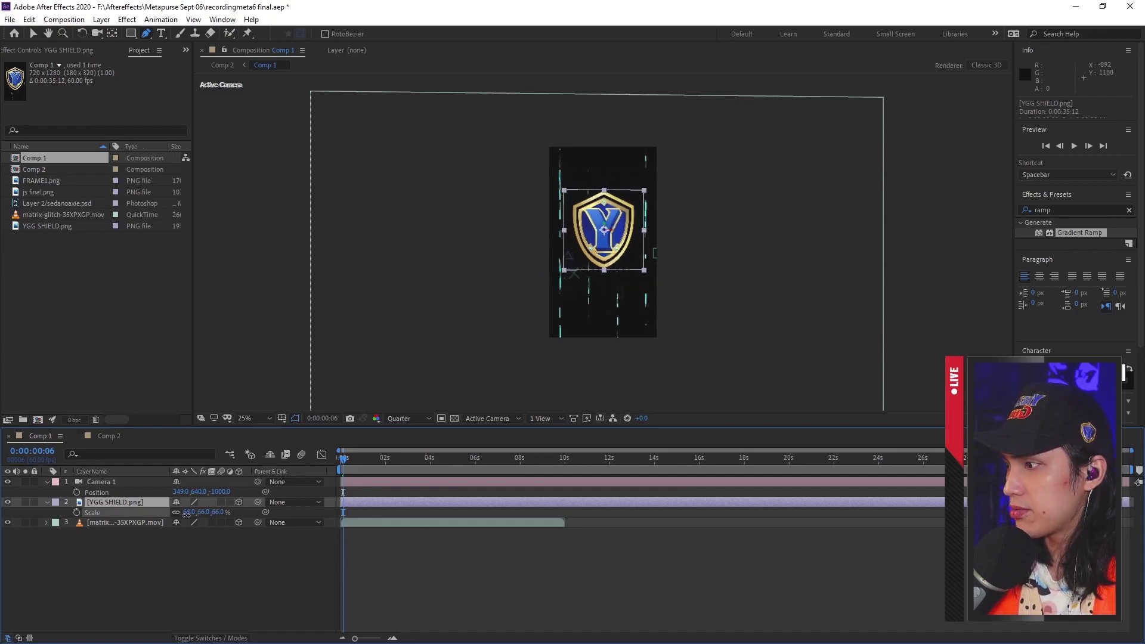
Return to Comp 2 and set Camera 1's X position to 331
{"action": "left_click", "coordinate": [109, 436]}
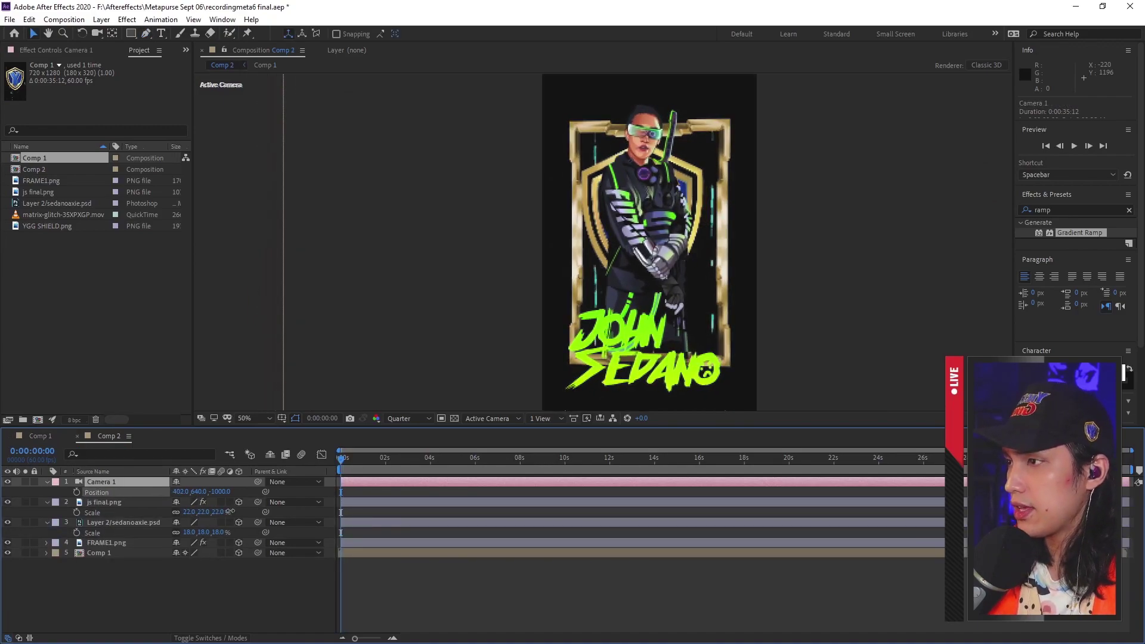
{"action": "left_click_drag", "start_coordinate": [179, 491], "coordinate": [173, 491]}
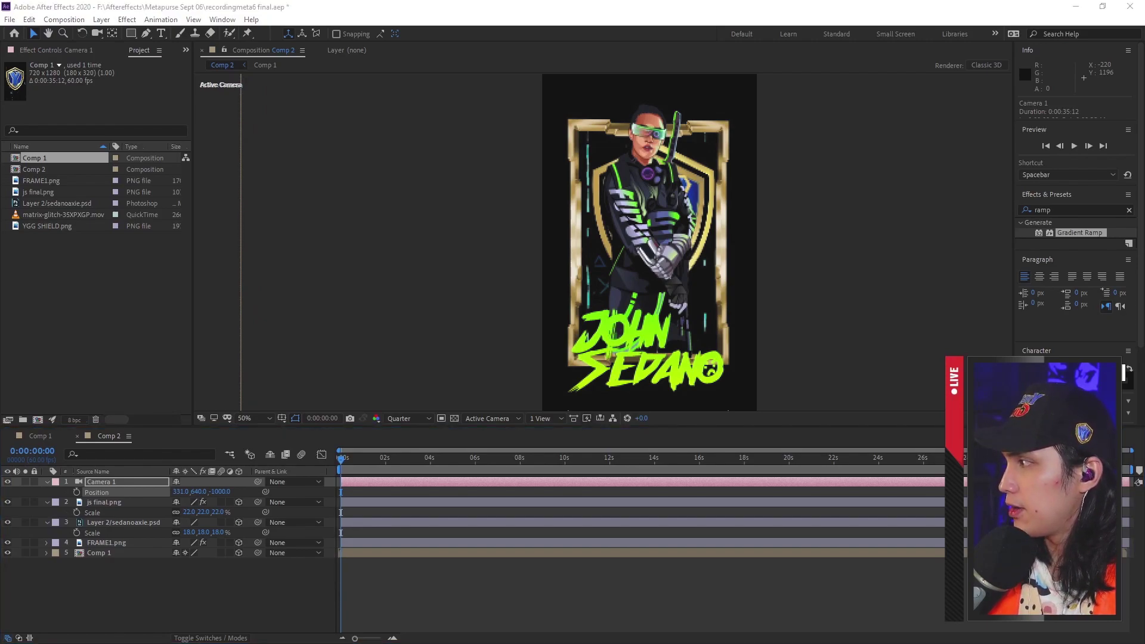
Import ygg logo.png into Comp 2 as the uppermost layer and move it over the card
{"action": "left_click_drag", "start_coordinate": [1, 518], "coordinate": [626, 240]}
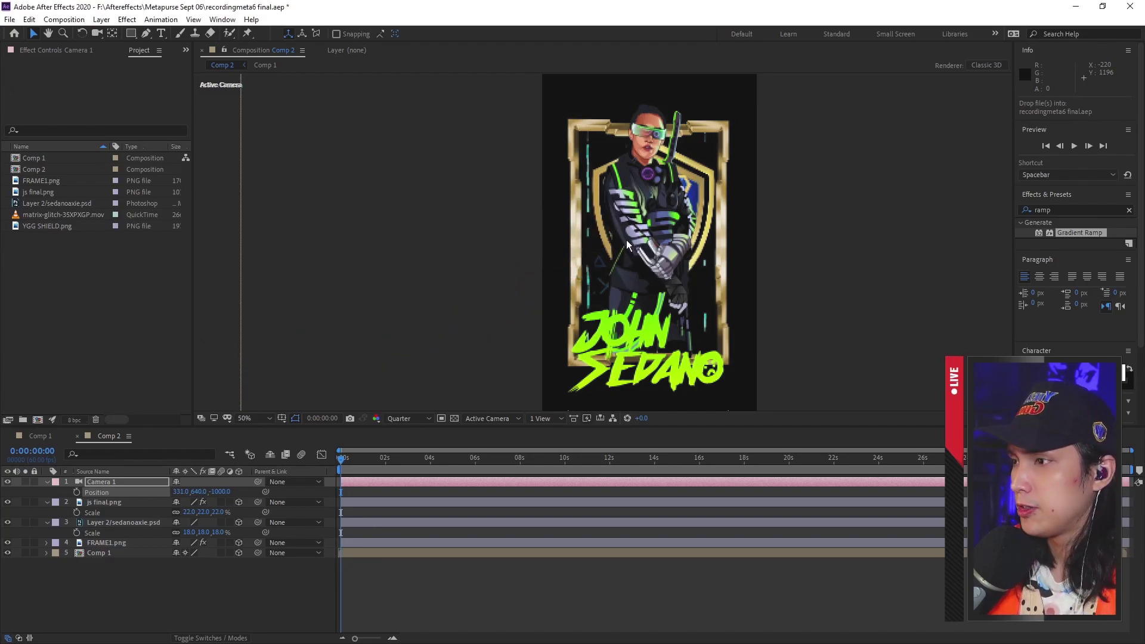
{"action": "left_click_drag", "start_coordinate": [678, 354], "coordinate": [646, 342]}
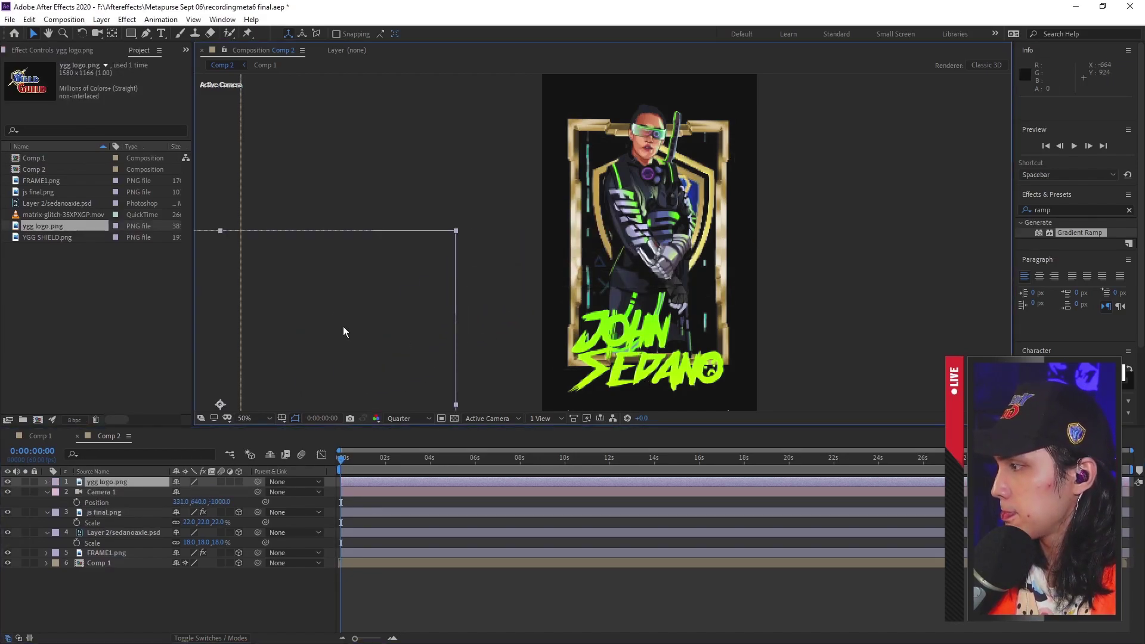
{"action": "left_click_drag", "start_coordinate": [384, 357], "coordinate": [841, 179]}
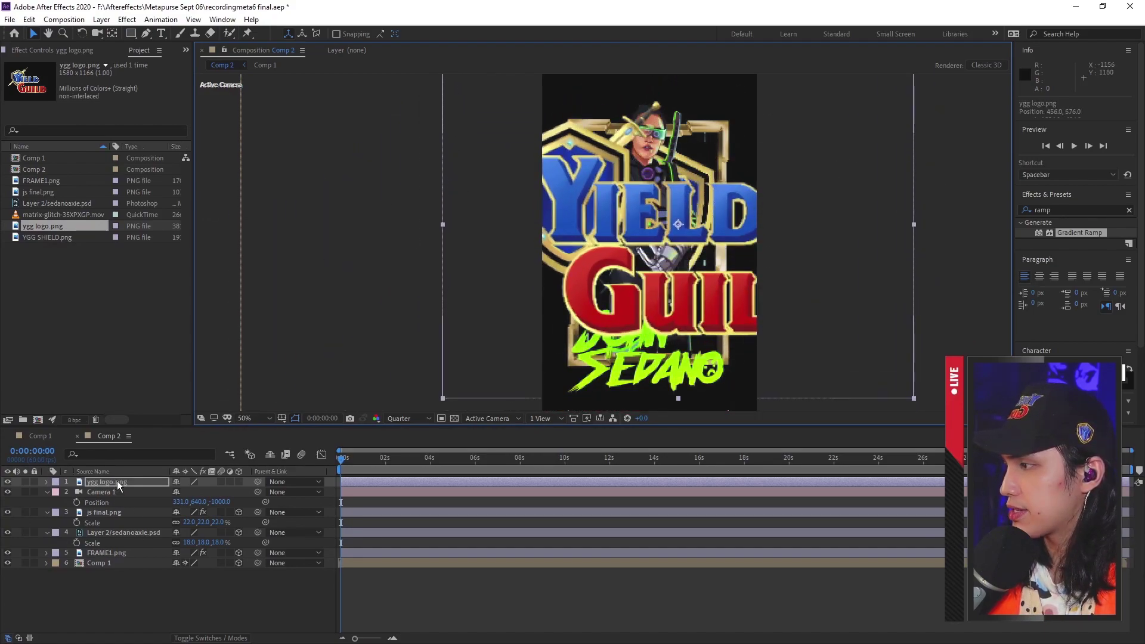
Scale the ygg logo.png layer to 10% and place it in the gold frame's upper-left corner at about 186, 320
{"action": "key", "text": "s"}
{"action": "left_click_drag", "start_coordinate": [209, 492], "coordinate": [157, 493]}
{"action": "left_click_drag", "start_coordinate": [676, 227], "coordinate": [607, 155]}
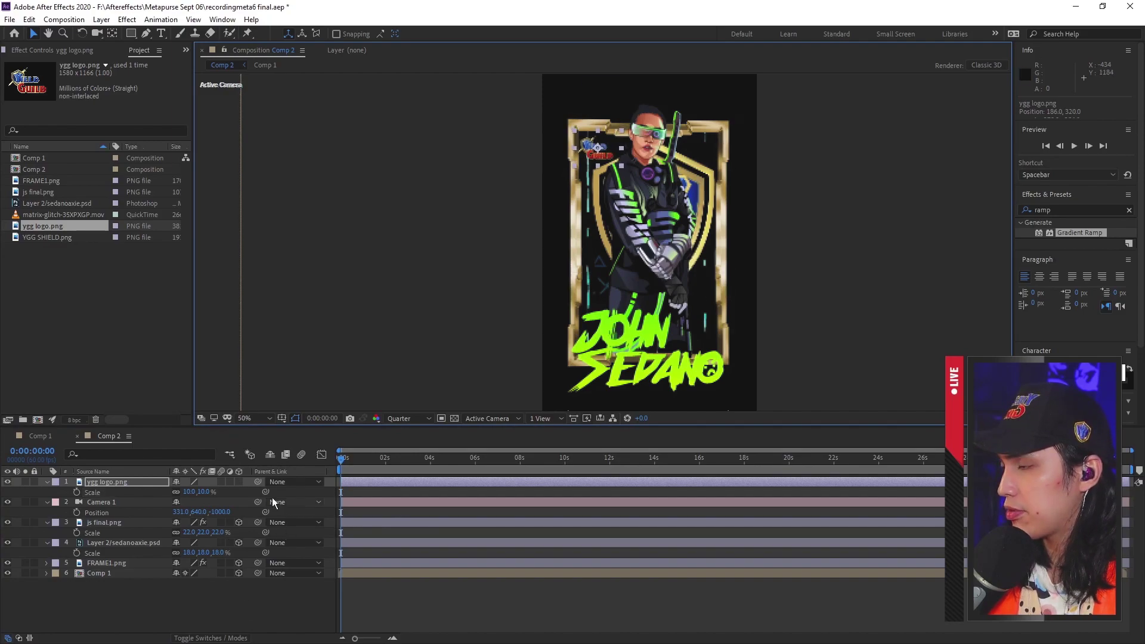
Make ygg logo.png a 3D layer and bring it towards the camera at position 227, 382, -184
{"action": "left_click", "coordinate": [238, 482]}
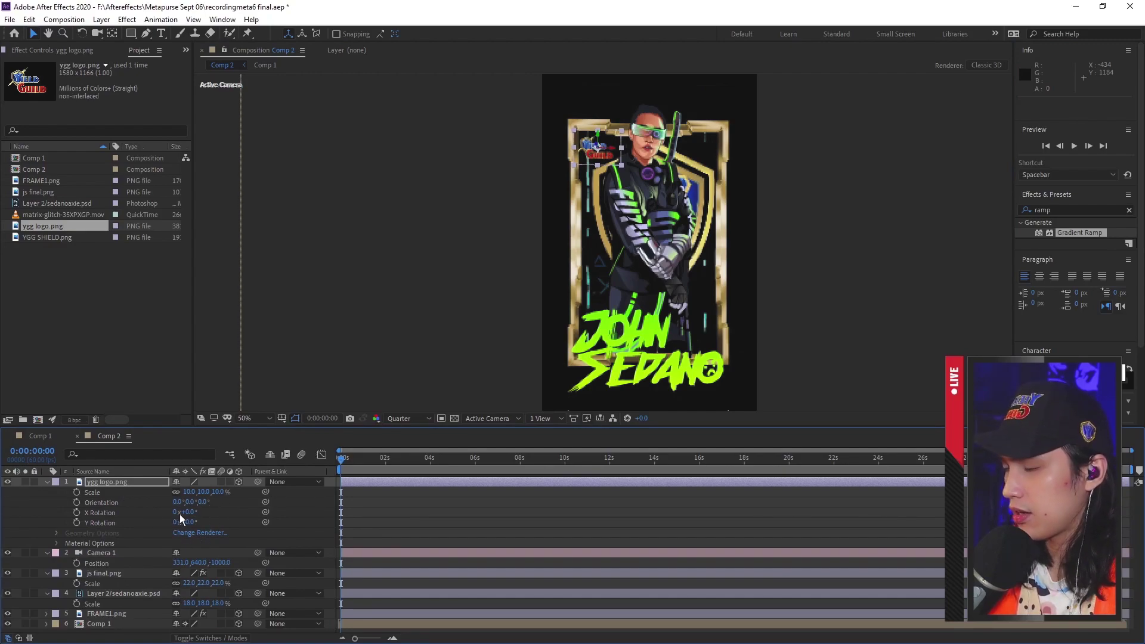
{"action": "key", "text": "p"}
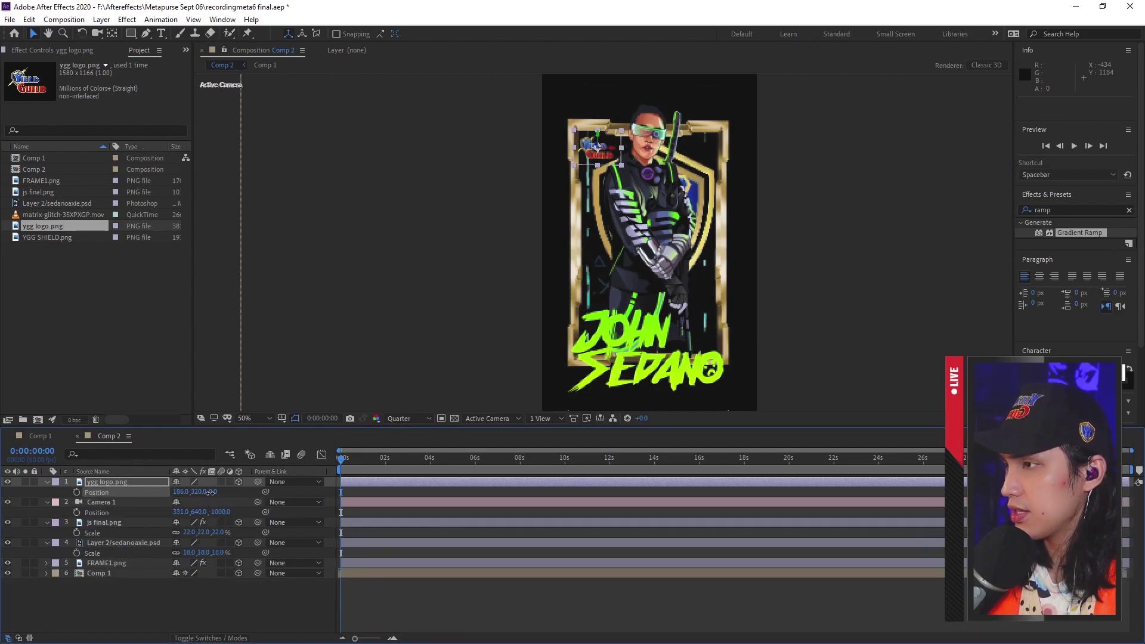
{"action": "mouse_move", "coordinate": [210, 492]}
{"action": "left_mouse_down"}
{"action": "mouse_move", "coordinate": [81, 487]}
{"action": "mouse_move", "coordinate": [207, 495]}
{"action": "left_mouse_up"}
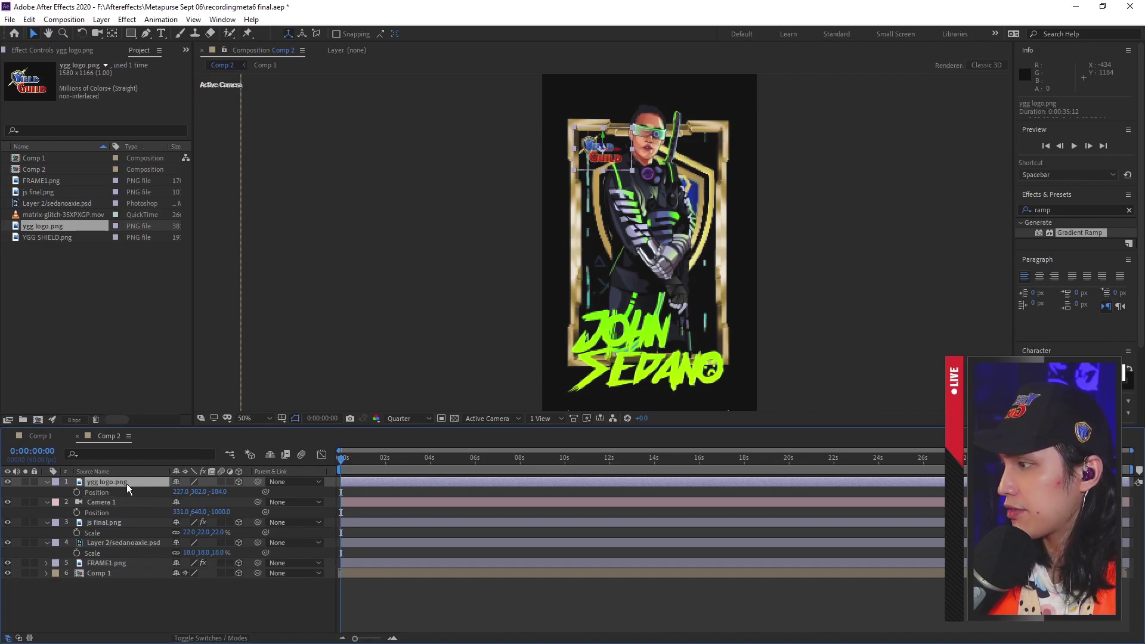
Scale ygg logo.png down to 7% and shift it sideways to an X position of 215
{"action": "key", "text": "s"}
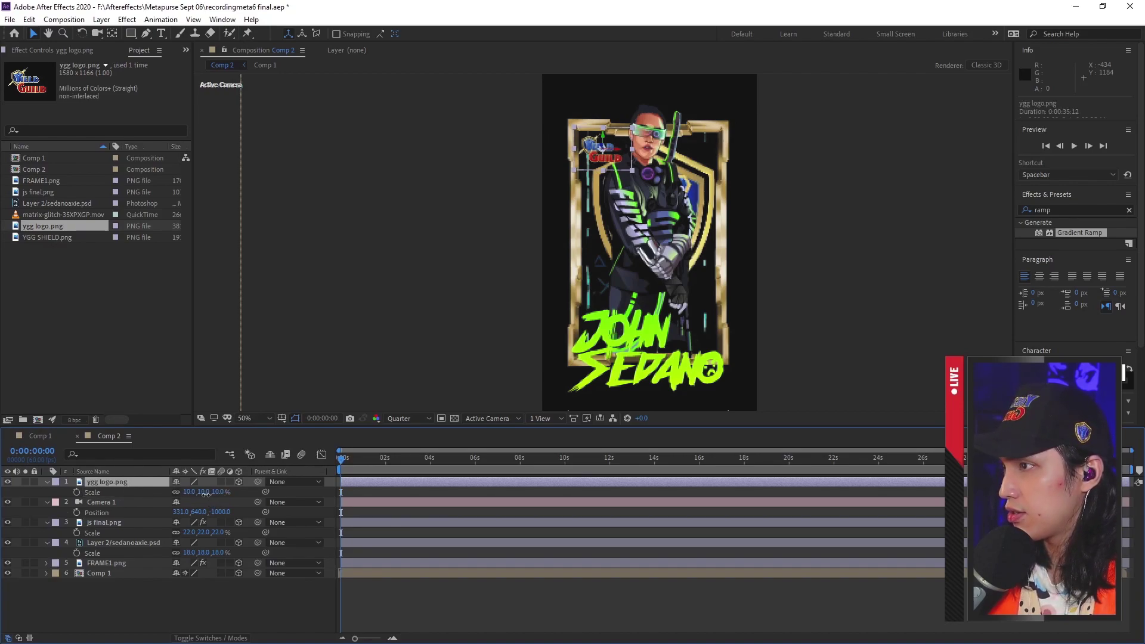
{"action": "left_click_drag", "start_coordinate": [206, 492], "coordinate": [217, 491]}
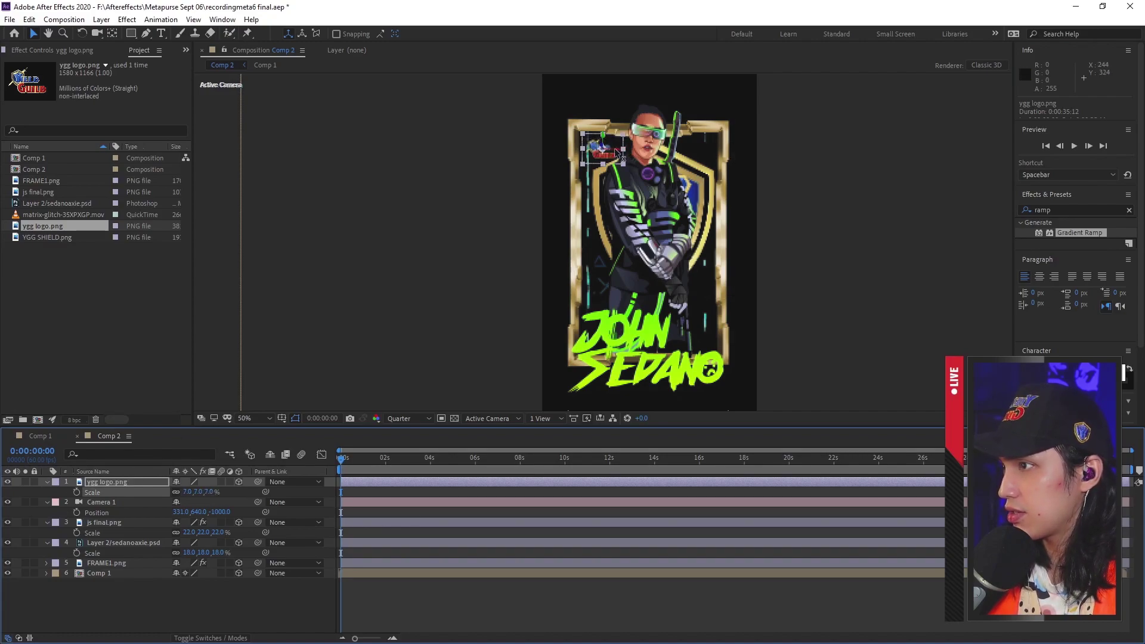
{"action": "left_click_drag", "start_coordinate": [614, 148], "coordinate": [612, 154]}
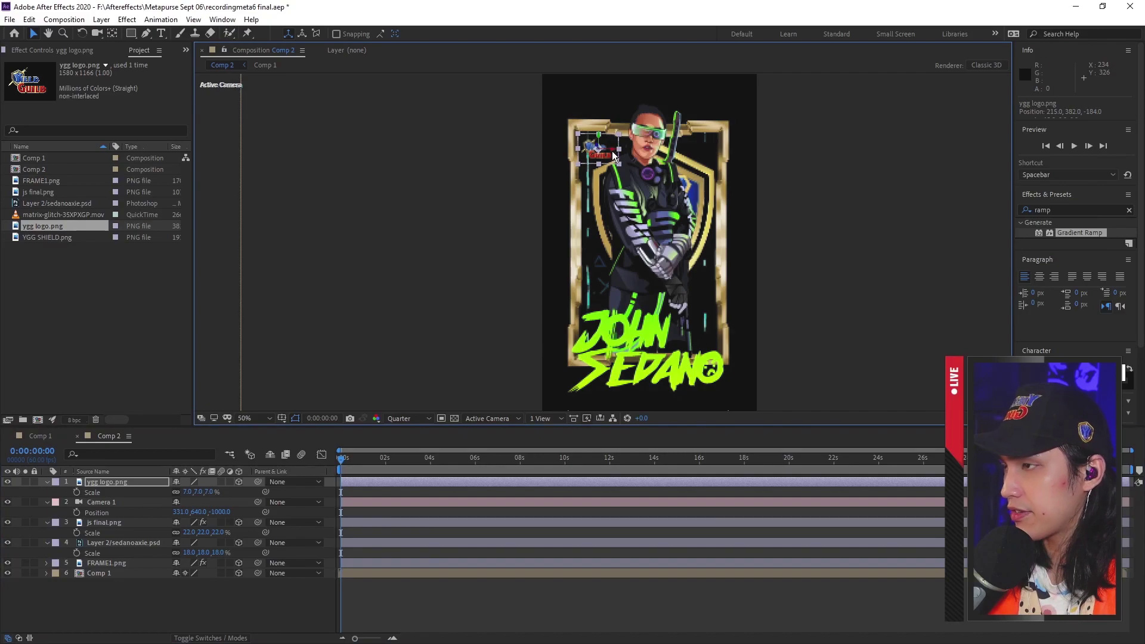
Set Camera 1's X position to 355 and move ygg logo.png to position 229, 382, -225
{"action": "left_click", "coordinate": [103, 504]}
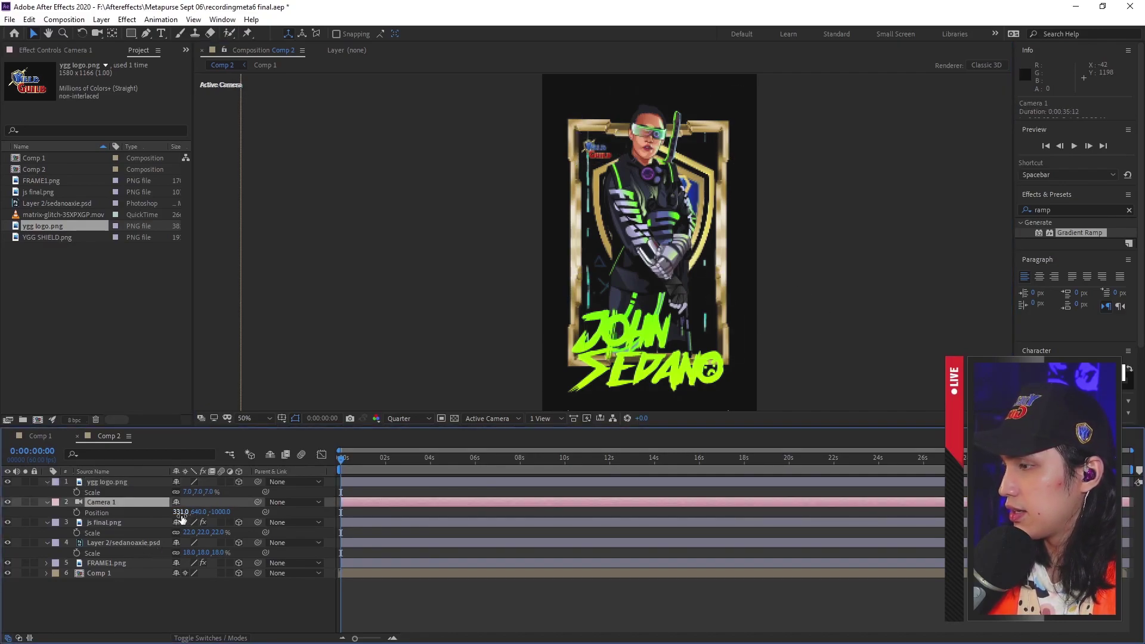
{"action": "mouse_move", "coordinate": [181, 512]}
{"action": "left_mouse_down"}
{"action": "mouse_move", "coordinate": [133, 506]}
{"action": "mouse_move", "coordinate": [245, 490]}
{"action": "mouse_move", "coordinate": [190, 508]}
{"action": "left_mouse_up"}
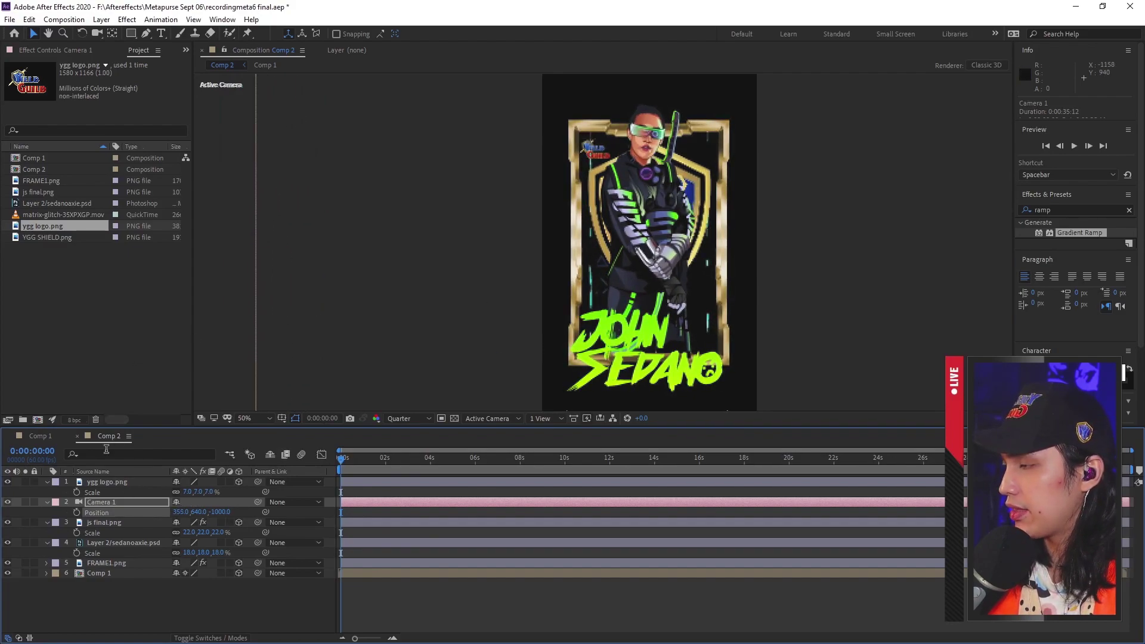
{"action": "left_click", "coordinate": [124, 483]}
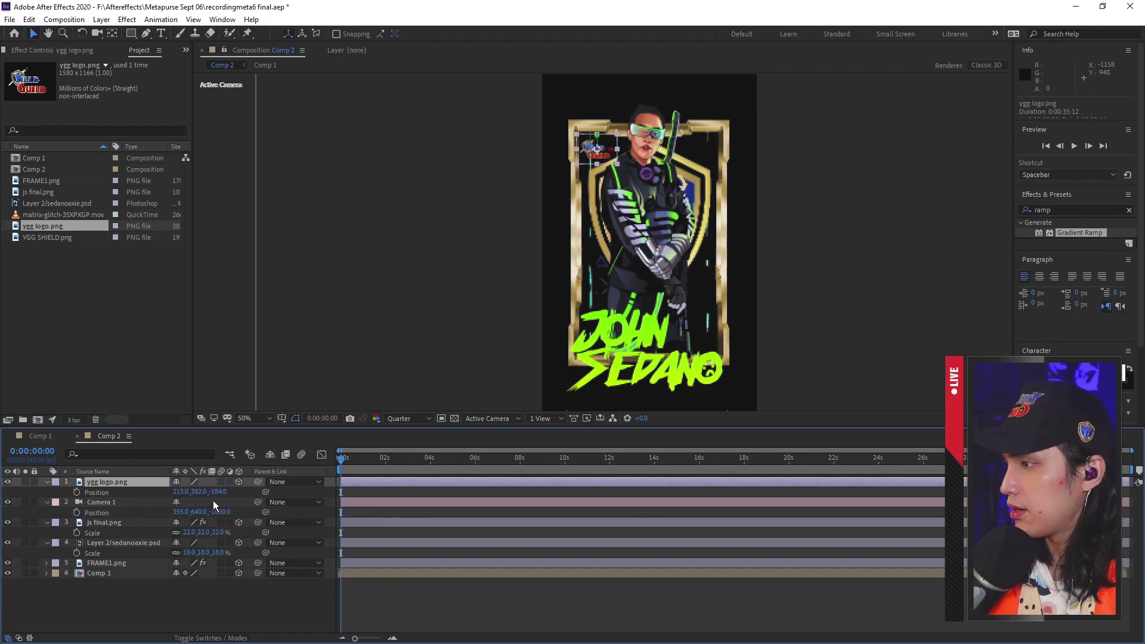
{"action": "left_click_drag", "start_coordinate": [217, 491], "coordinate": [204, 532]}
{"action": "key", "text": "ctrl+Down"}
{"action": "key", "text": "ctrl+Down"}
{"action": "key", "text": "ctrl+Down"}
{"action": "key", "text": "ctrl+z"}
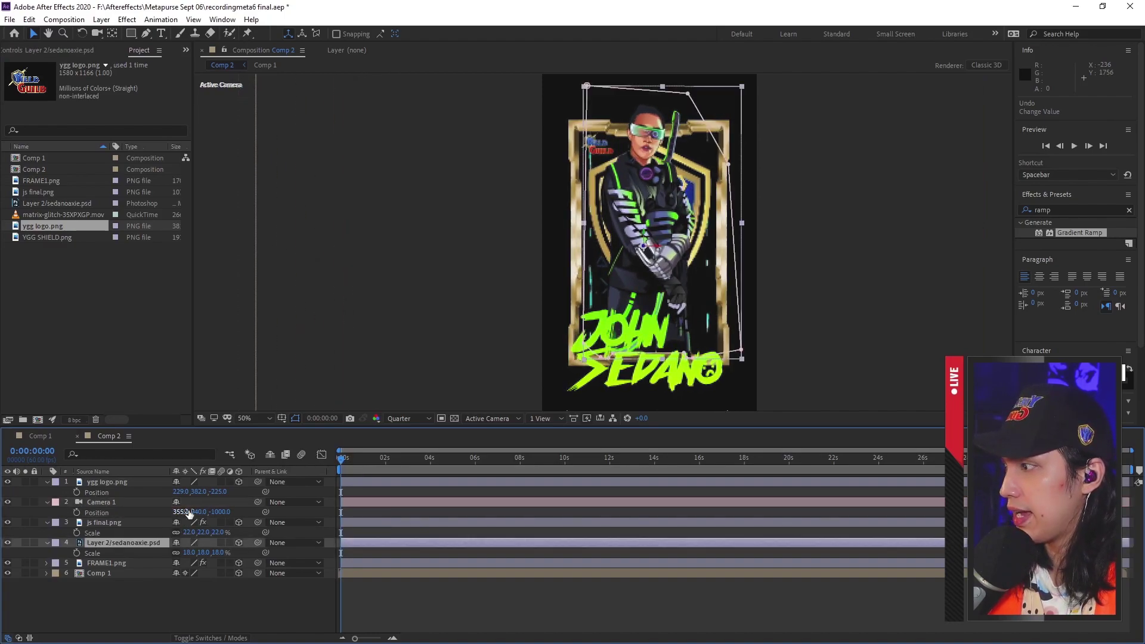
In Comp 1, push the YGG SHIELD.png layer back in depth to position 360, 588, 322
{"action": "left_click", "coordinate": [37, 436]}
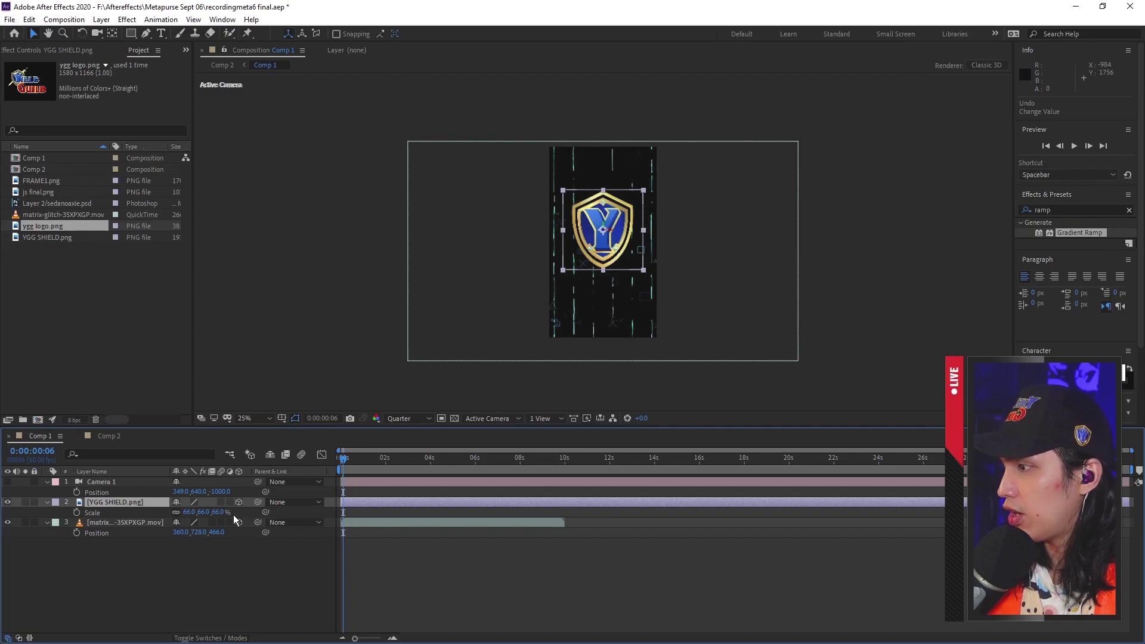
{"action": "left_click", "coordinate": [135, 501]}
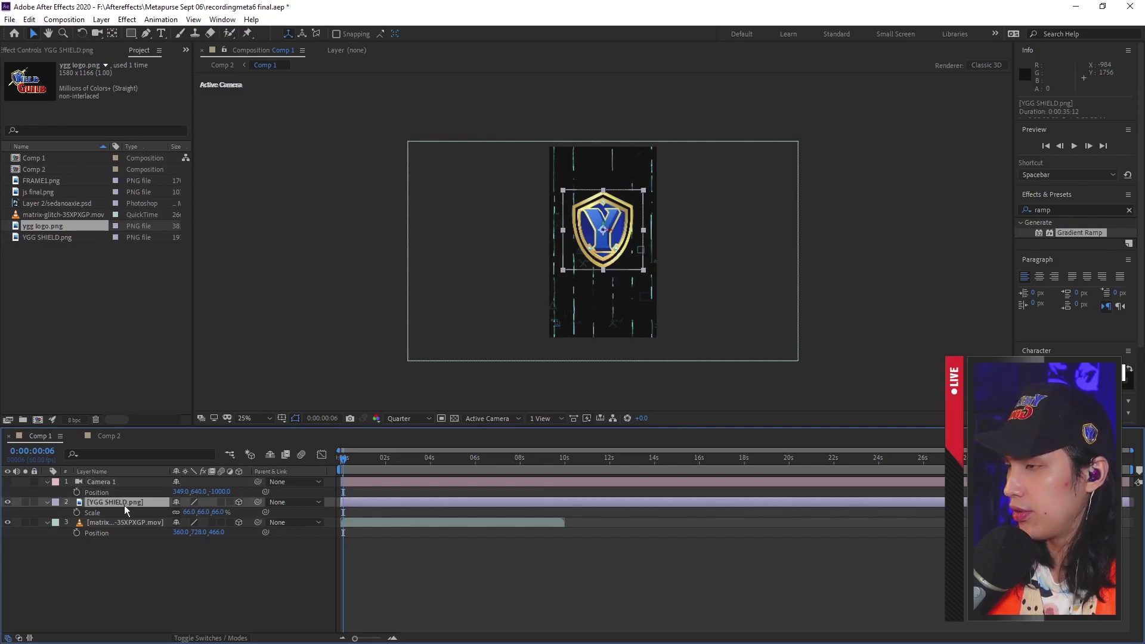
{"action": "key", "text": "p"}
{"action": "left_click_drag", "start_coordinate": [213, 512], "coordinate": [633, 515]}
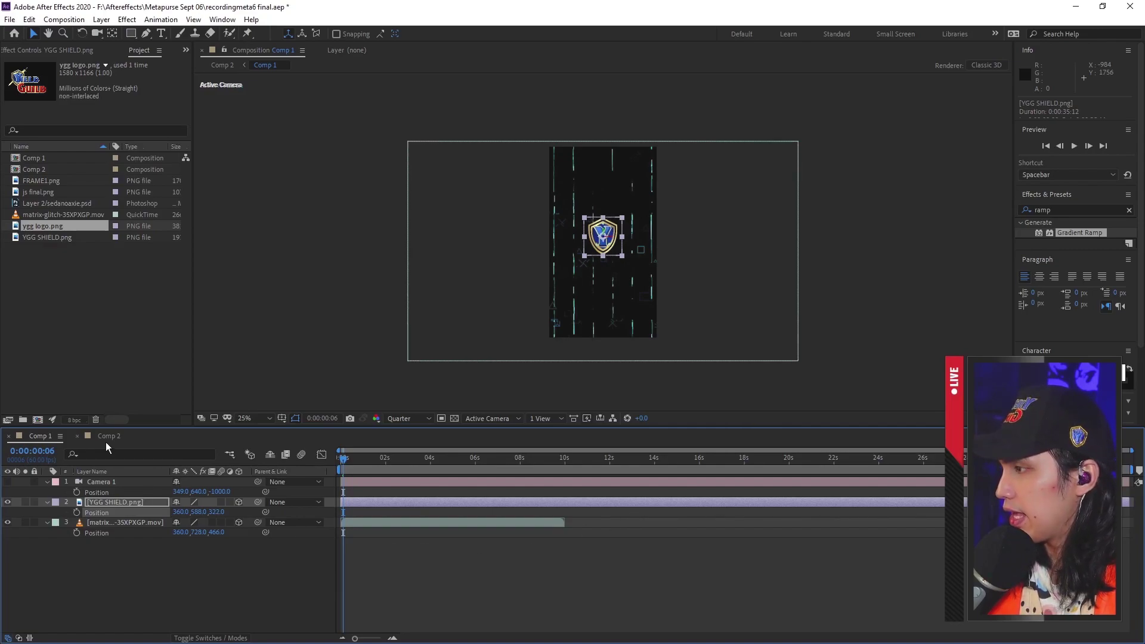
Scale the YGG SHIELD.png layer up to 156%
{"action": "left_click", "coordinate": [106, 503]}
{"action": "key", "text": "s"}
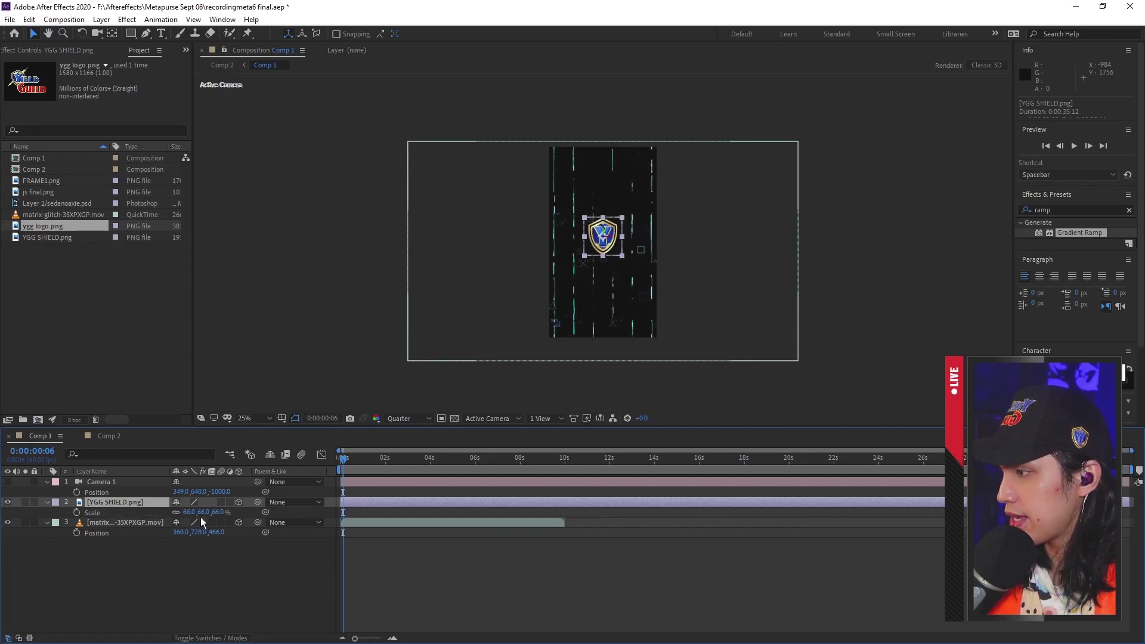
{"action": "left_click_drag", "start_coordinate": [205, 515], "coordinate": [260, 516]}
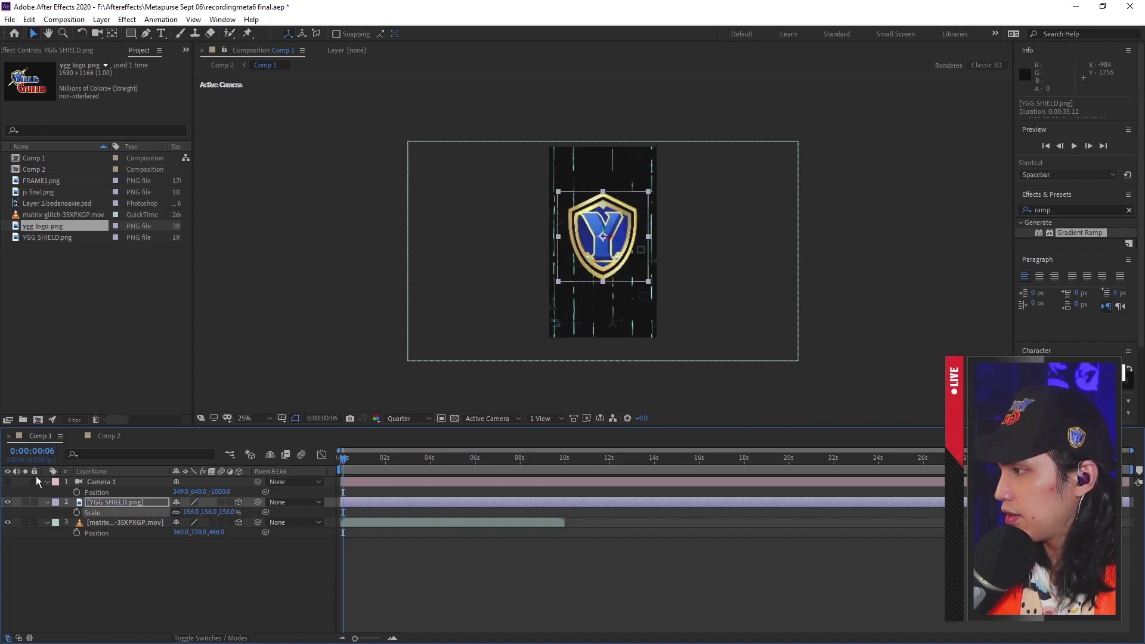
Return to Comp 2, set Camera 1's X position to 343 and start Position keyframing at 0:00:00:00
{"action": "left_click", "coordinate": [109, 436]}
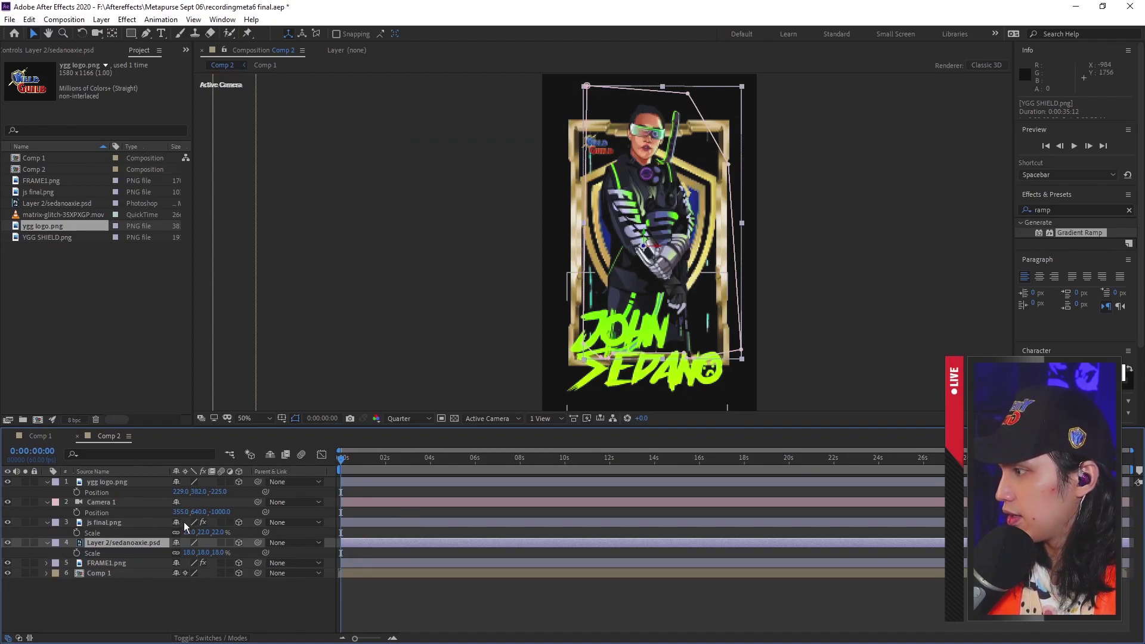
{"action": "left_click_drag", "start_coordinate": [180, 512], "coordinate": [250, 514]}
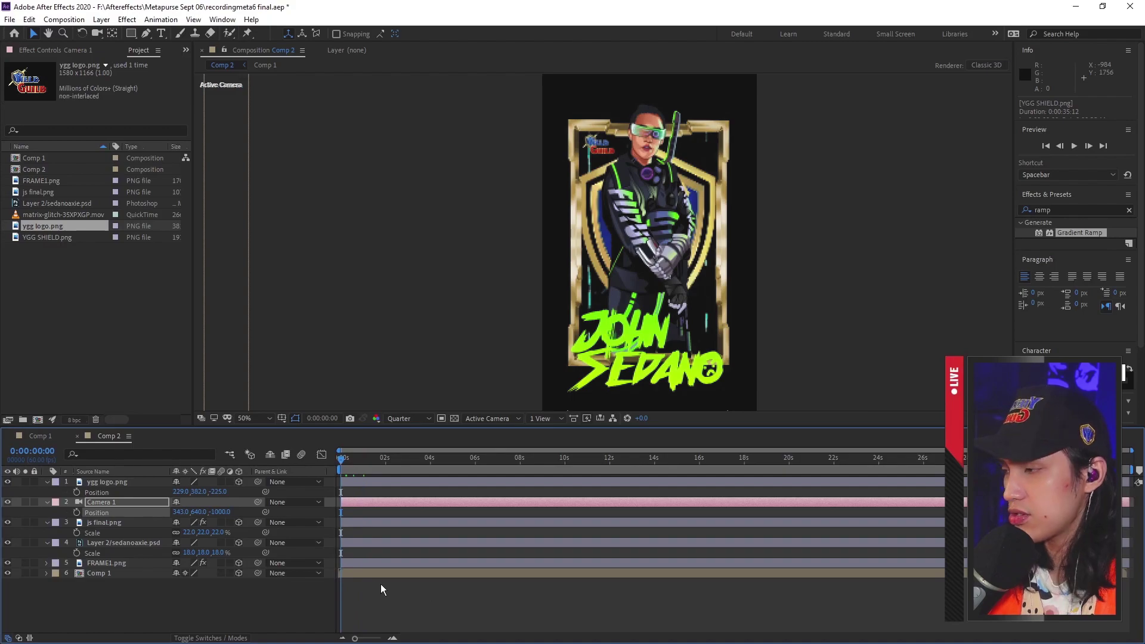
{"action": "left_click", "coordinate": [102, 505]}
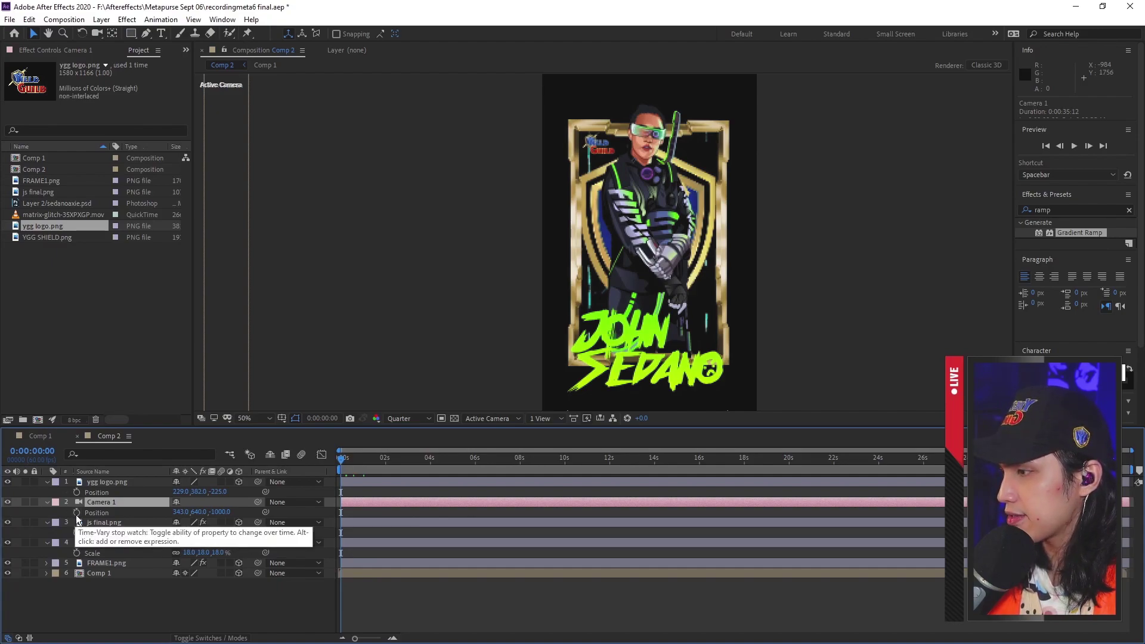
{"action": "left_click", "coordinate": [77, 514]}
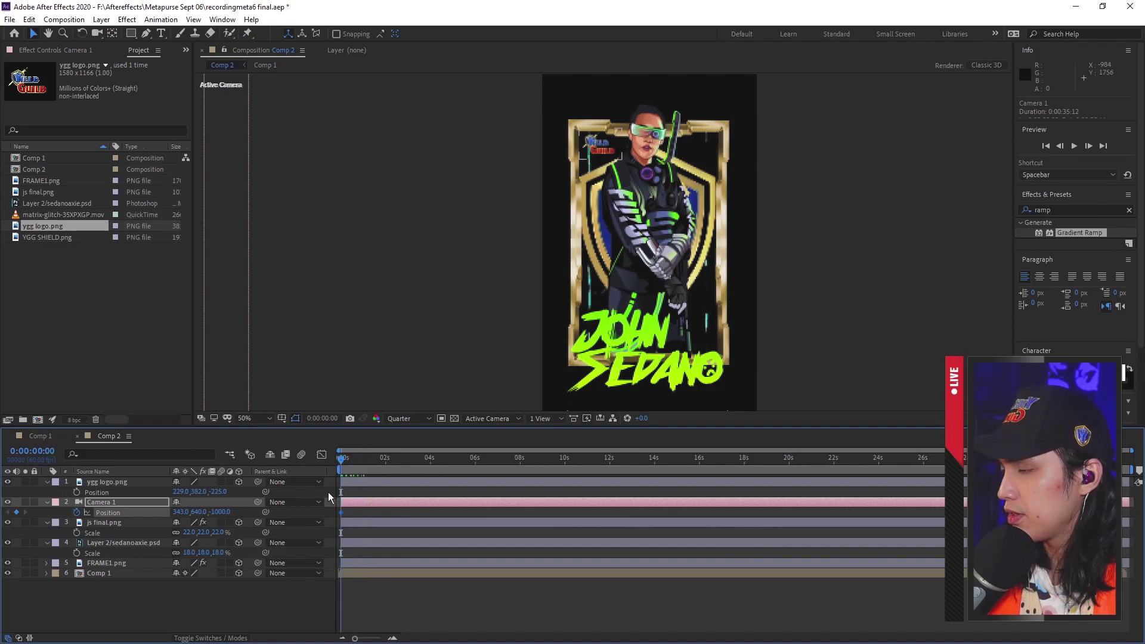
Keyframe Camera 1's Position with a higher X value at 0:00:03:59 and with X 193 at about 8 seconds
{"action": "left_click_drag", "start_coordinate": [342, 463], "coordinate": [430, 469]}
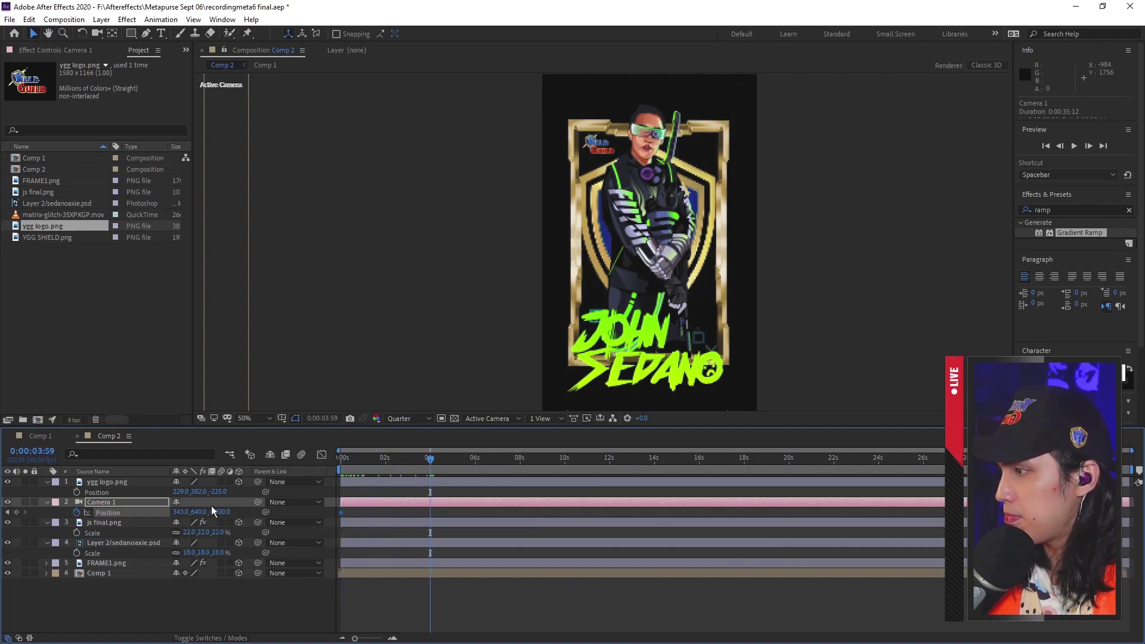
{"action": "left_click_drag", "start_coordinate": [180, 511], "coordinate": [280, 522]}
{"action": "left_click_drag", "start_coordinate": [437, 462], "coordinate": [521, 475]}
{"action": "left_click_drag", "start_coordinate": [194, 512], "coordinate": [75, 513]}
Keyframe Camera 1's Position with a higher X value at 0:00:12:03 and preview the animation from the start
{"action": "left_click_drag", "start_coordinate": [518, 459], "coordinate": [609, 459]}
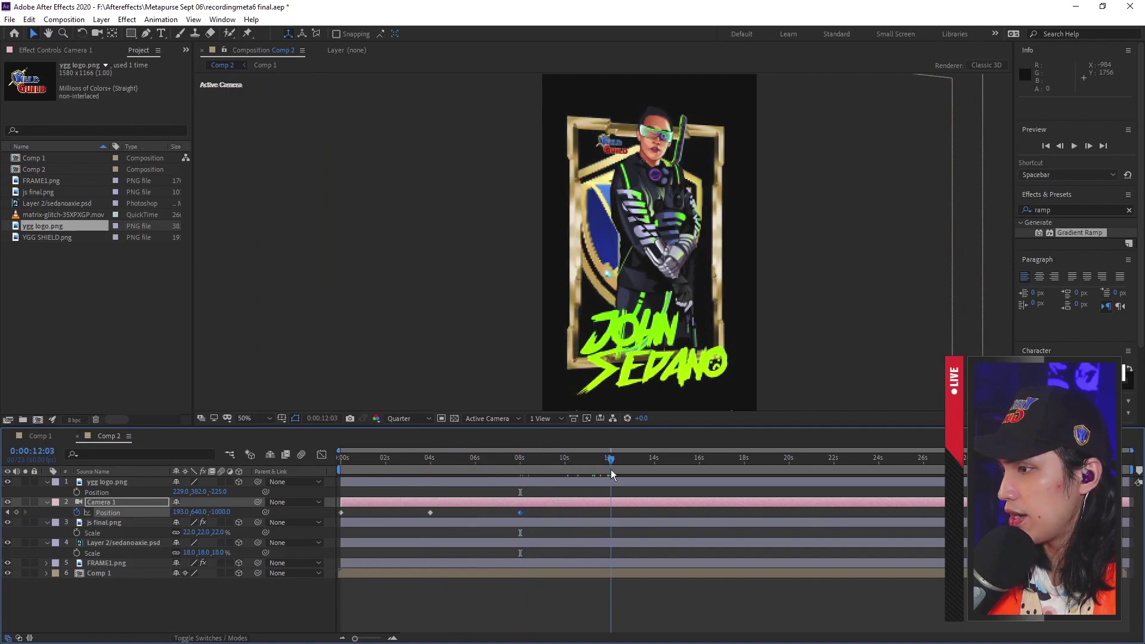
{"action": "left_click_drag", "start_coordinate": [190, 511], "coordinate": [298, 511]}
{"action": "key", "text": "Home"}
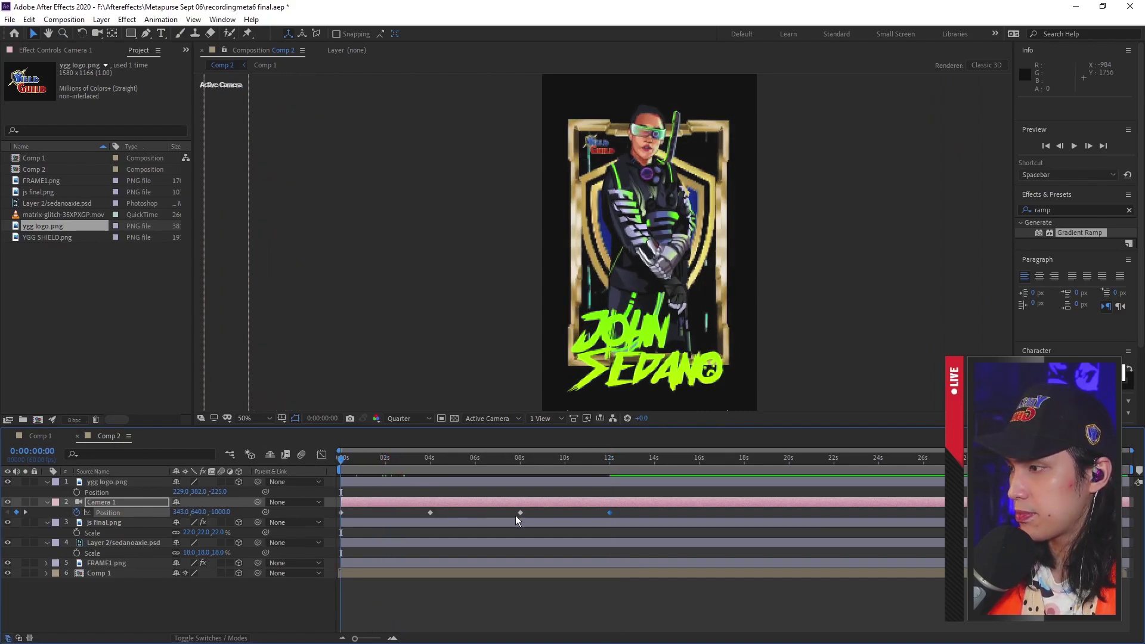
{"action": "key", "text": "space"}
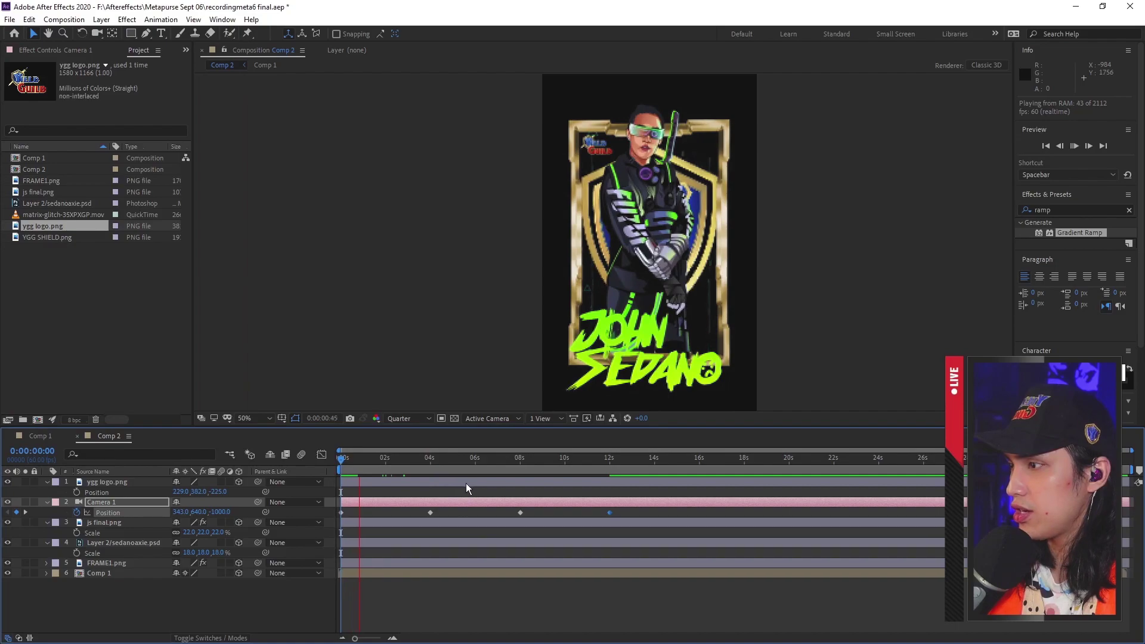